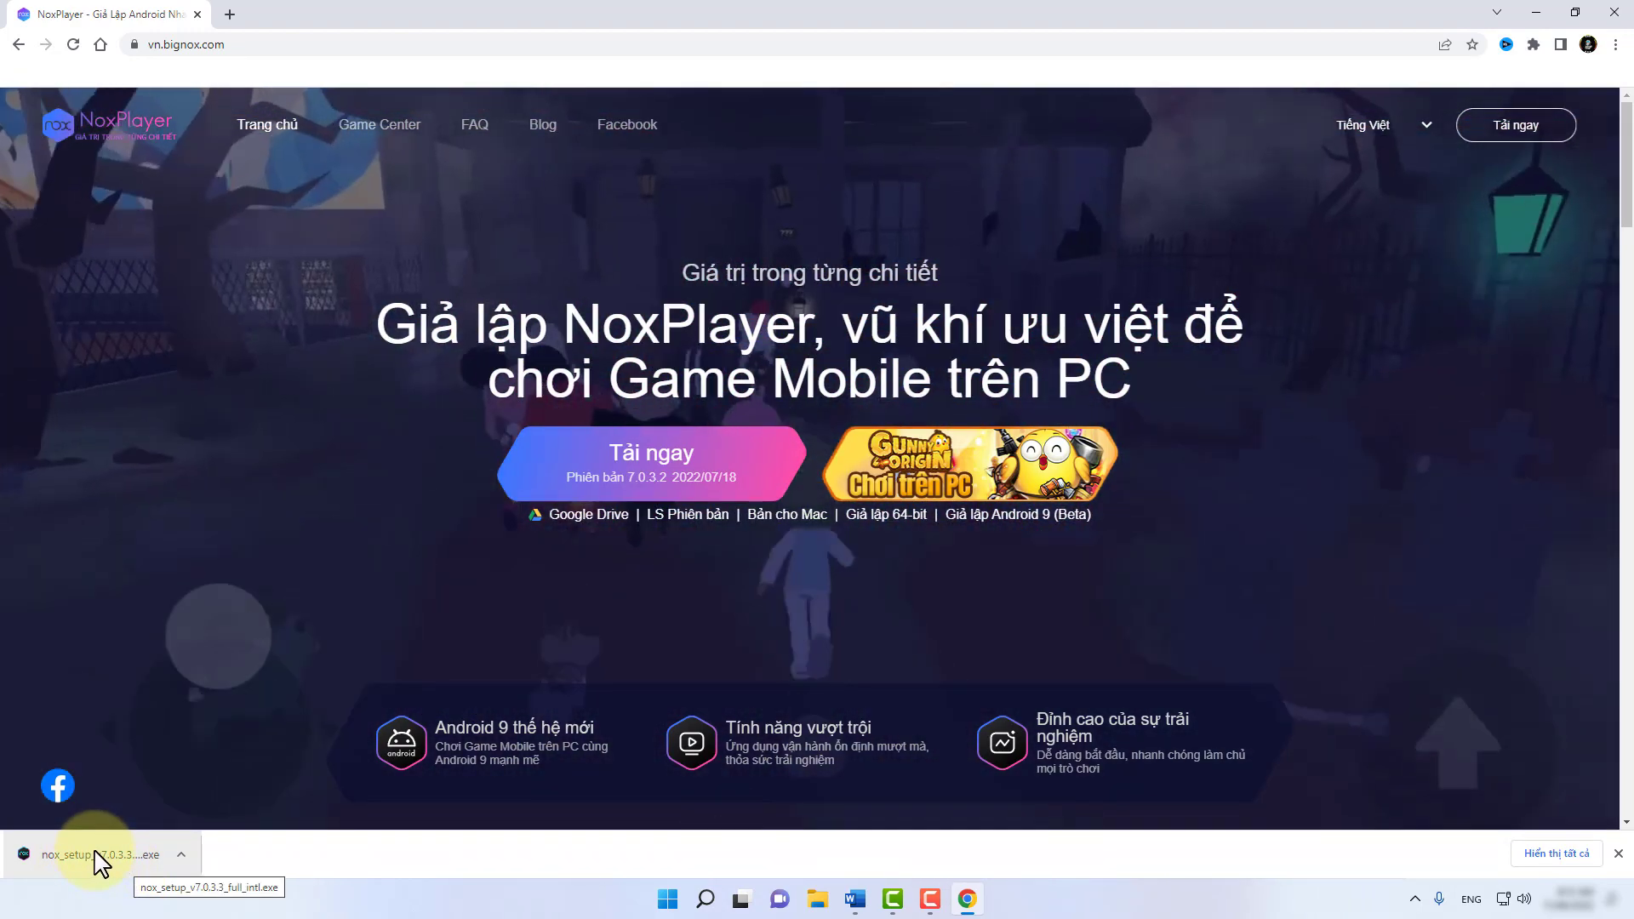
# Run the NoxPlayer setup, set its custom install folder to C:\Nox, and start installing.
pyautogui.click(95, 852)
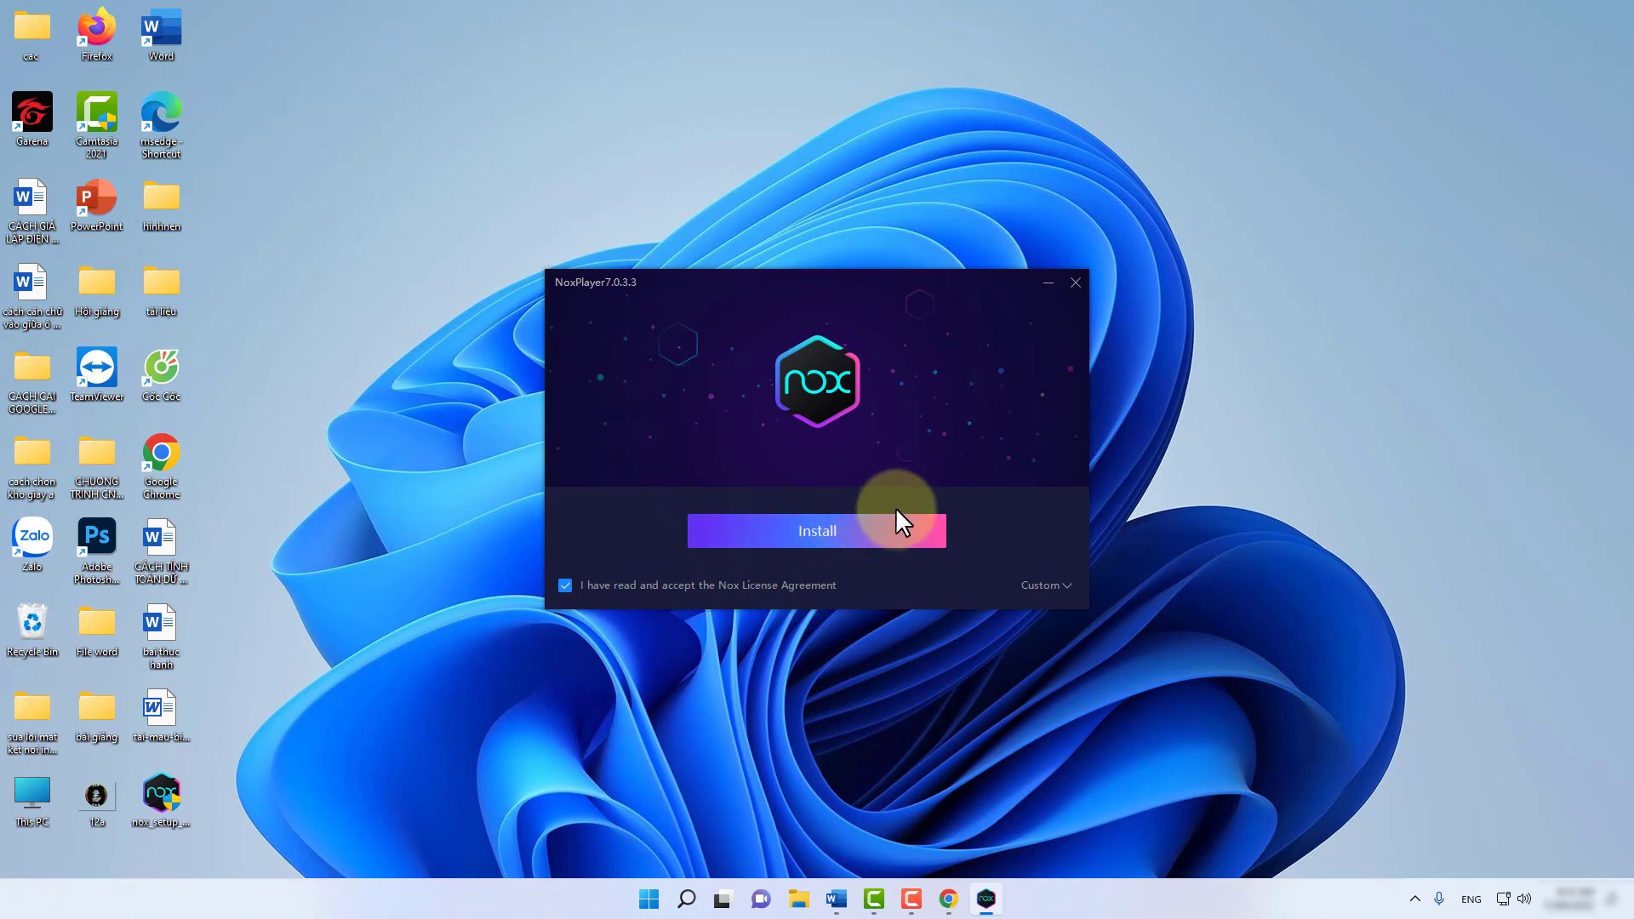
pyautogui.click(1048, 586)
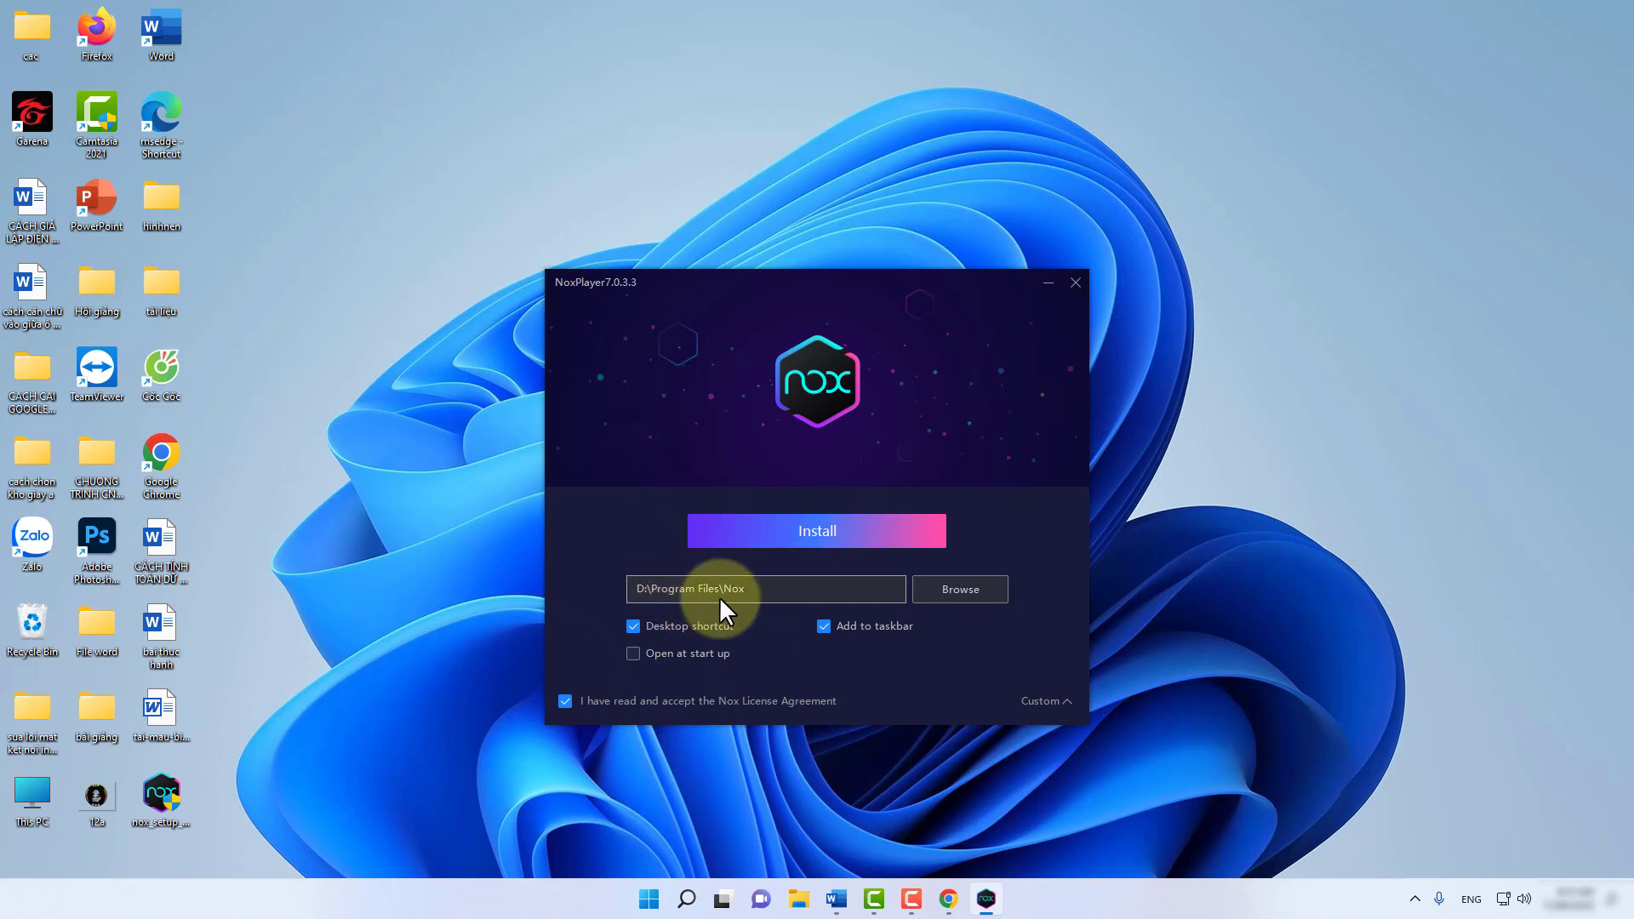
pyautogui.click(961, 589)
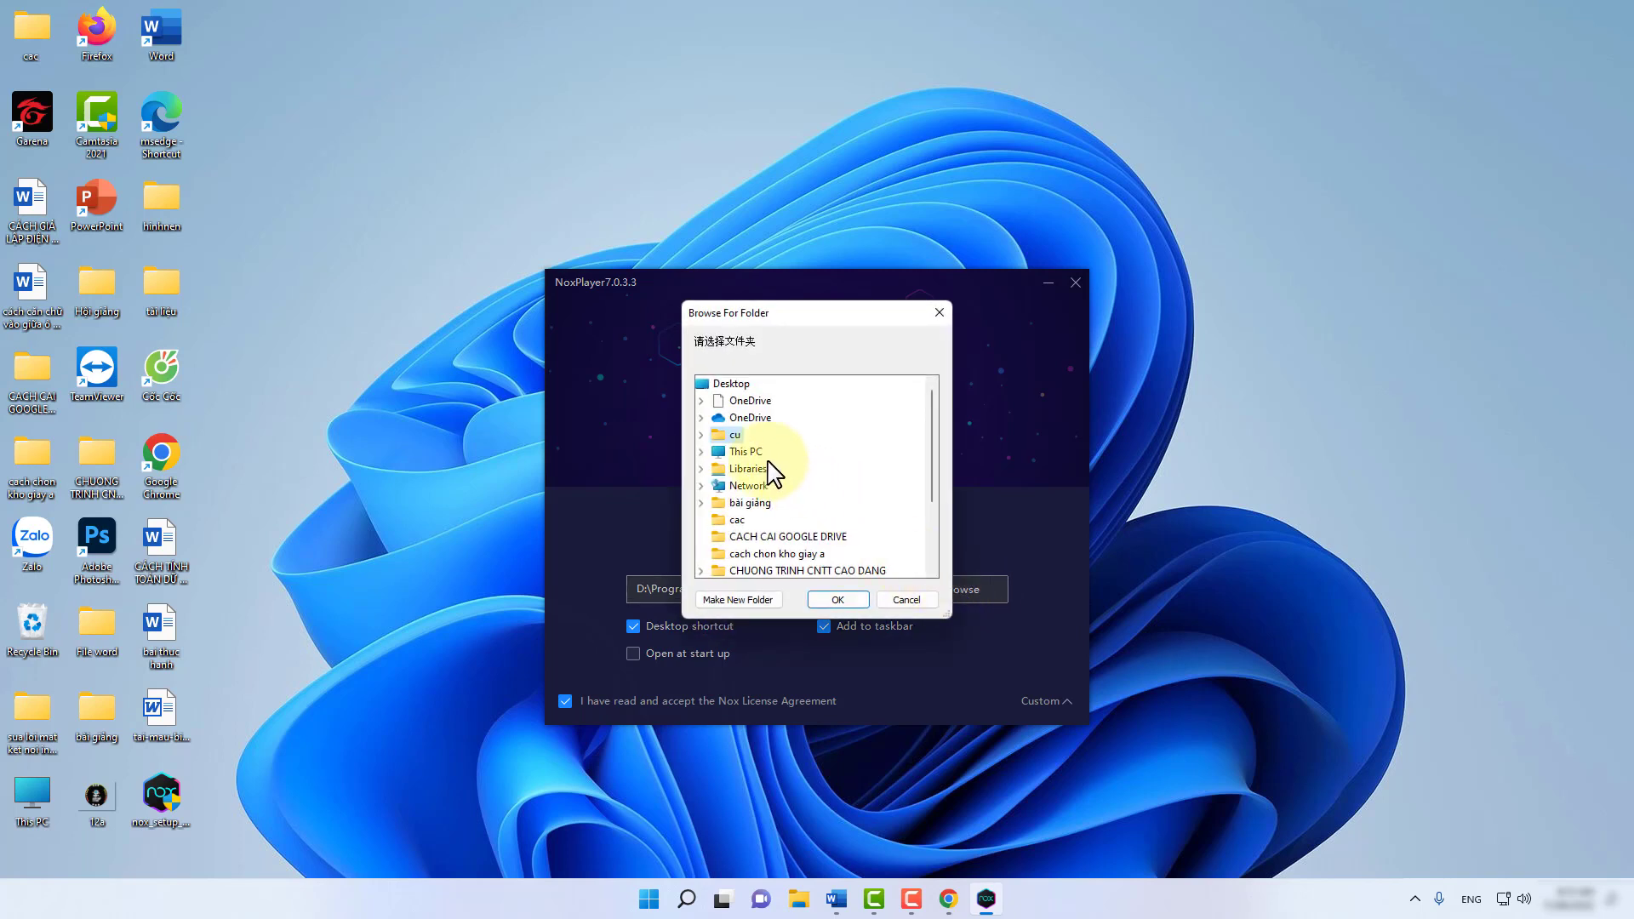
pyautogui.doubleClick(749, 453)
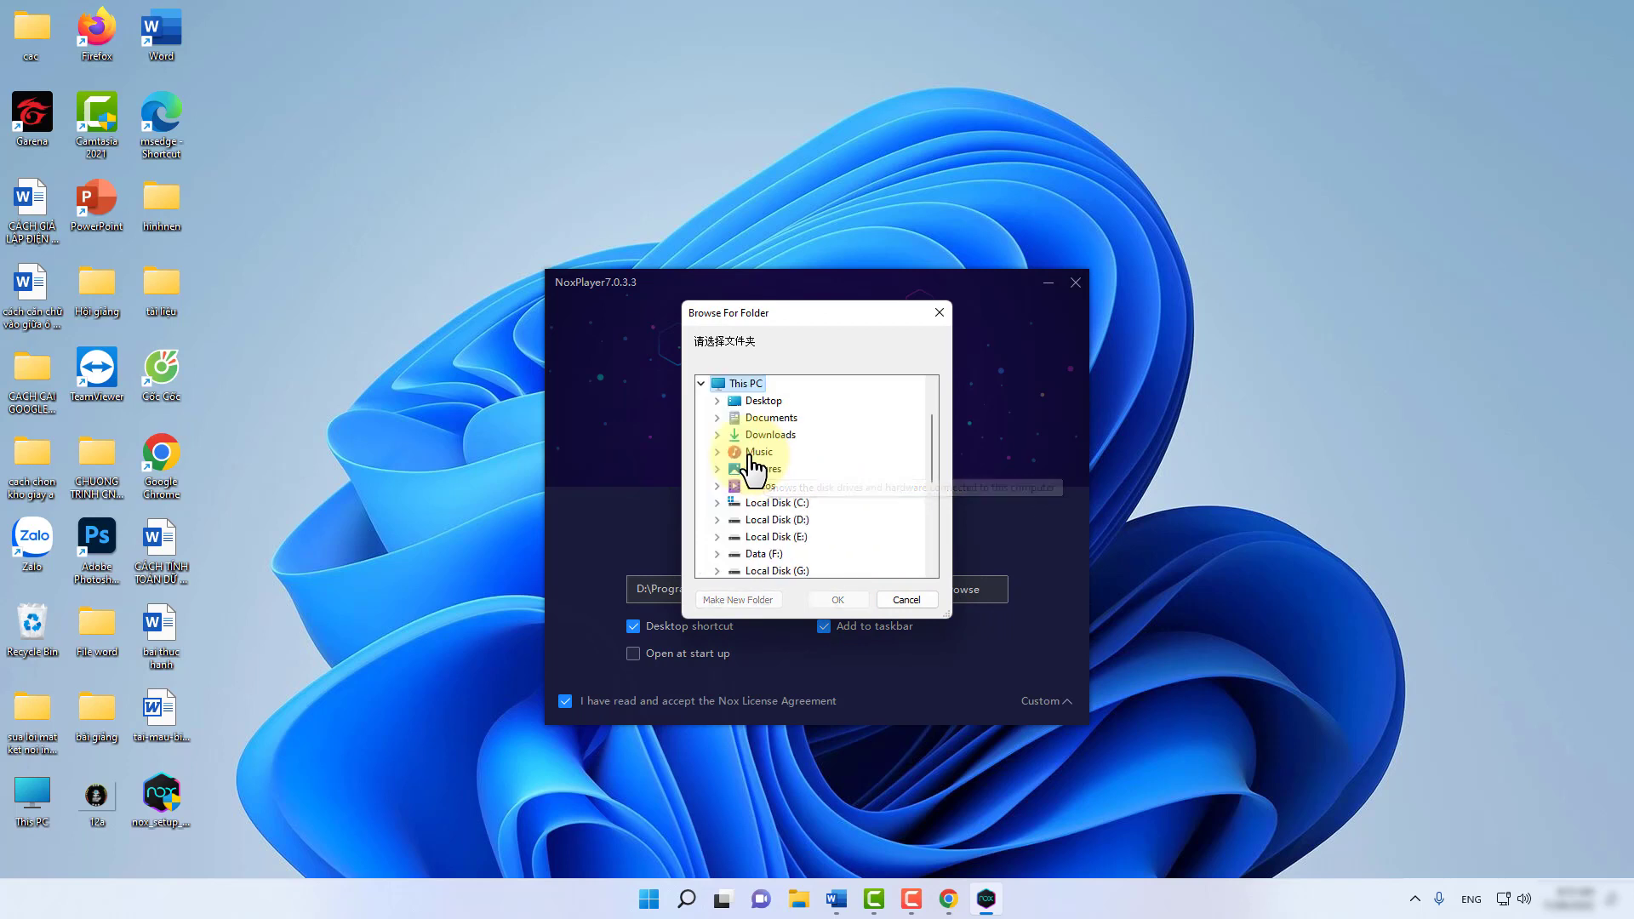
pyautogui.doubleClick(776, 503)
pyautogui.click(777, 521)
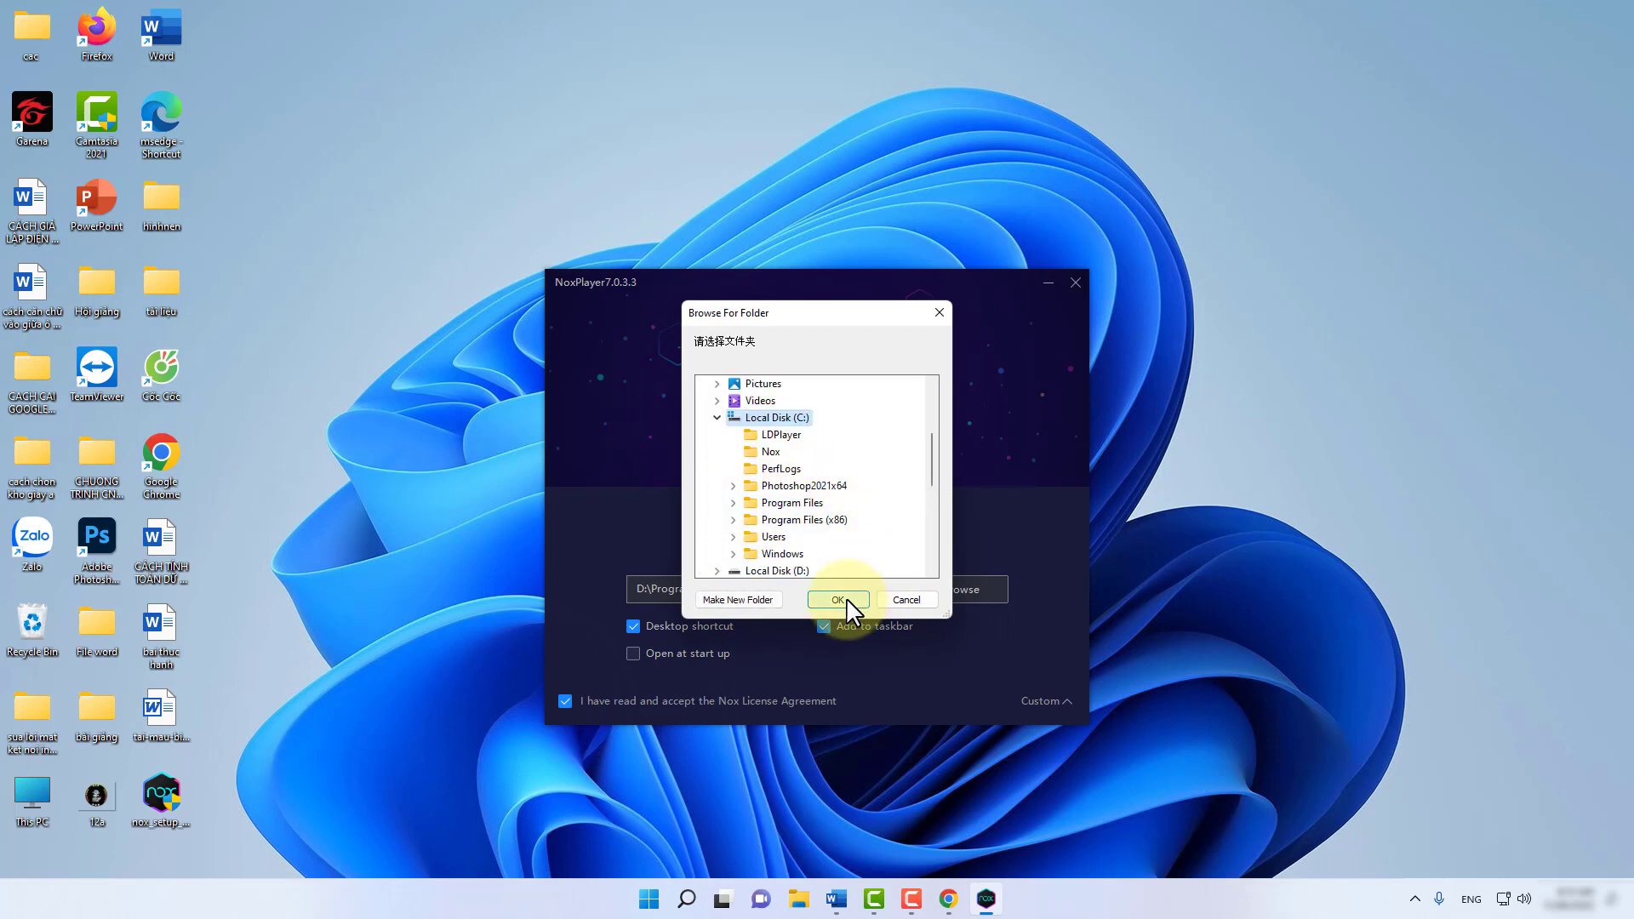
pyautogui.click(843, 599)
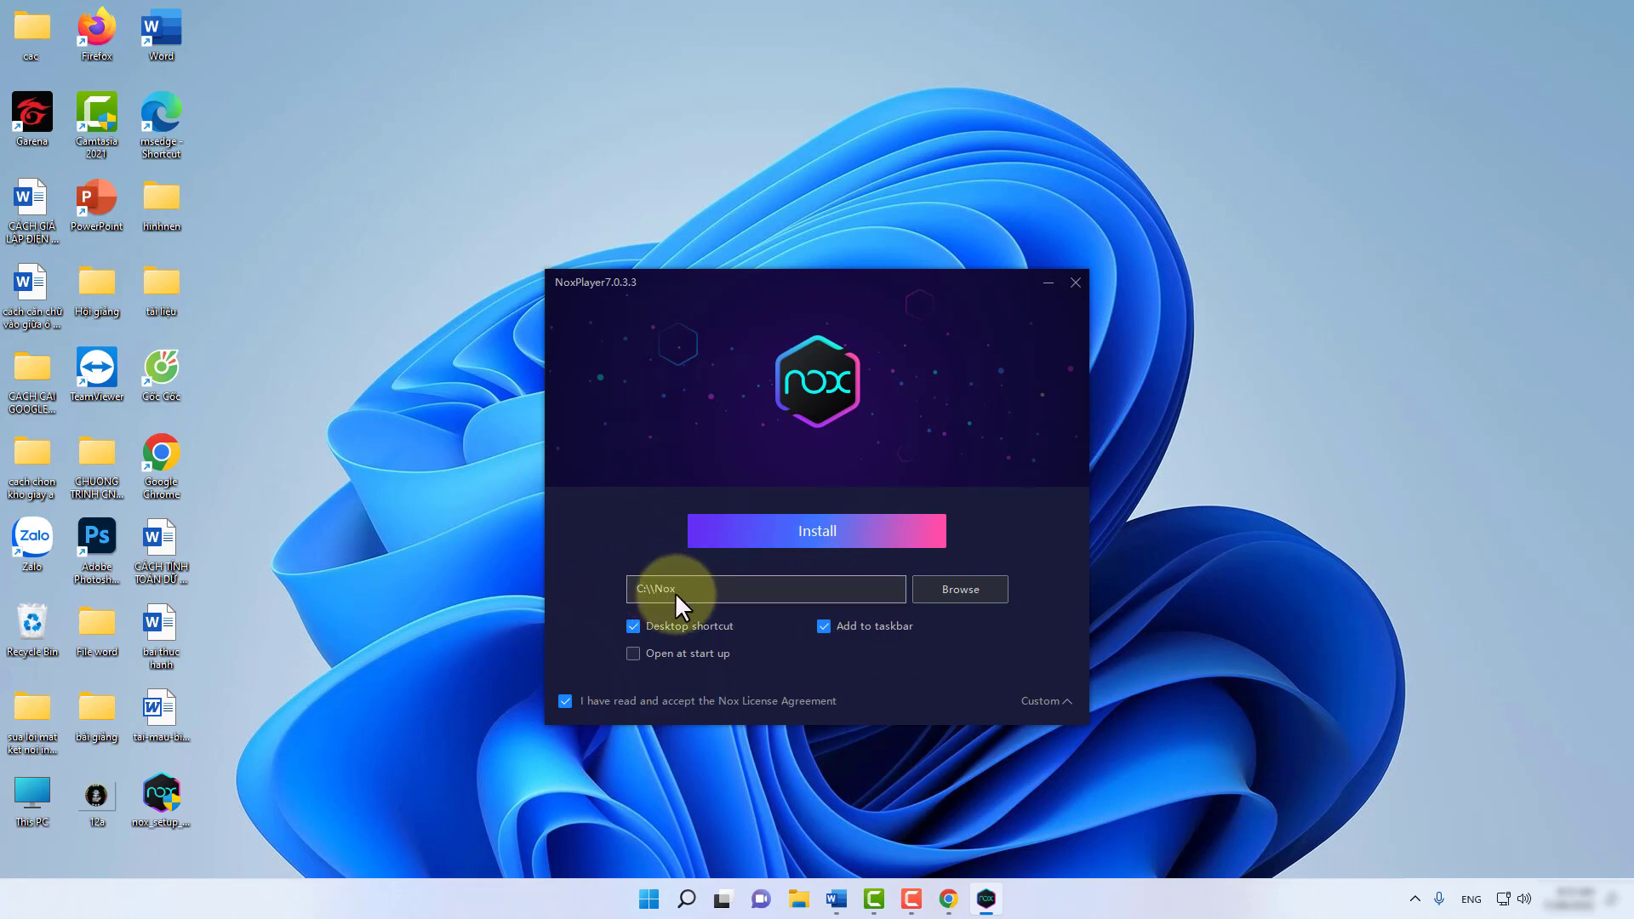
pyautogui.click(822, 531)
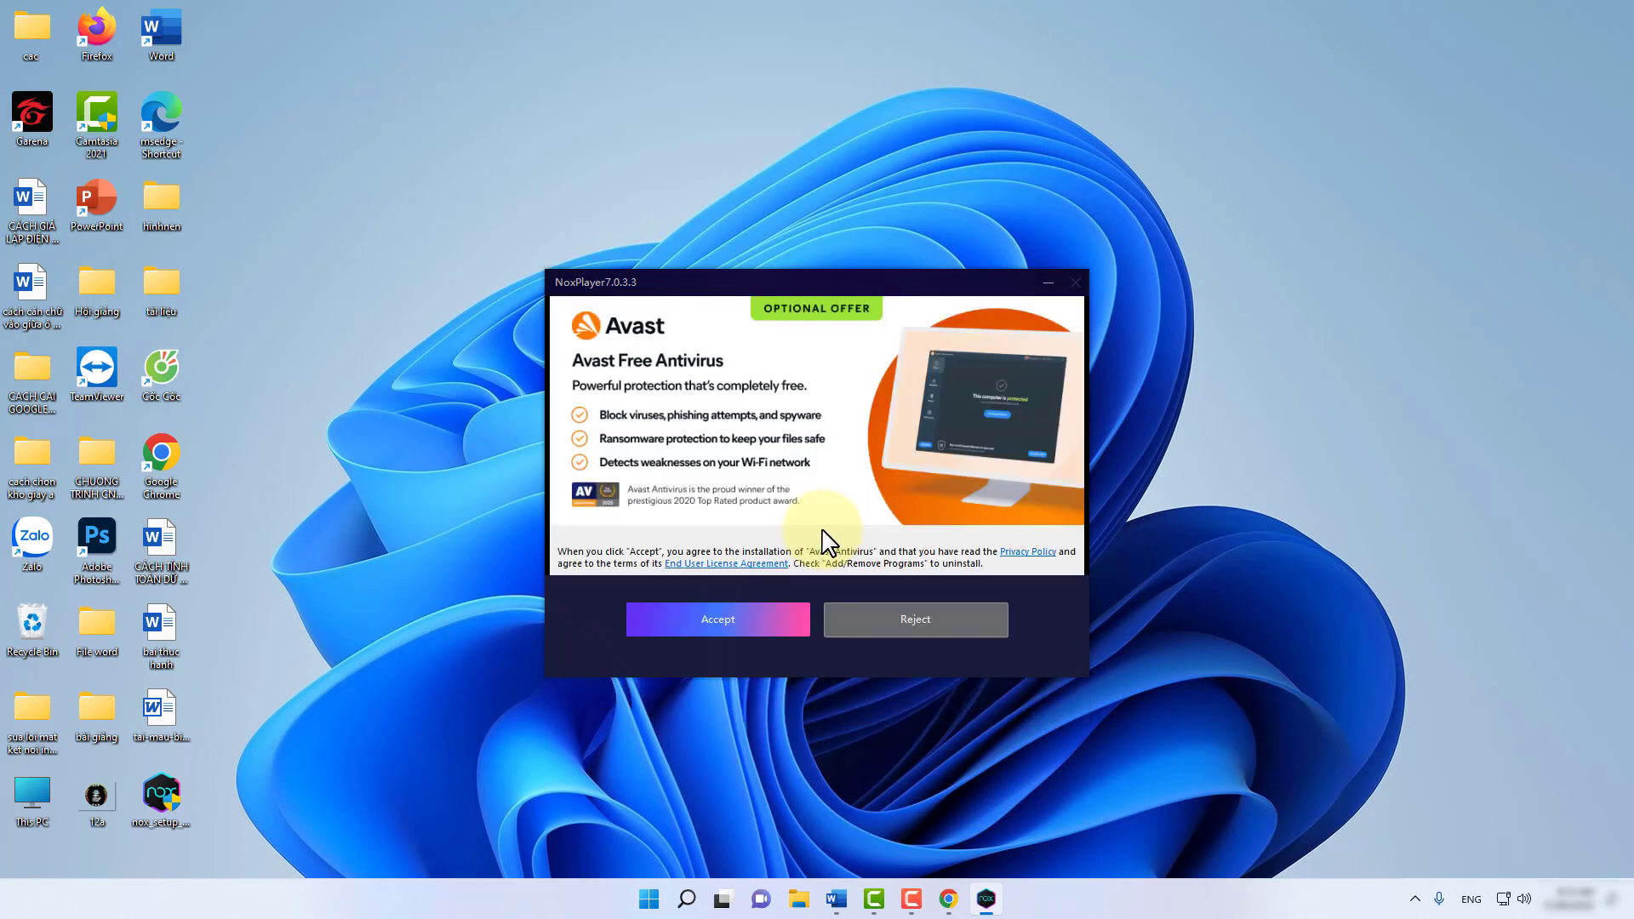
# Accept the Avast Free Antivirus offer and let NoxPlayer finish installing.
pyautogui.click(730, 616)
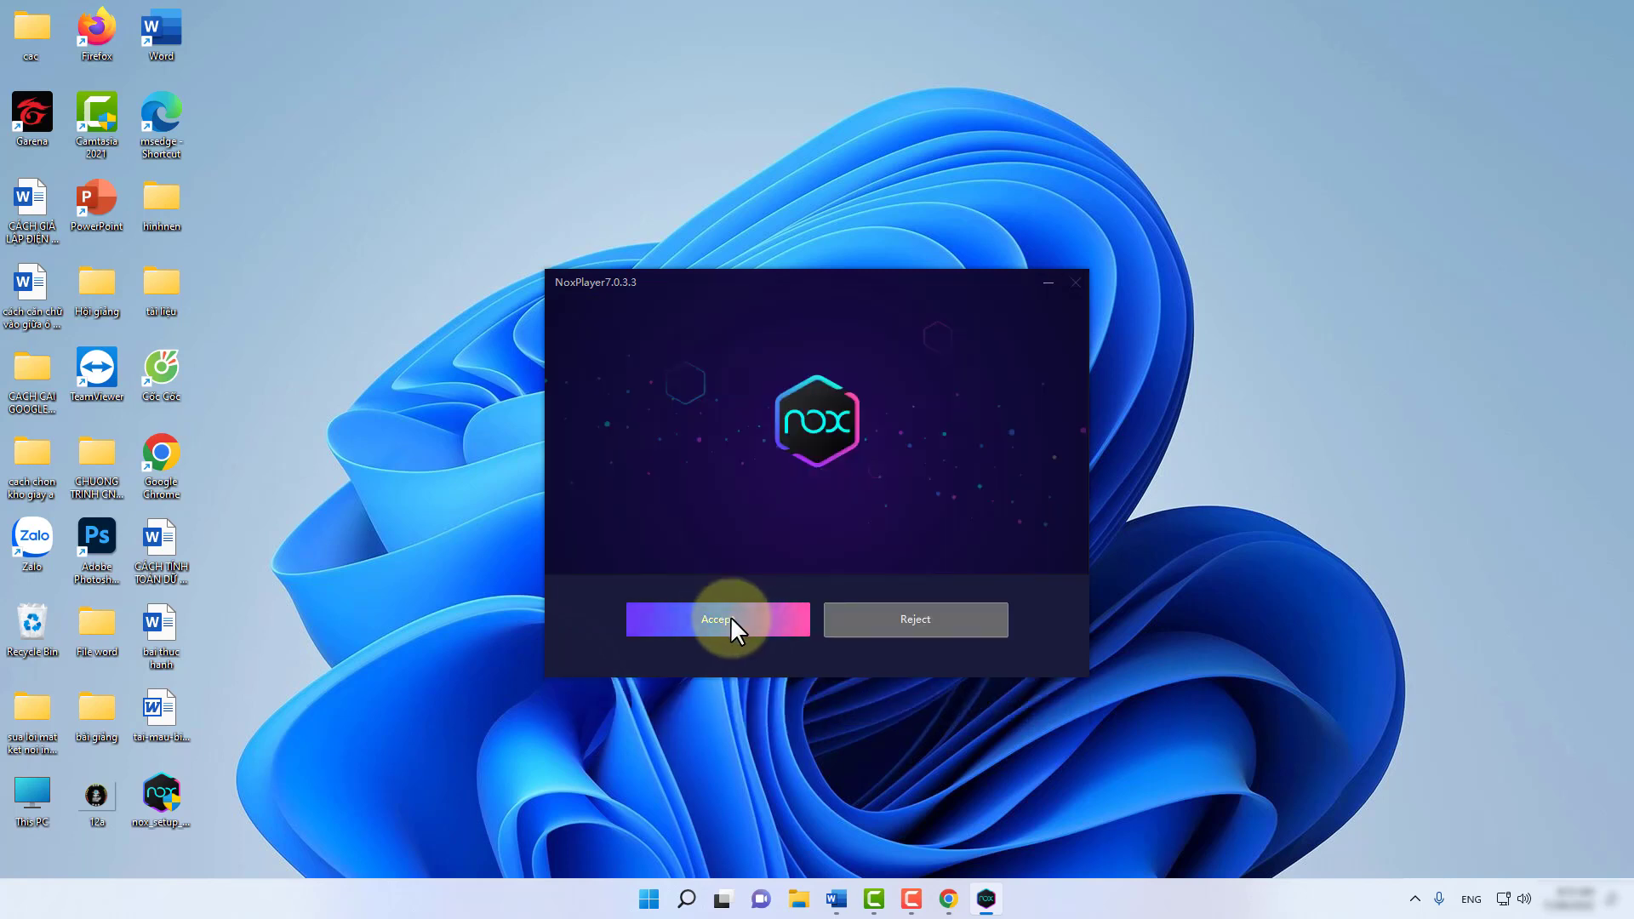
pyautogui.click(730, 616)
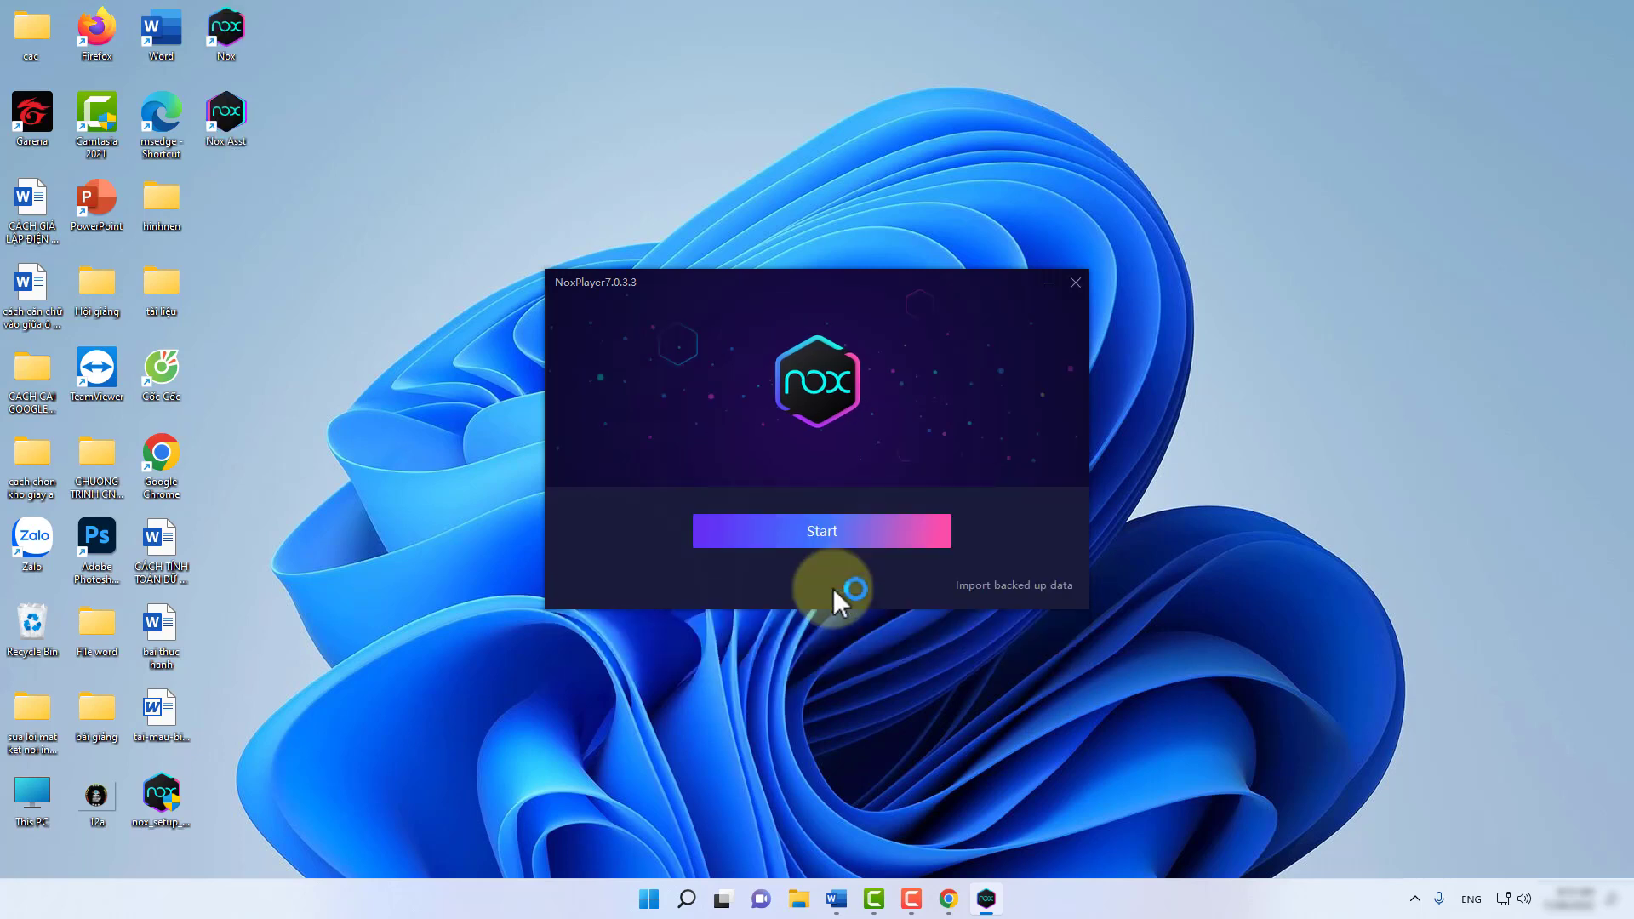
# Start NoxPlayer and open Google Play's sign-in page via 'Đăng nhập ngay'.
pyautogui.click(820, 529)
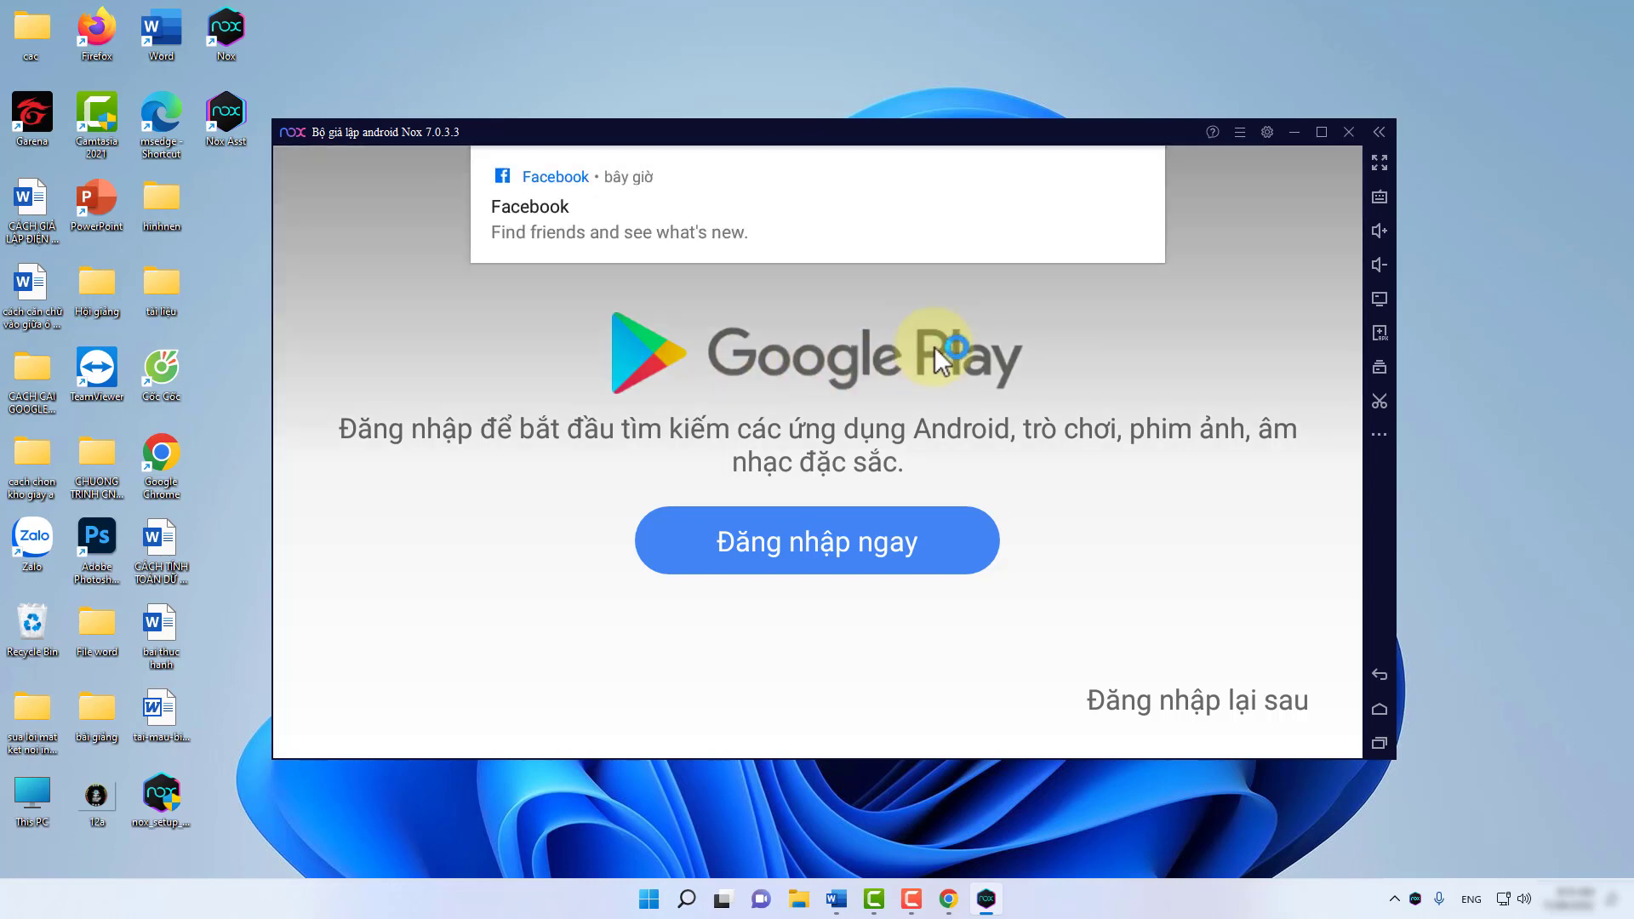
pyautogui.click(799, 548)
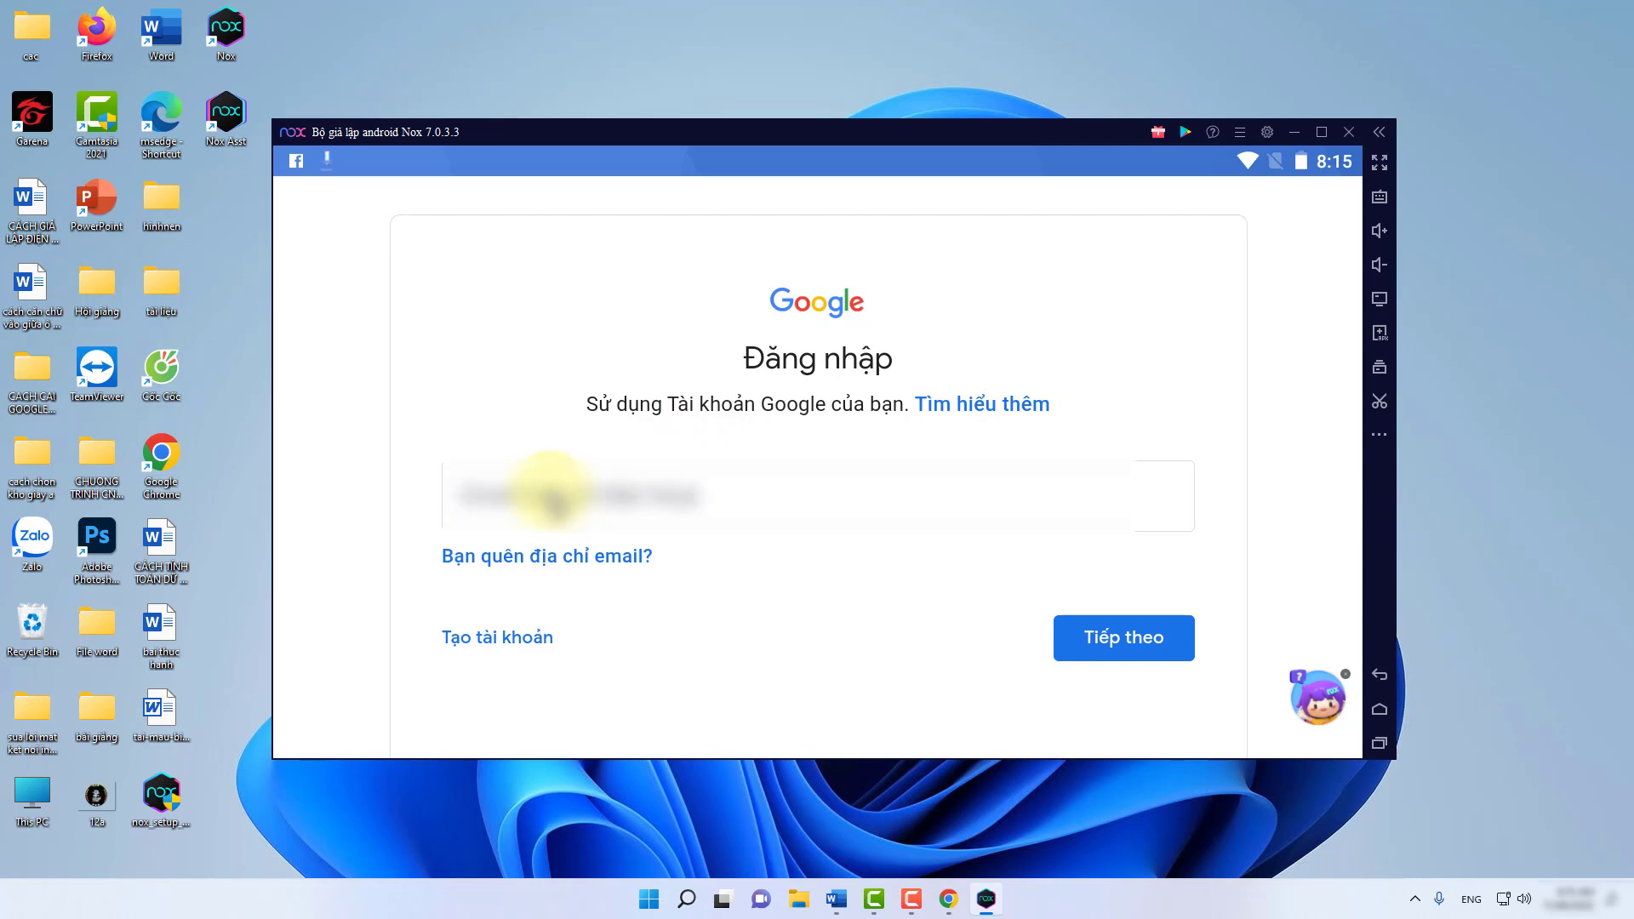
# Sign in with the Google account's e-mail address and password.
pyautogui.click(558, 496)
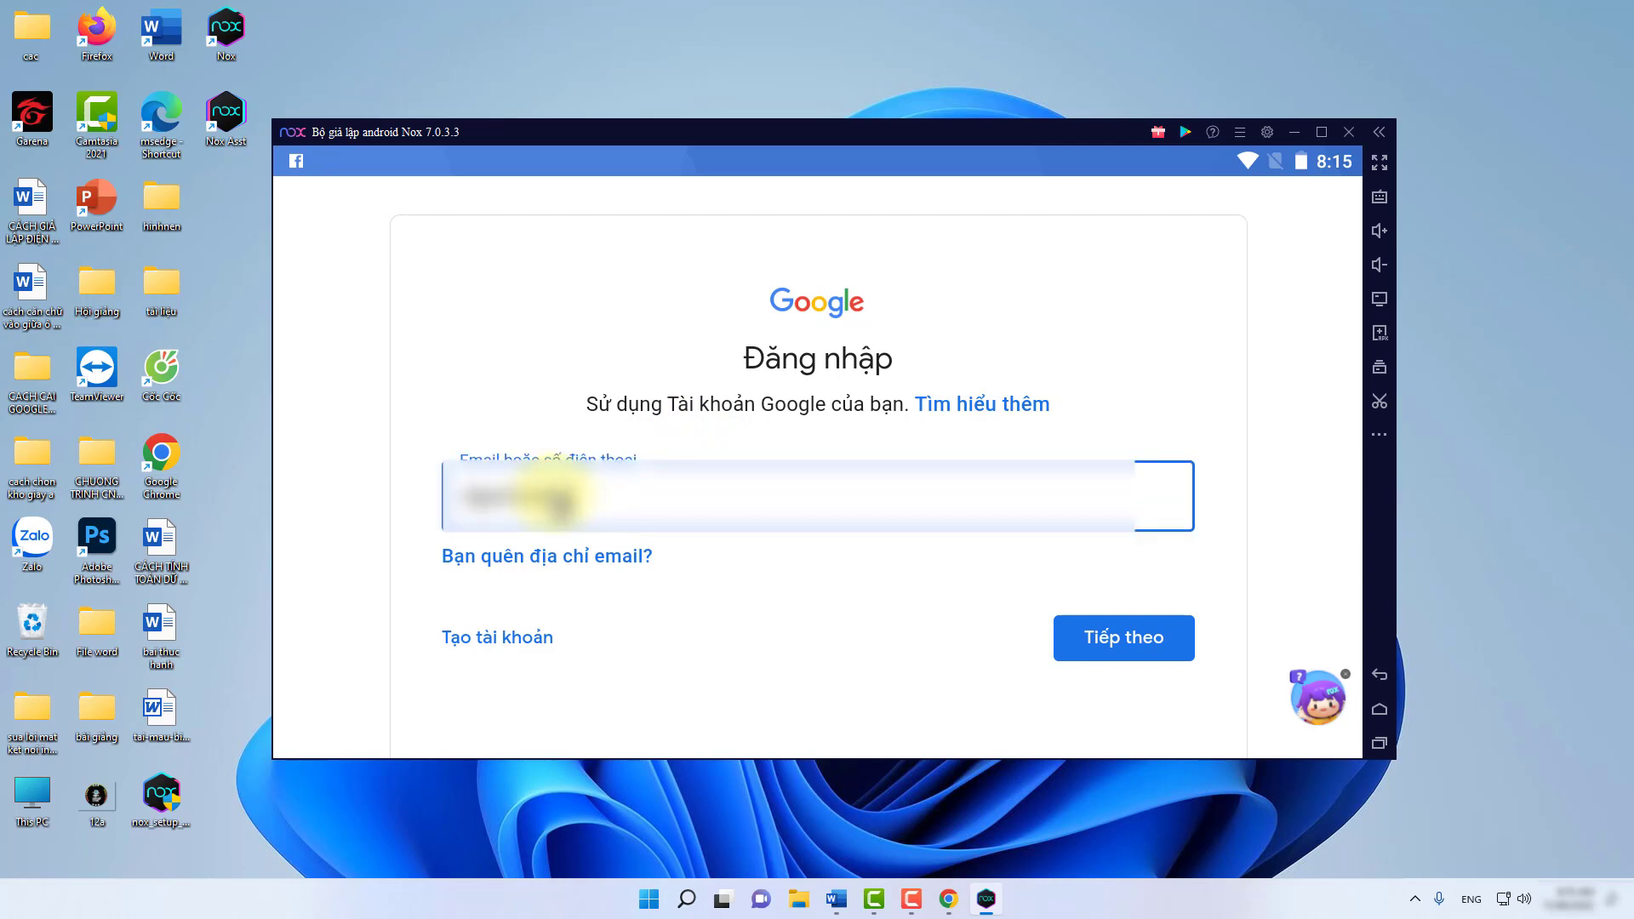
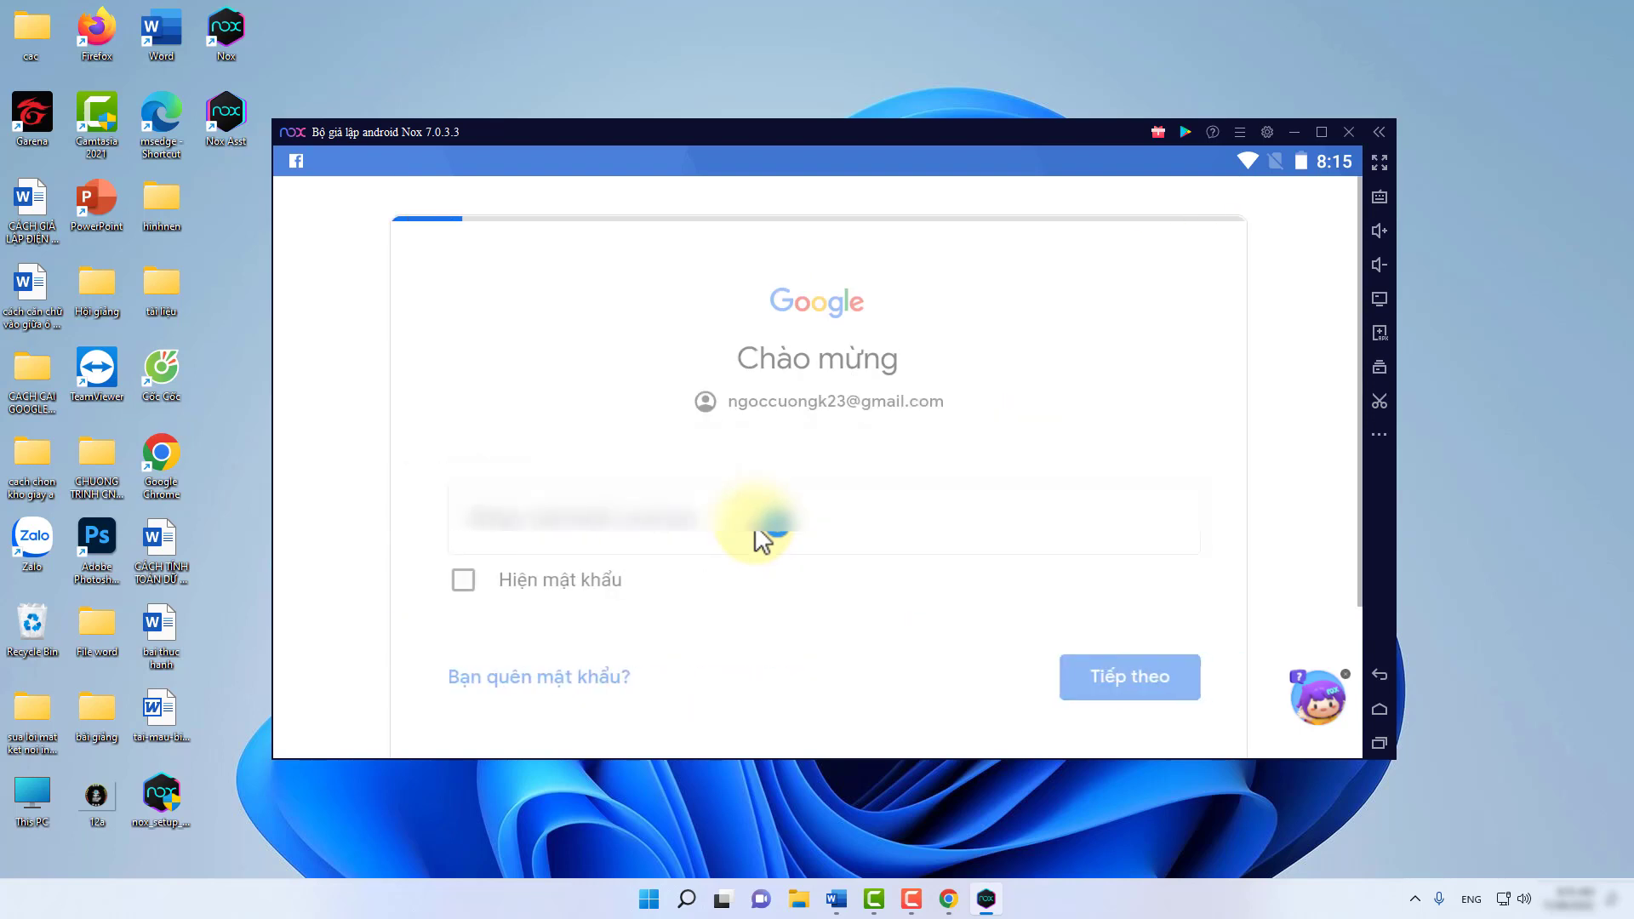
pyautogui.click(621, 536)
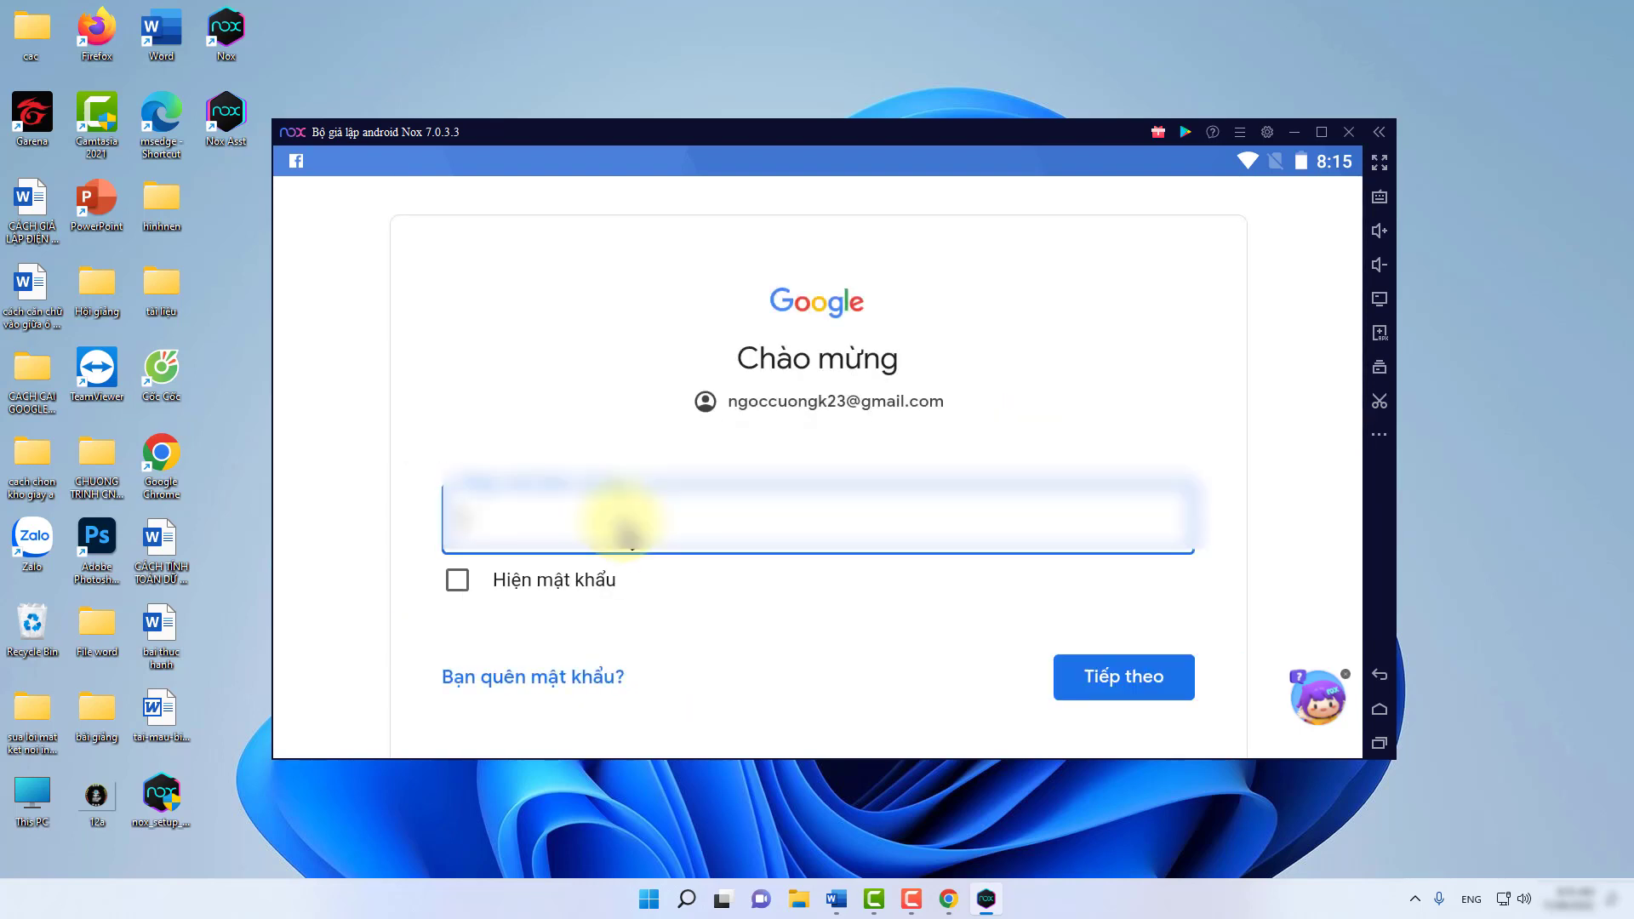
pyautogui.write('*****')
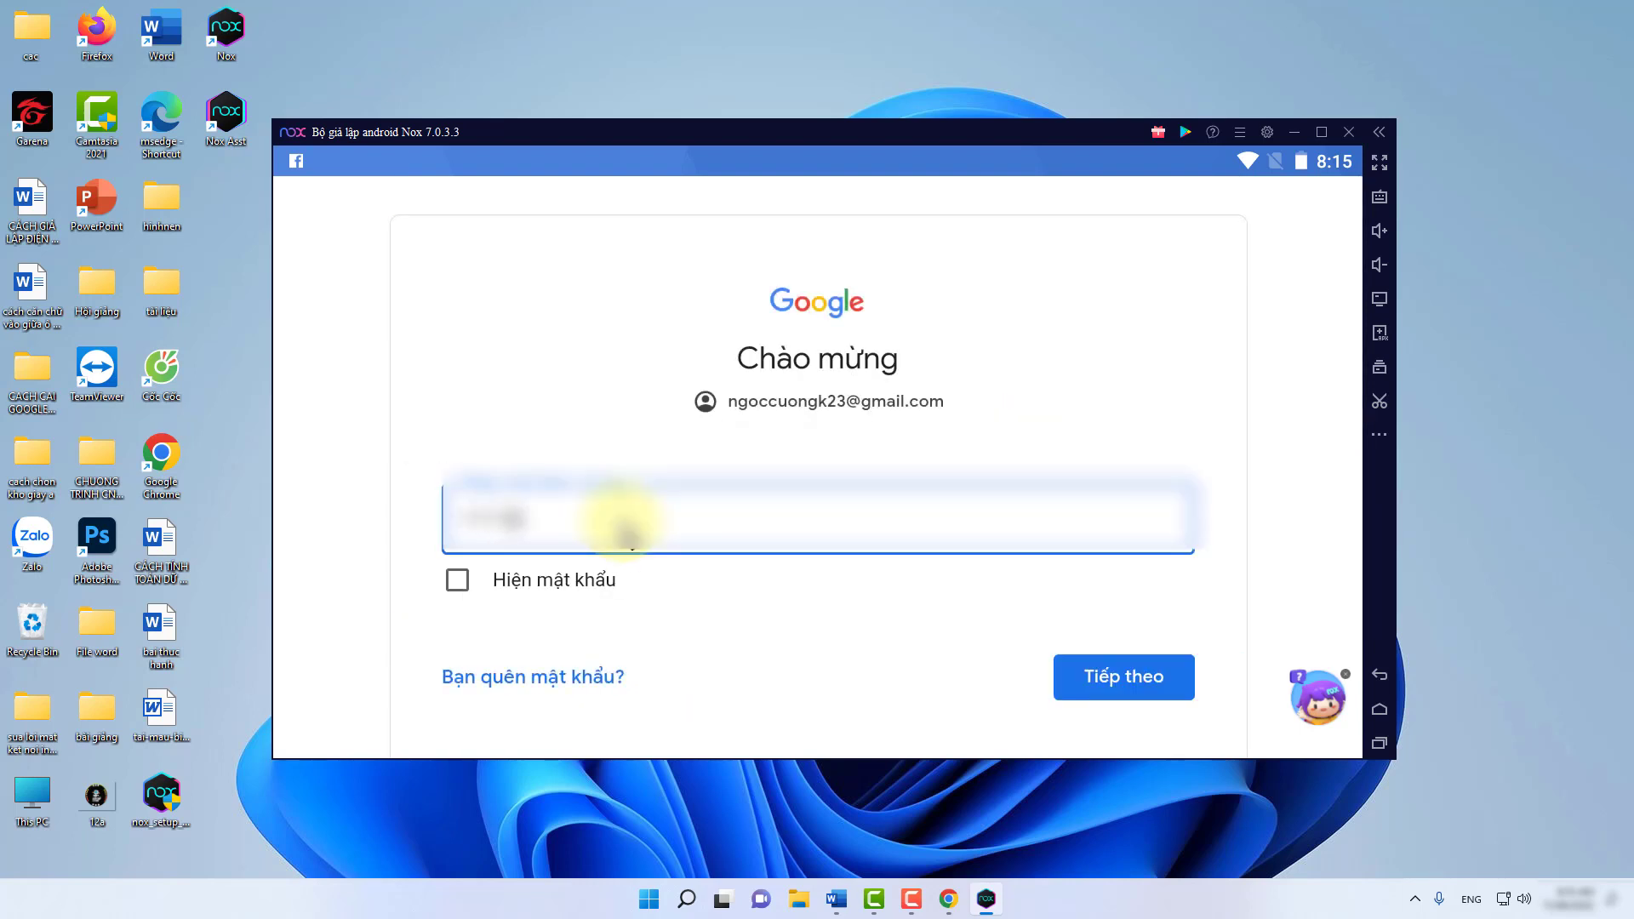
pyautogui.write('***')
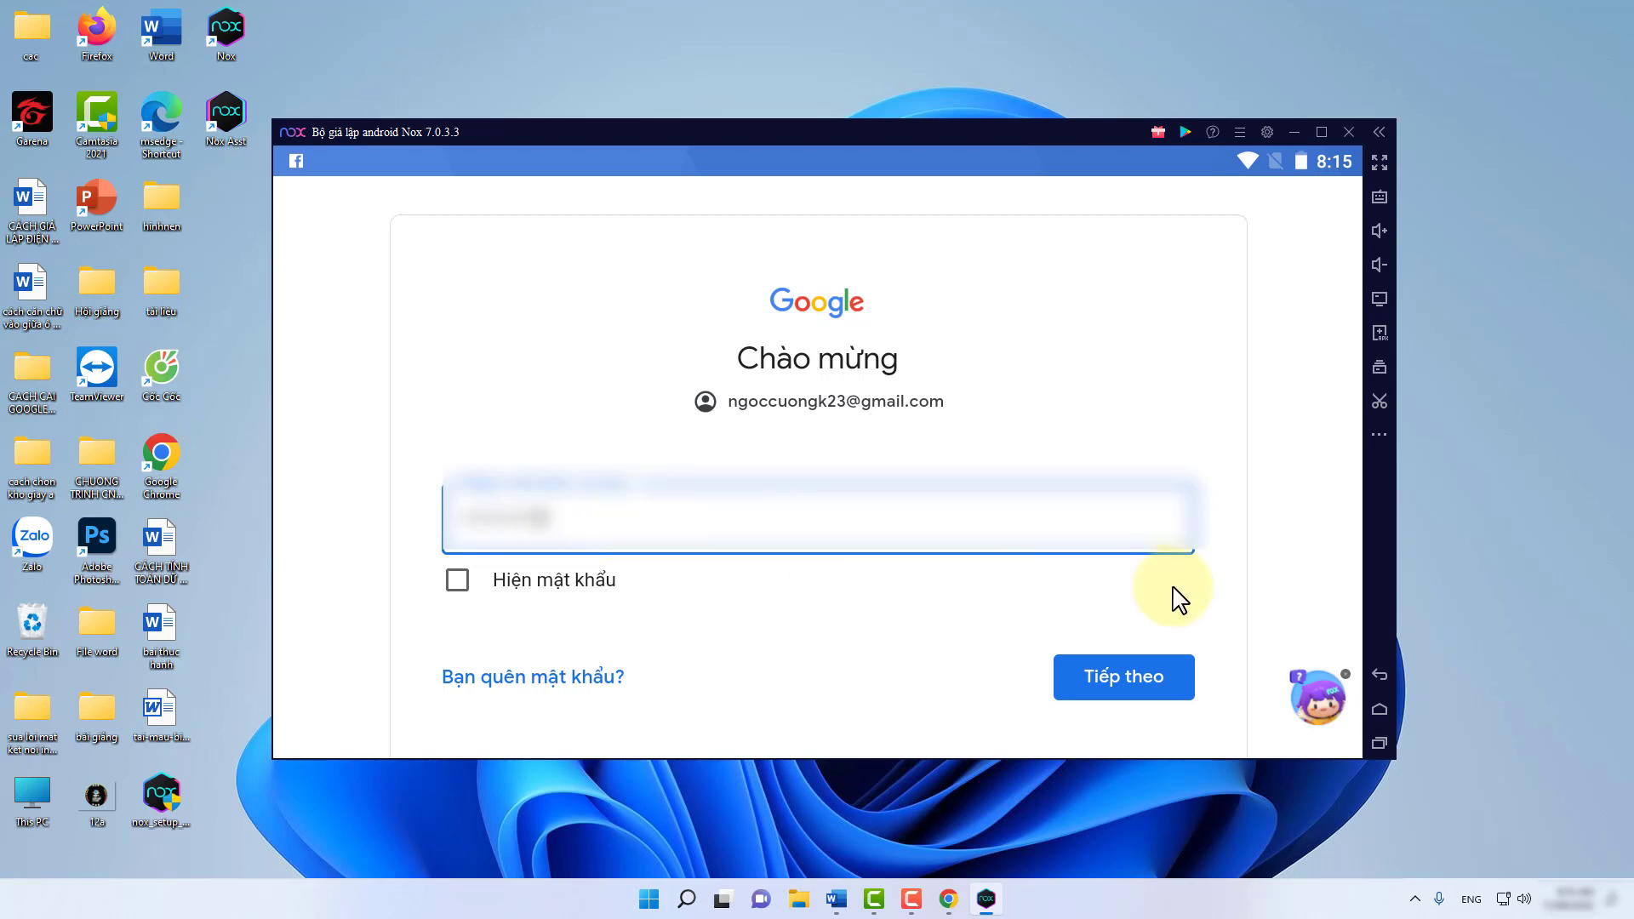
pyautogui.click(1137, 672)
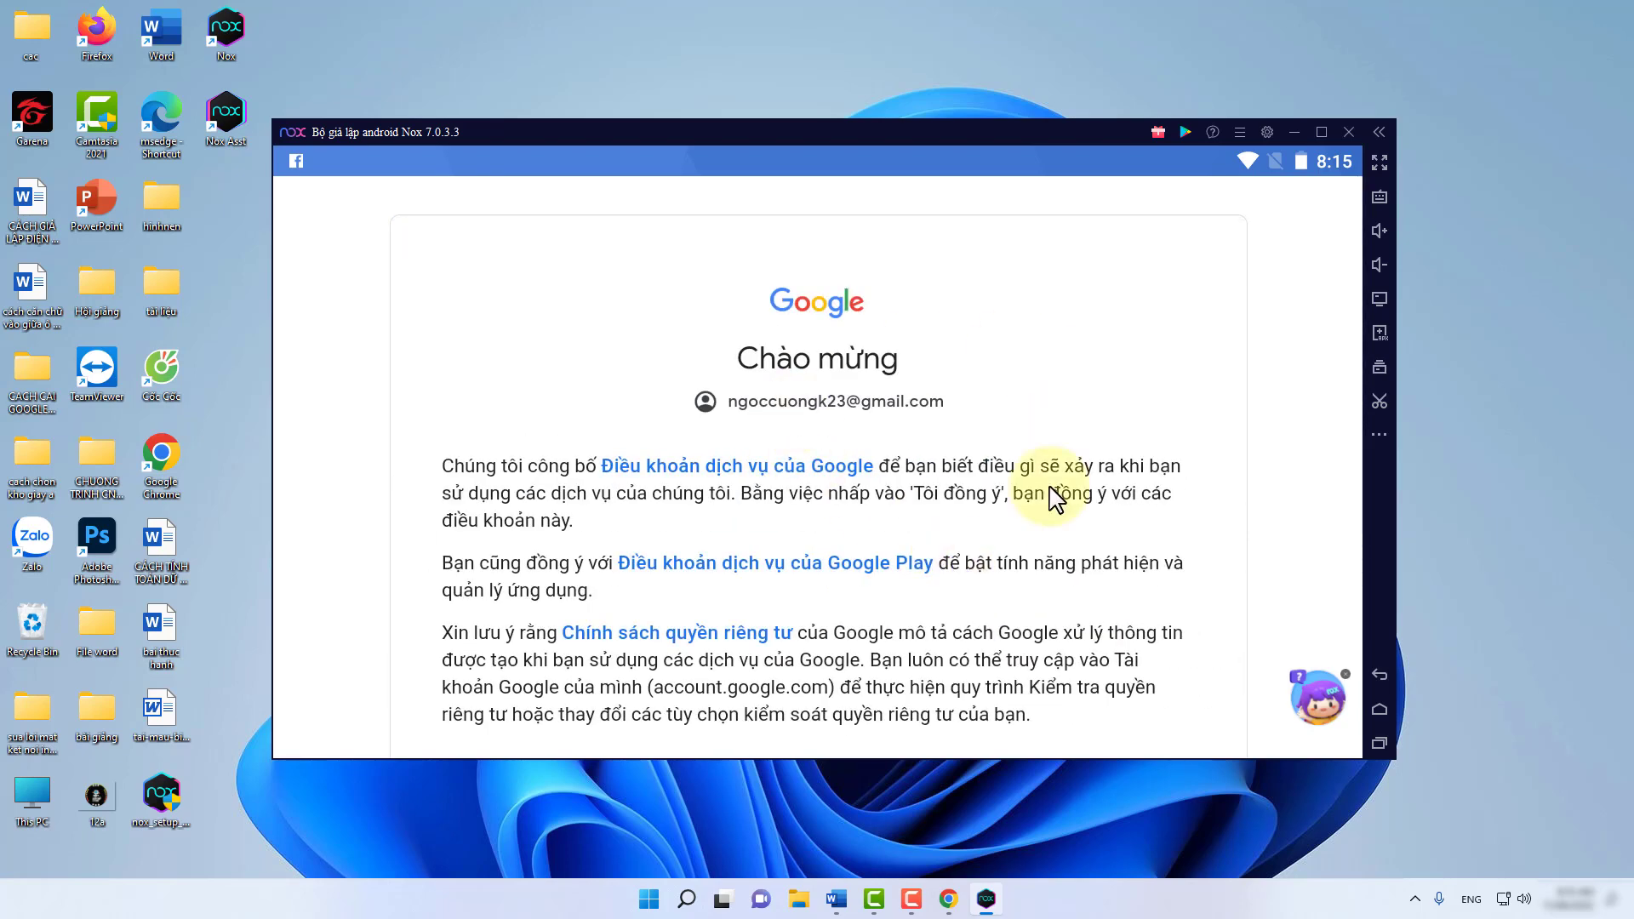
# Agree to Google's terms ('Tôi đồng ý') and accept the Google services settings.
pyautogui.scroll(-3, 1031, 498)
pyautogui.scroll(-1, 1031, 497)
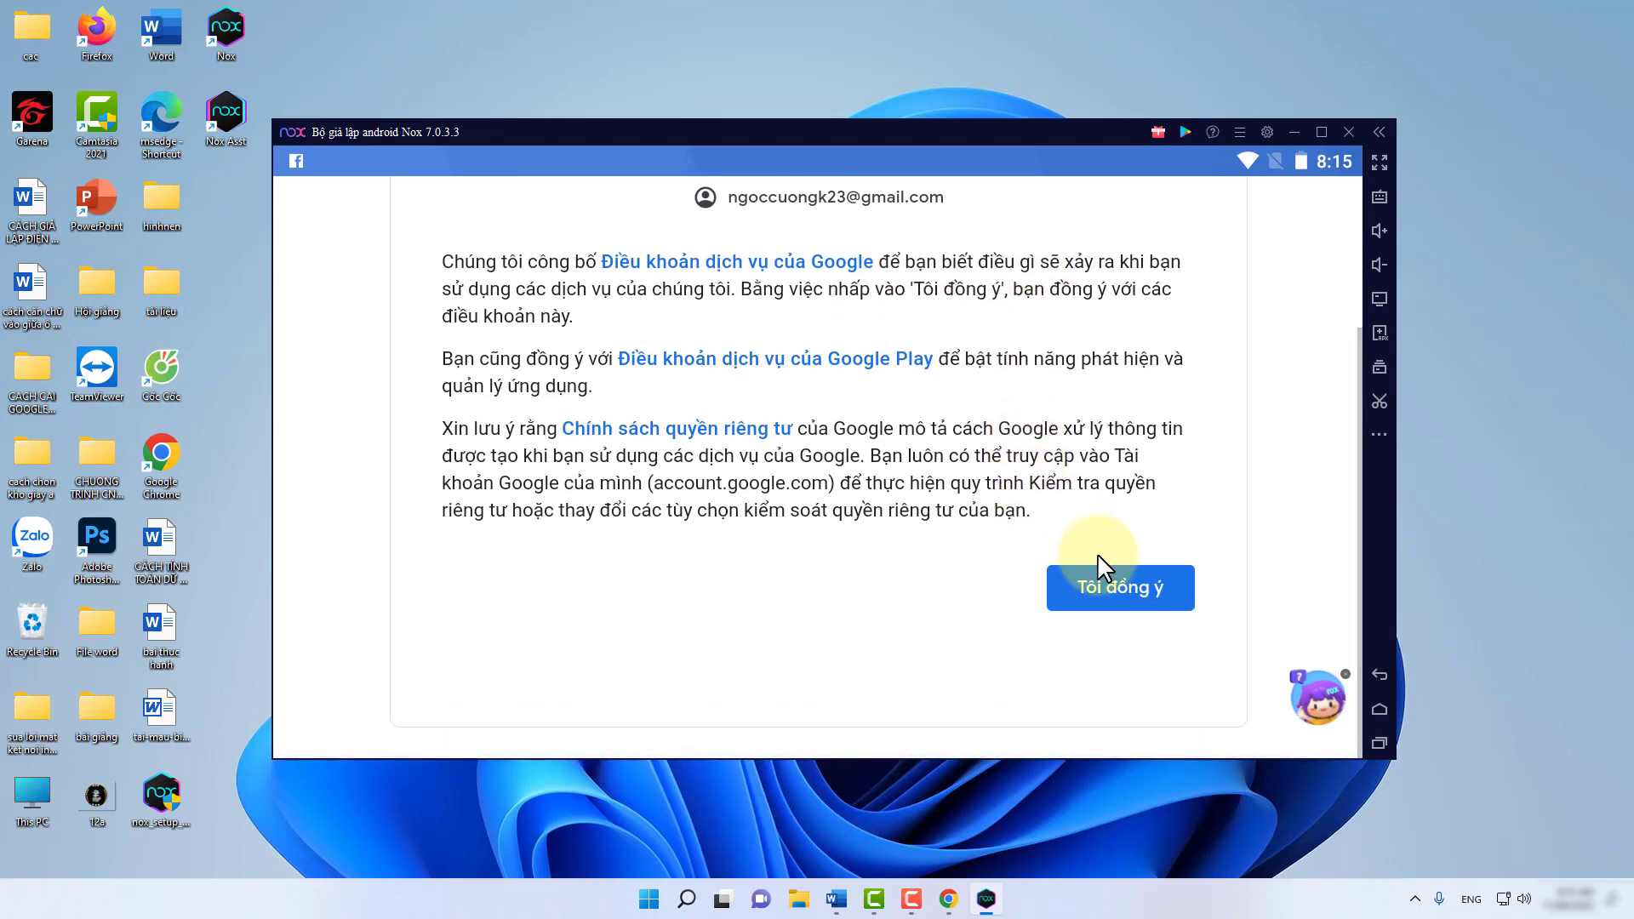
pyautogui.click(1105, 586)
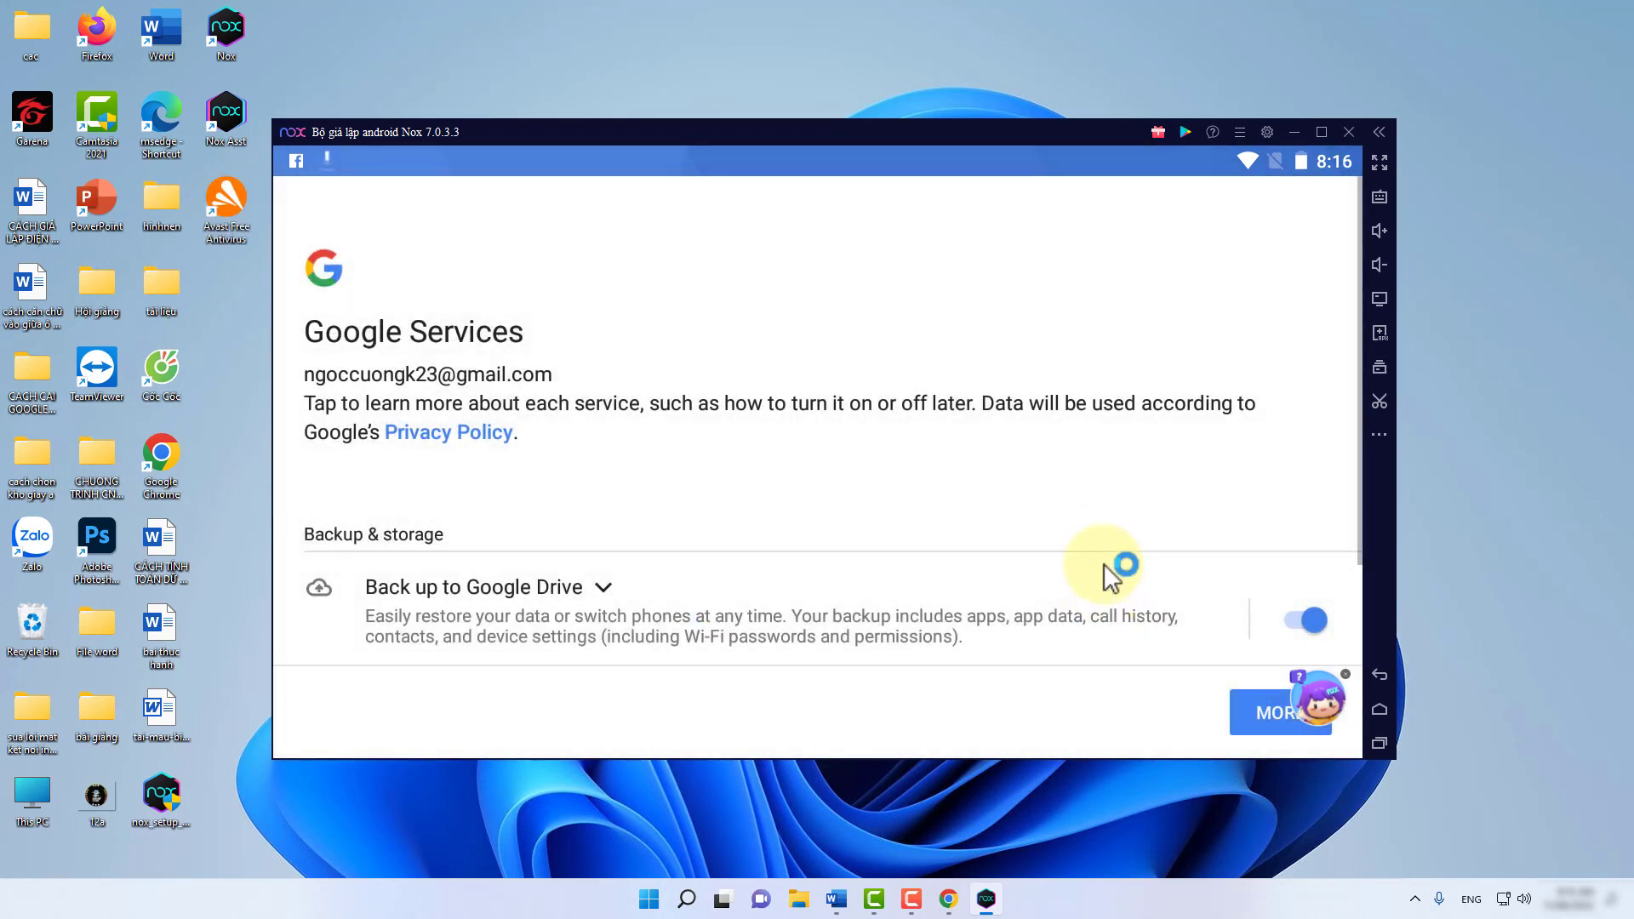
pyautogui.scroll(-1, 1162, 547)
pyautogui.scroll(-1, 1168, 548)
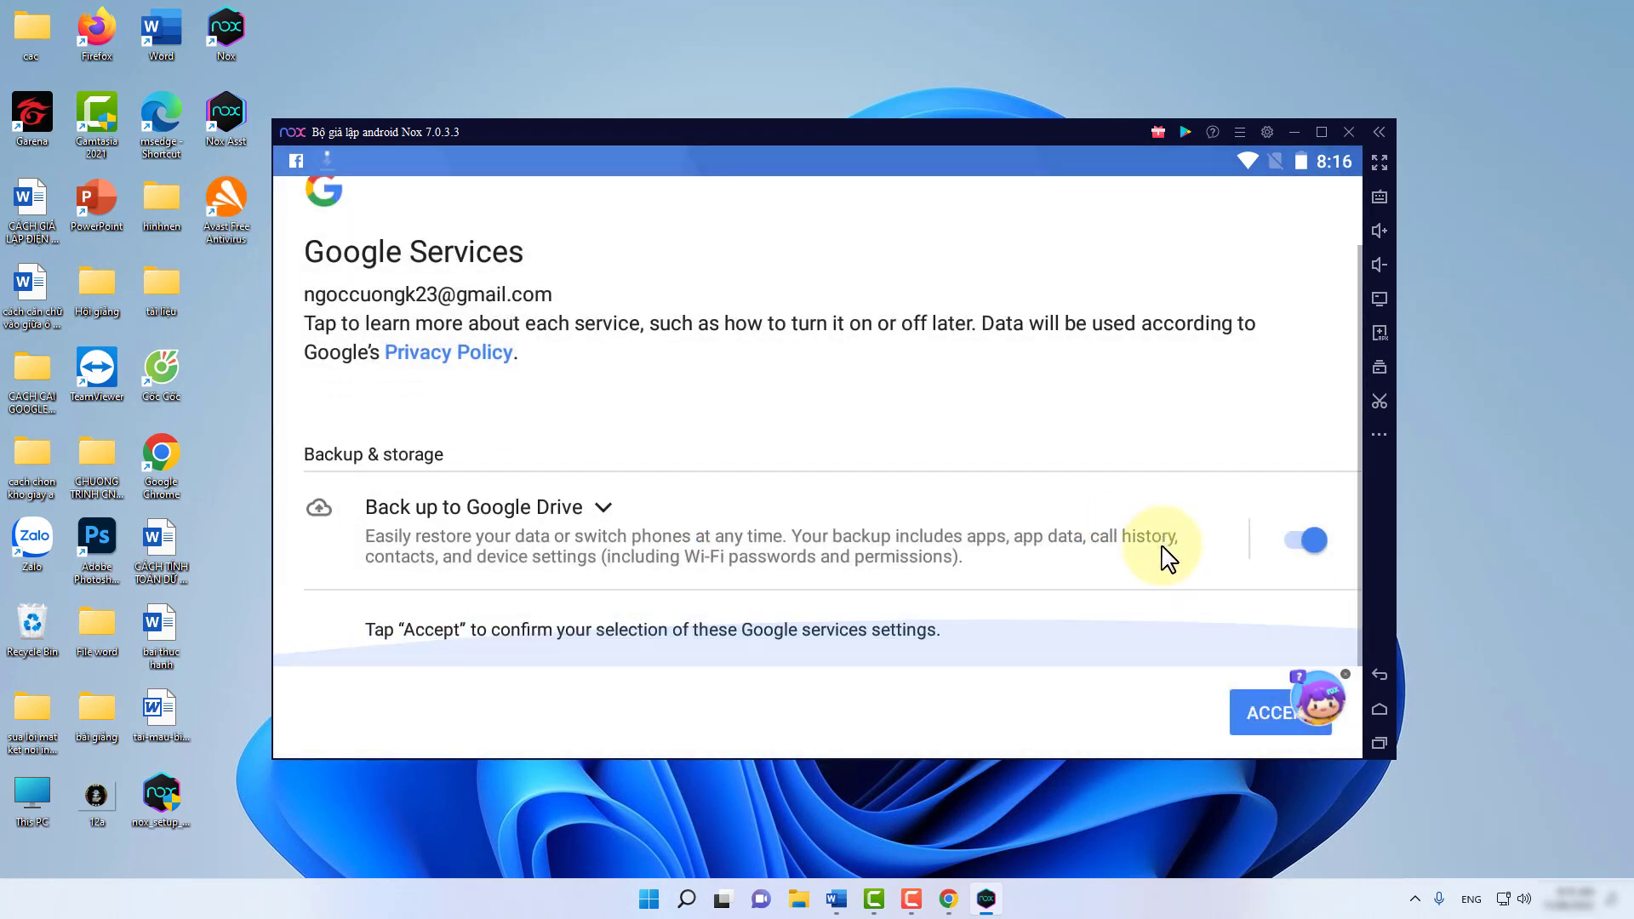
pyautogui.click(1260, 717)
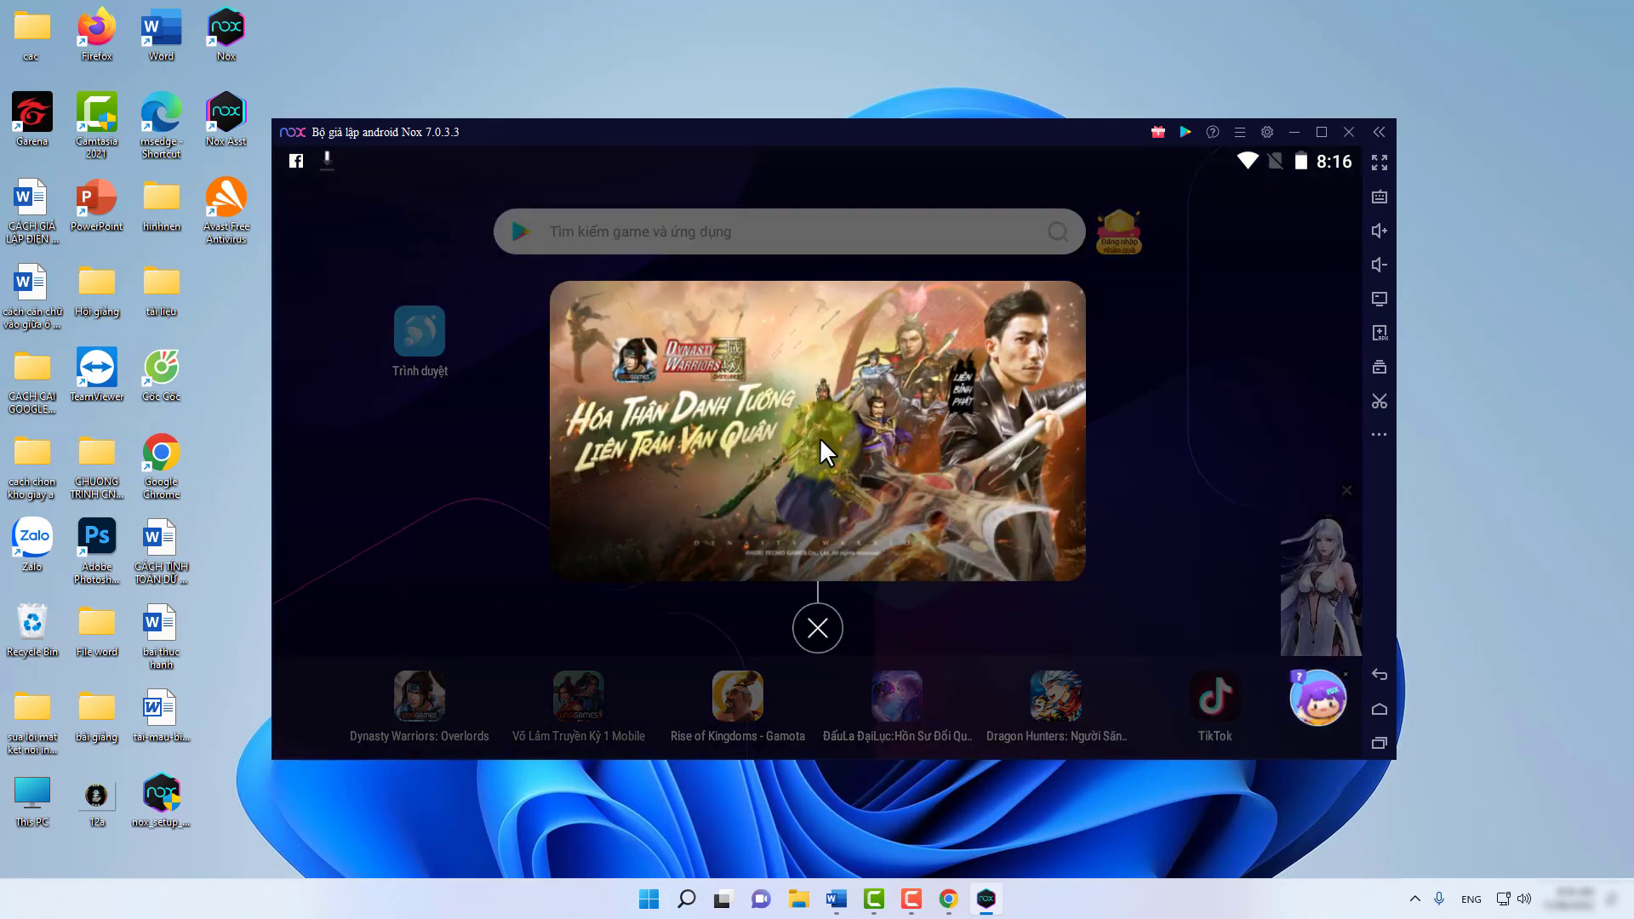
# Dismiss the ad popups, search for 'zal', and open Zalo's Google Play page.
pyautogui.click(814, 627)
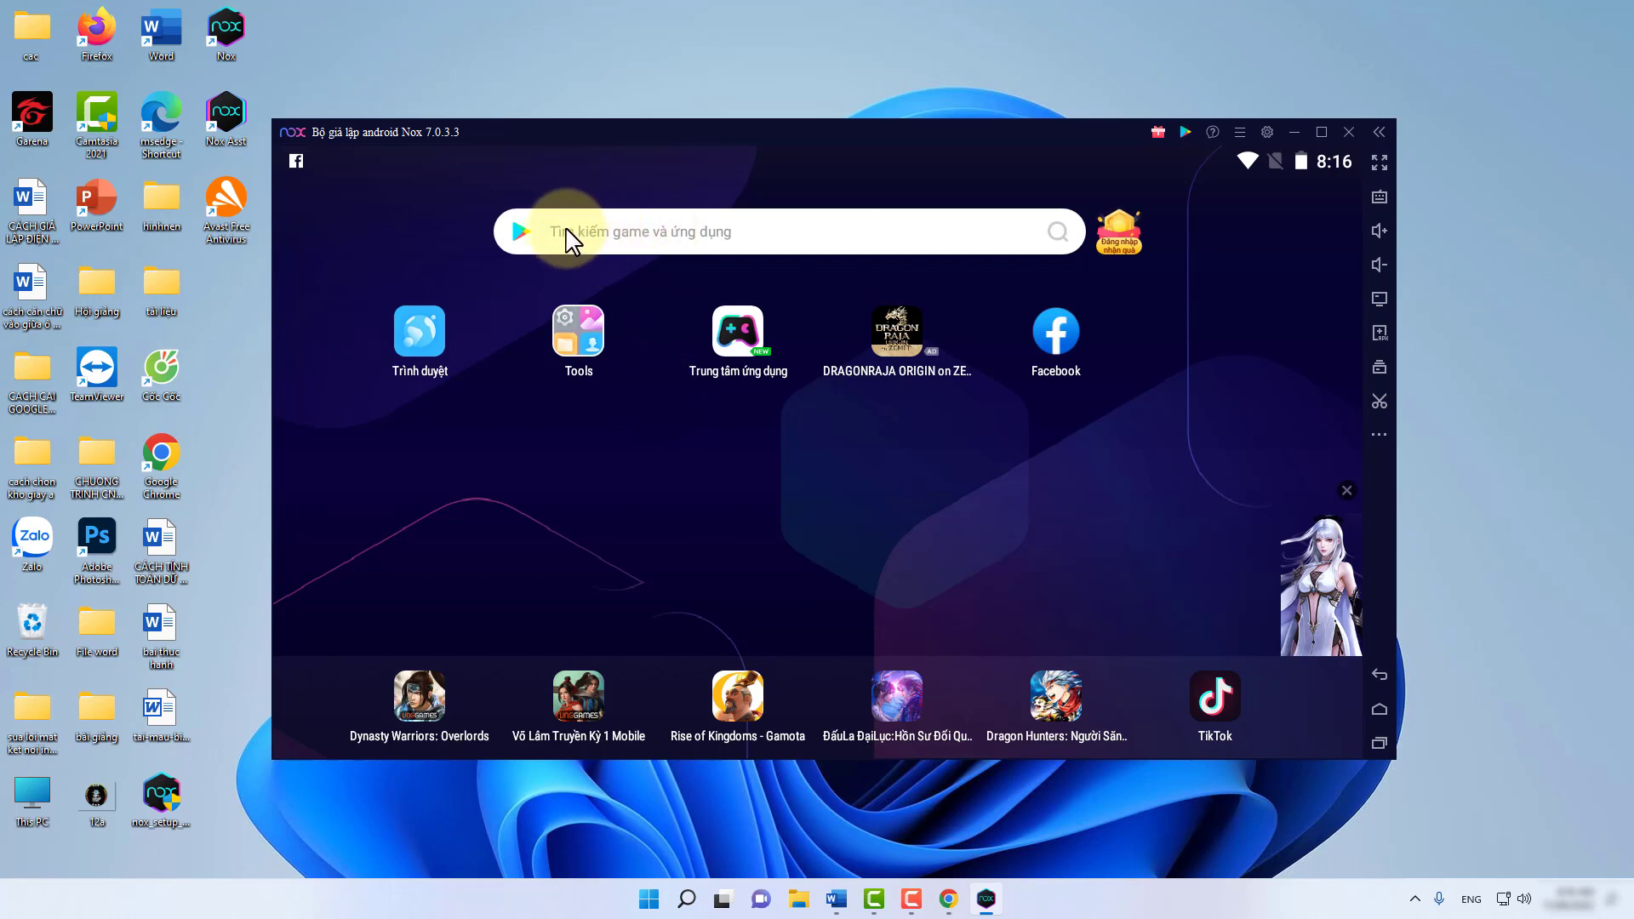
pyautogui.click(626, 238)
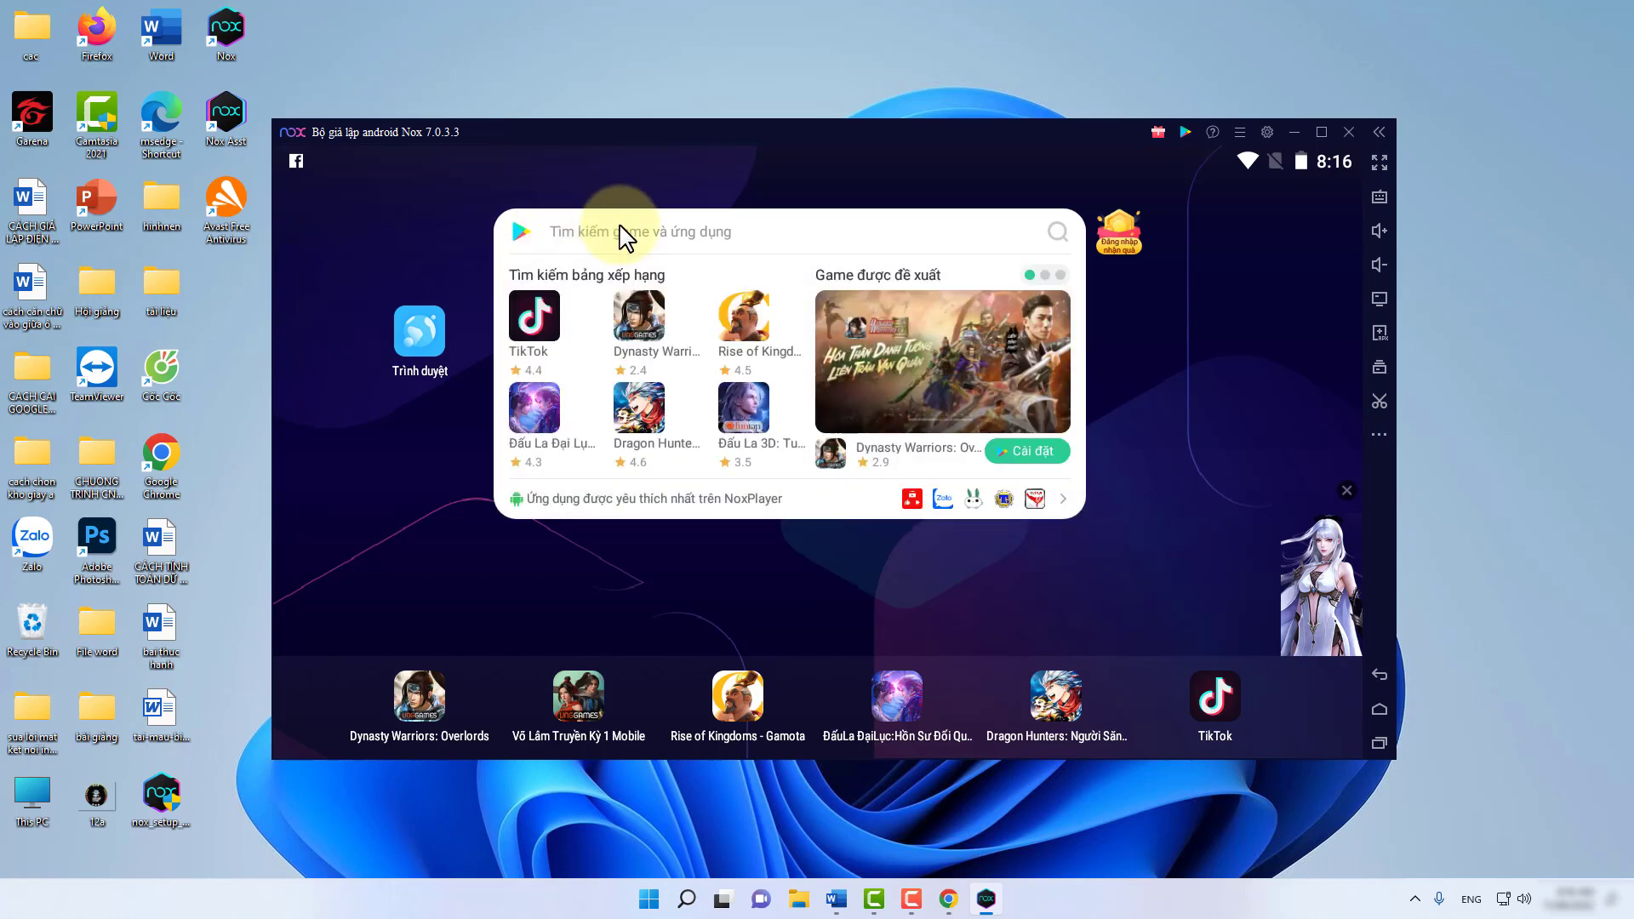
pyautogui.write('zalo')
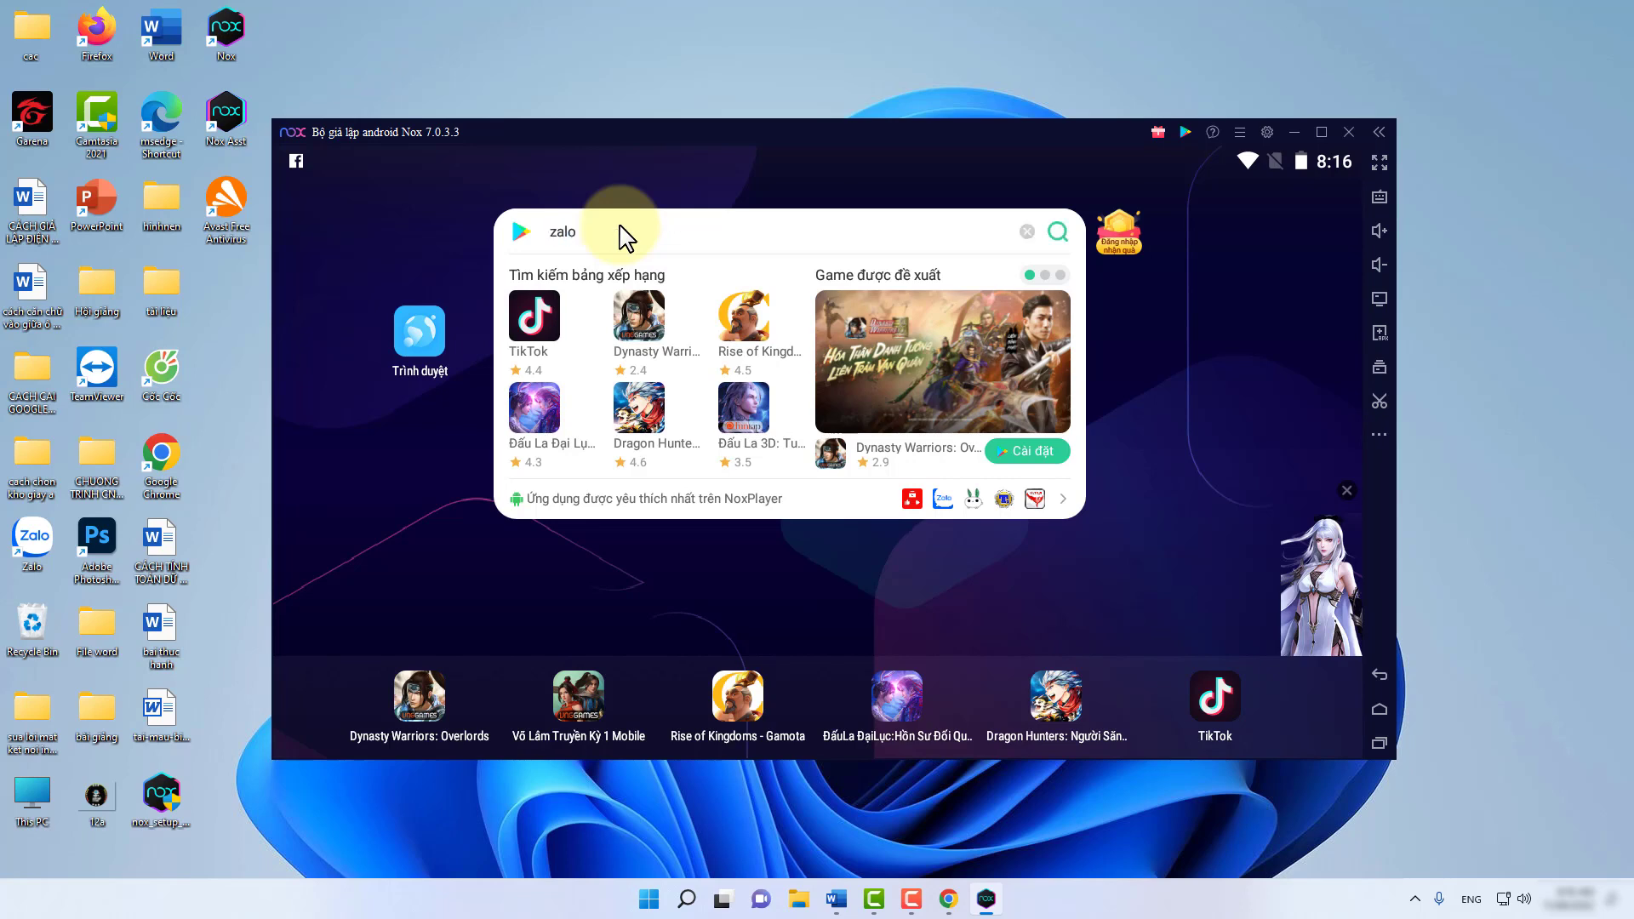
pyautogui.click(1055, 234)
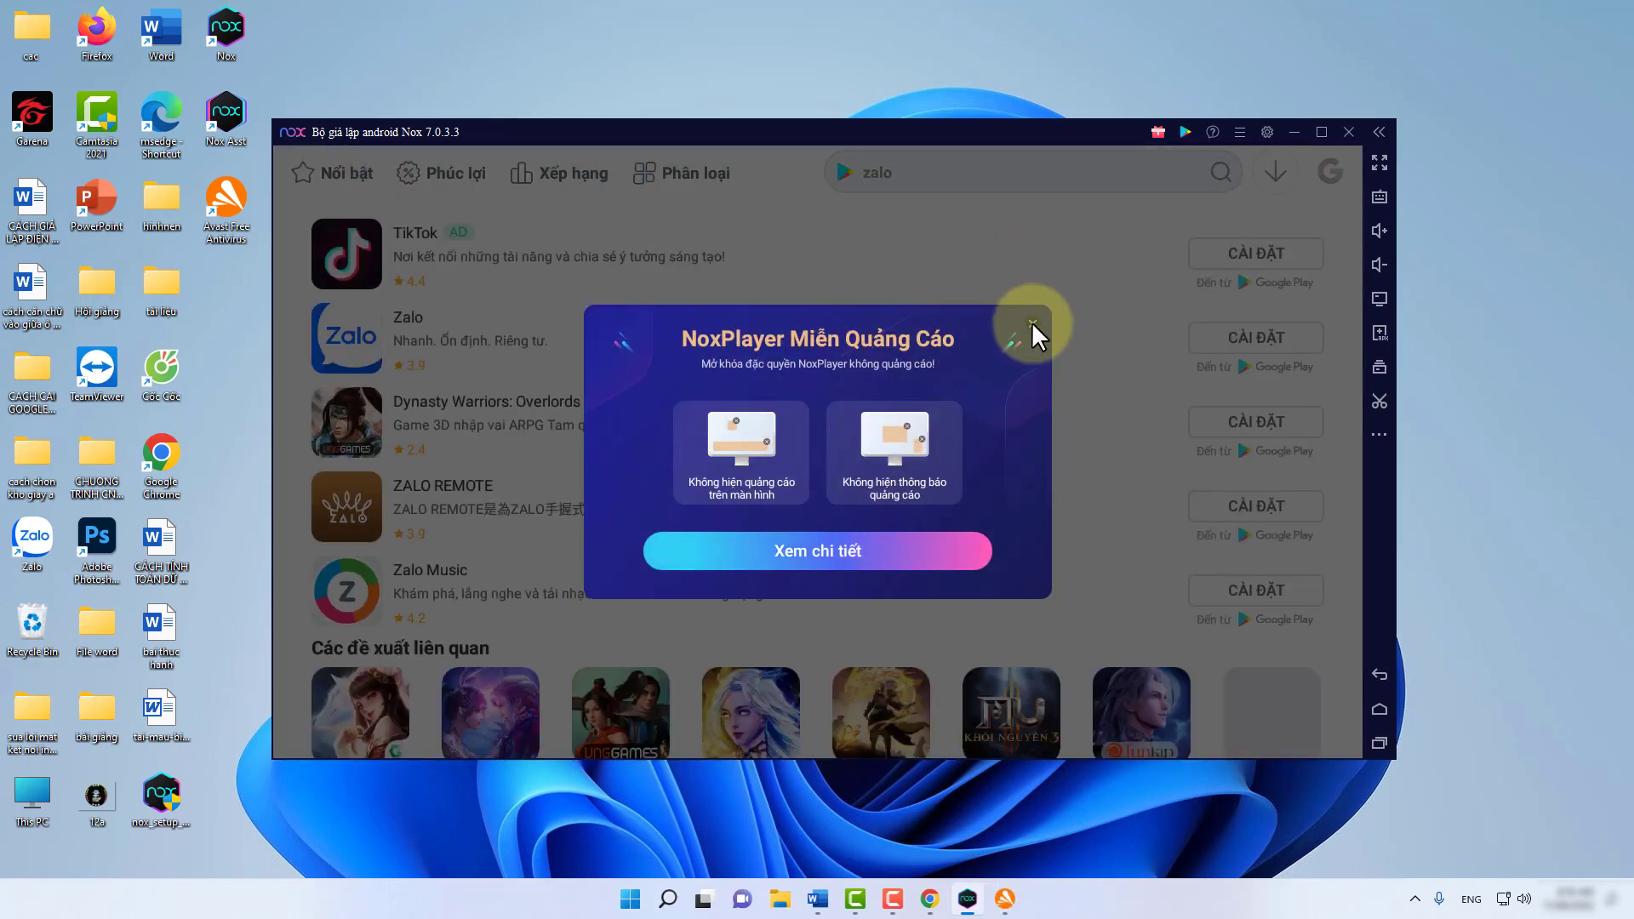
pyautogui.click(1032, 324)
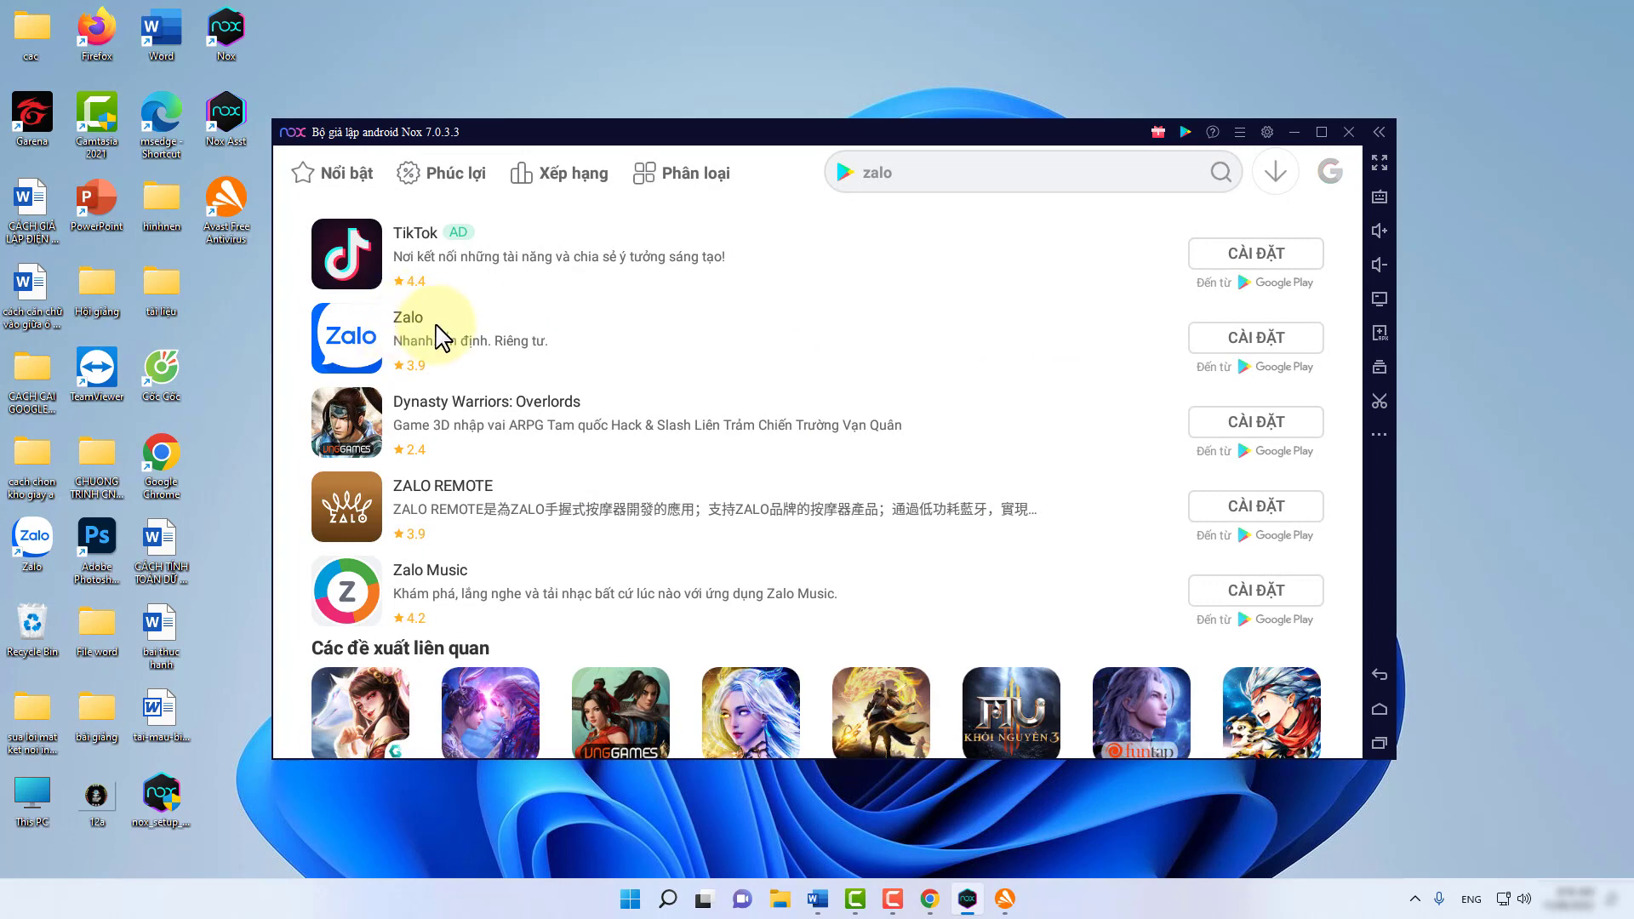
pyautogui.click(1256, 338)
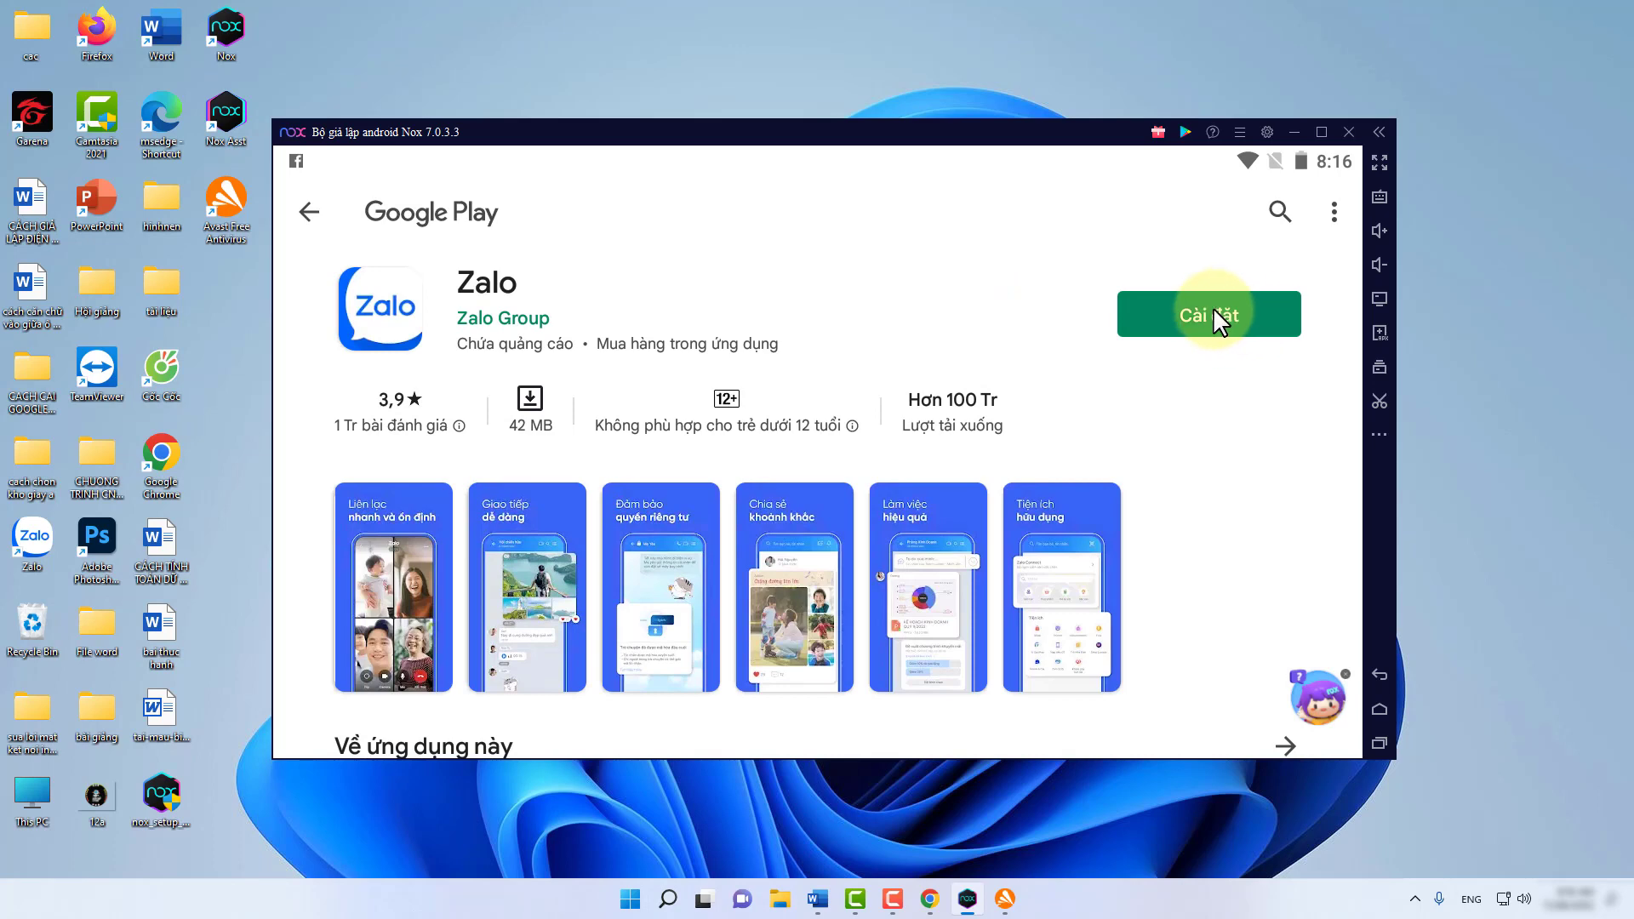
# Install Zalo from its Play page, then back out to the home screen.
pyautogui.click(1208, 310)
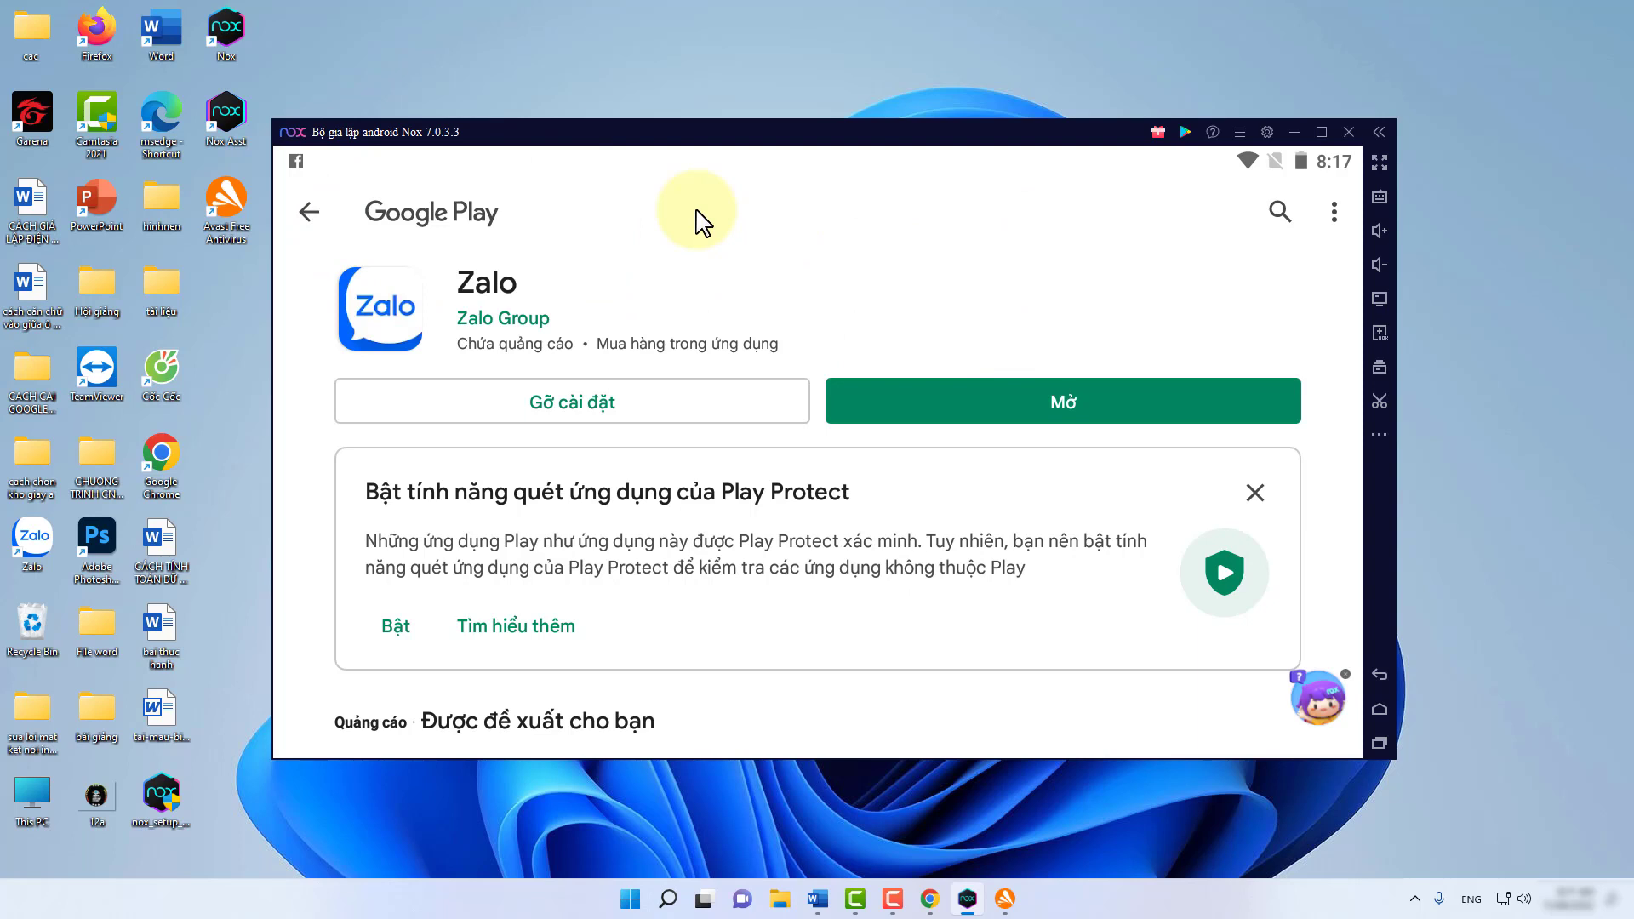
pyautogui.click(1378, 673)
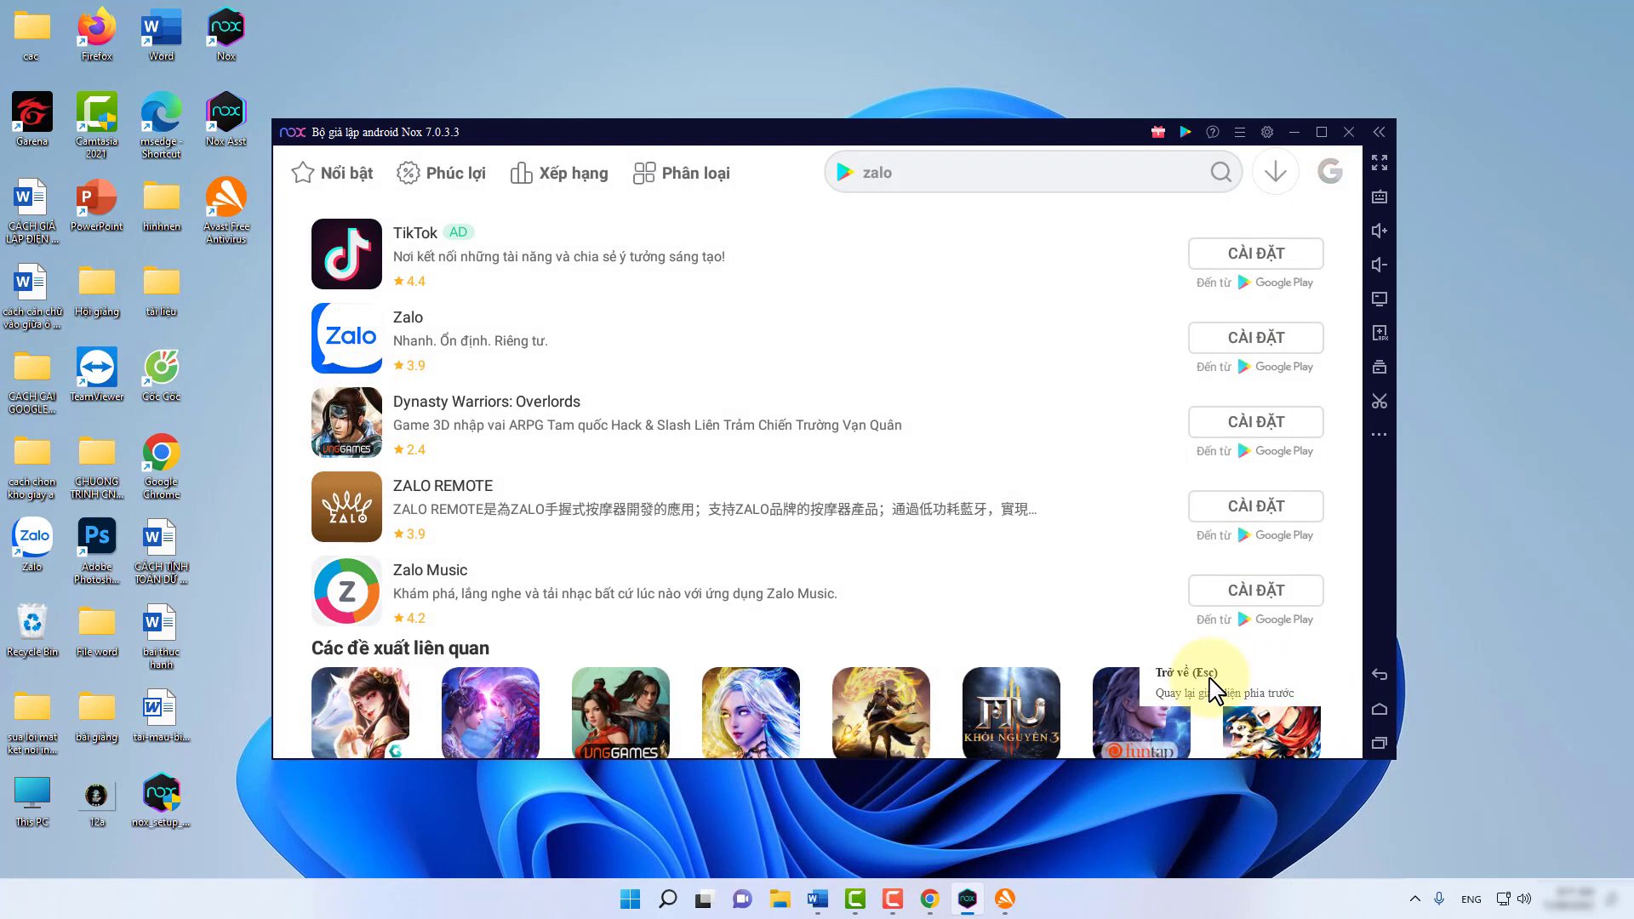
pyautogui.press('Escape')
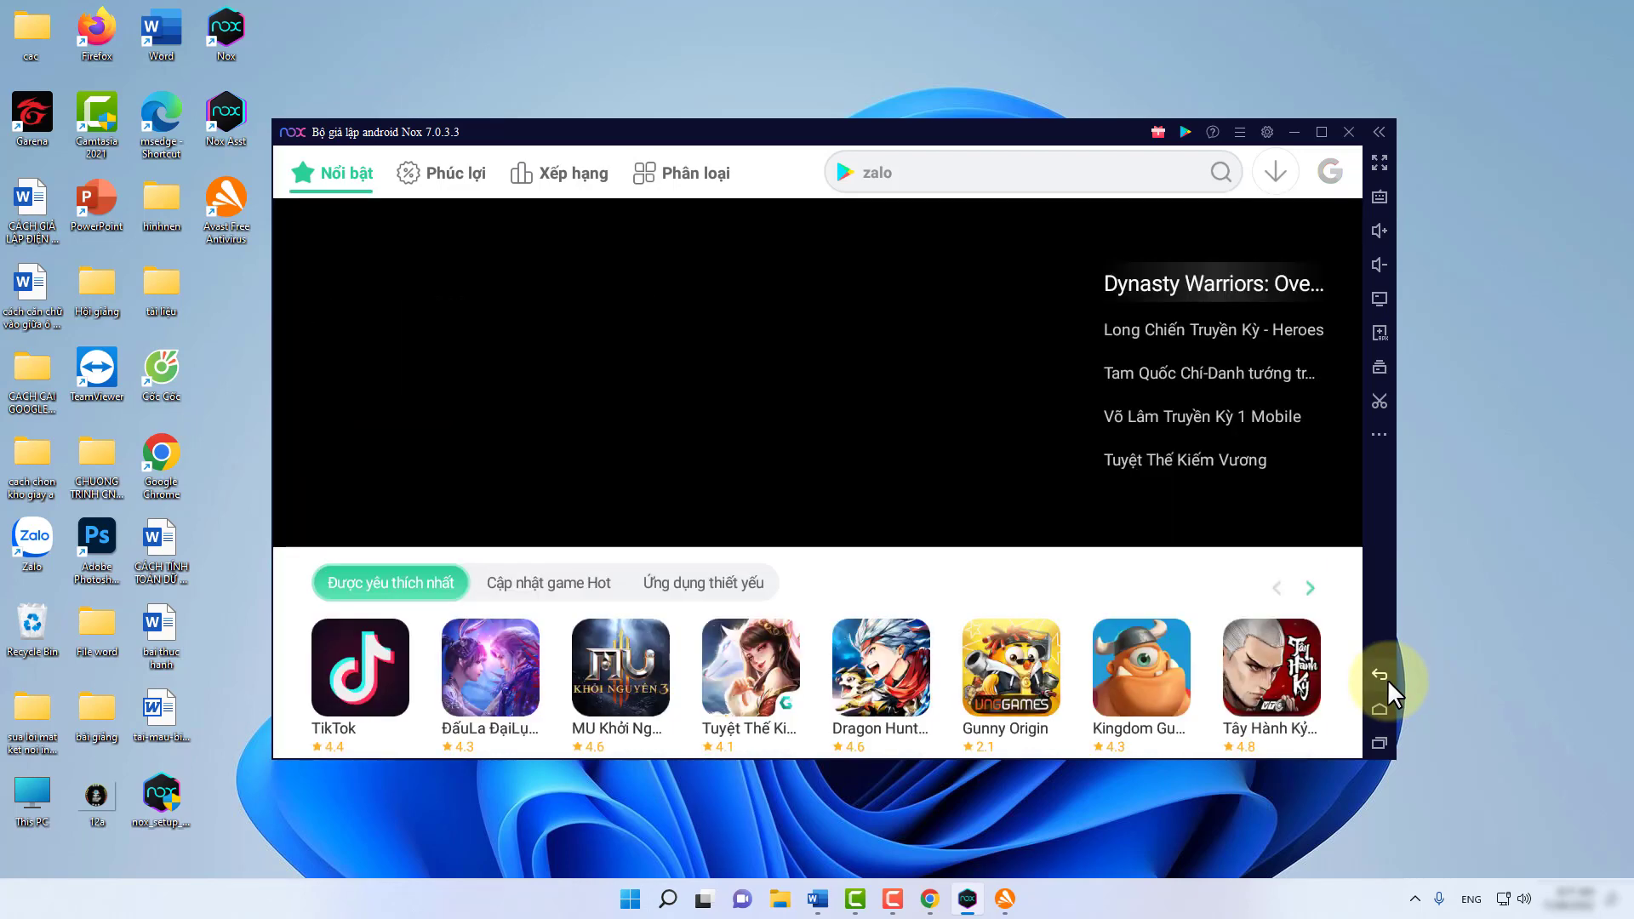
pyautogui.click(1387, 679)
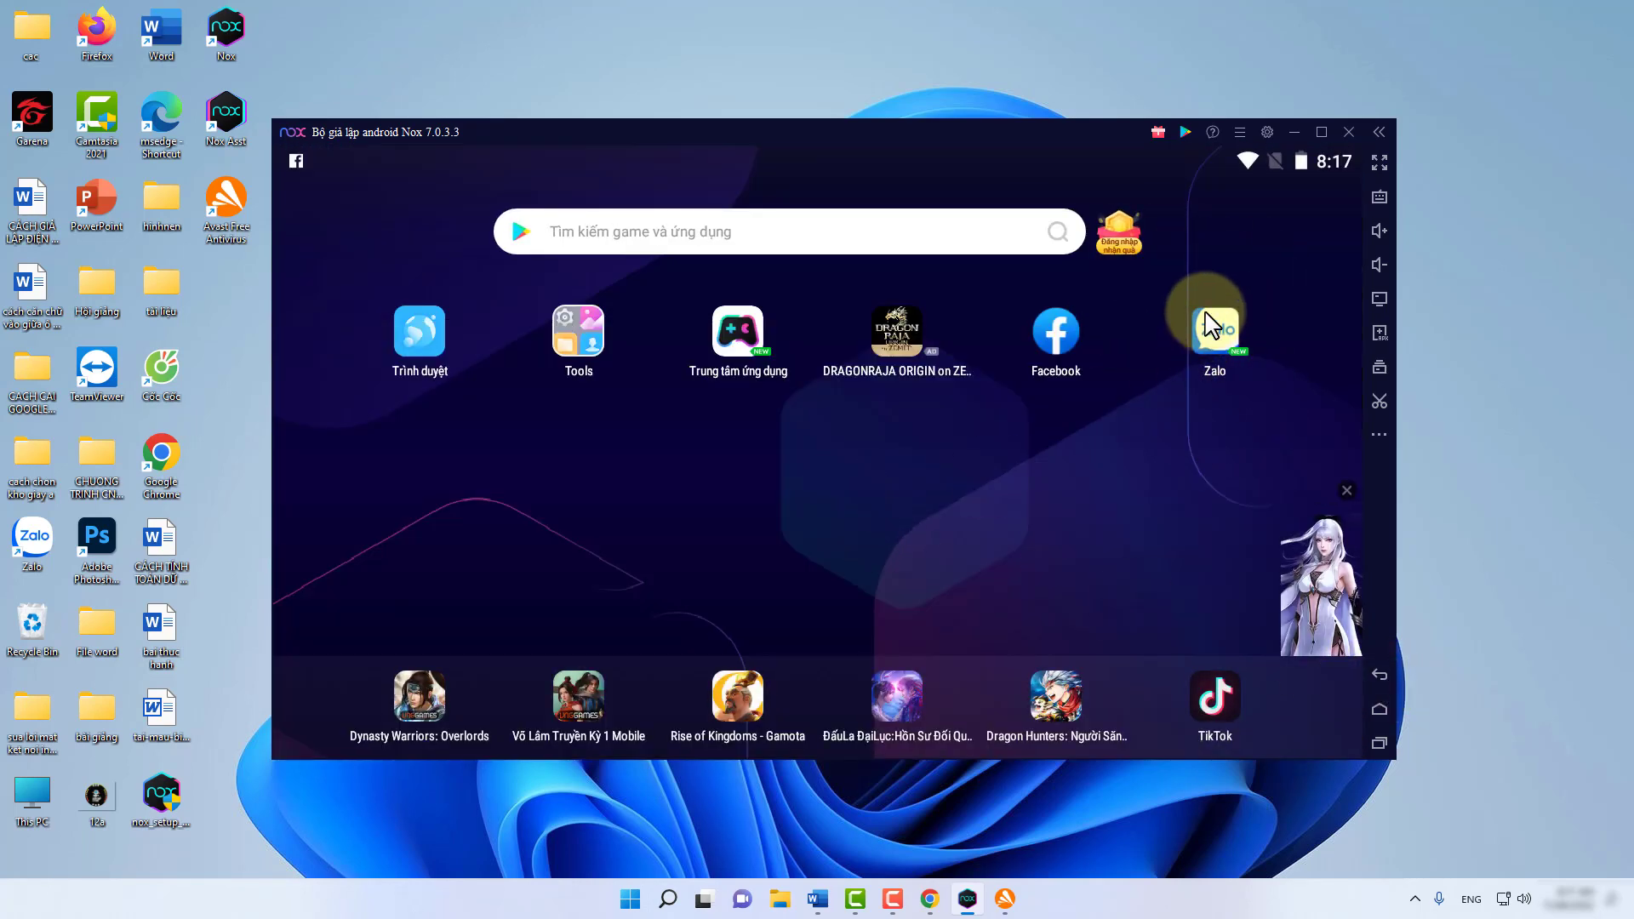
# Search the store for the game võ lâm truyền kỳ.
pyautogui.click(634, 239)
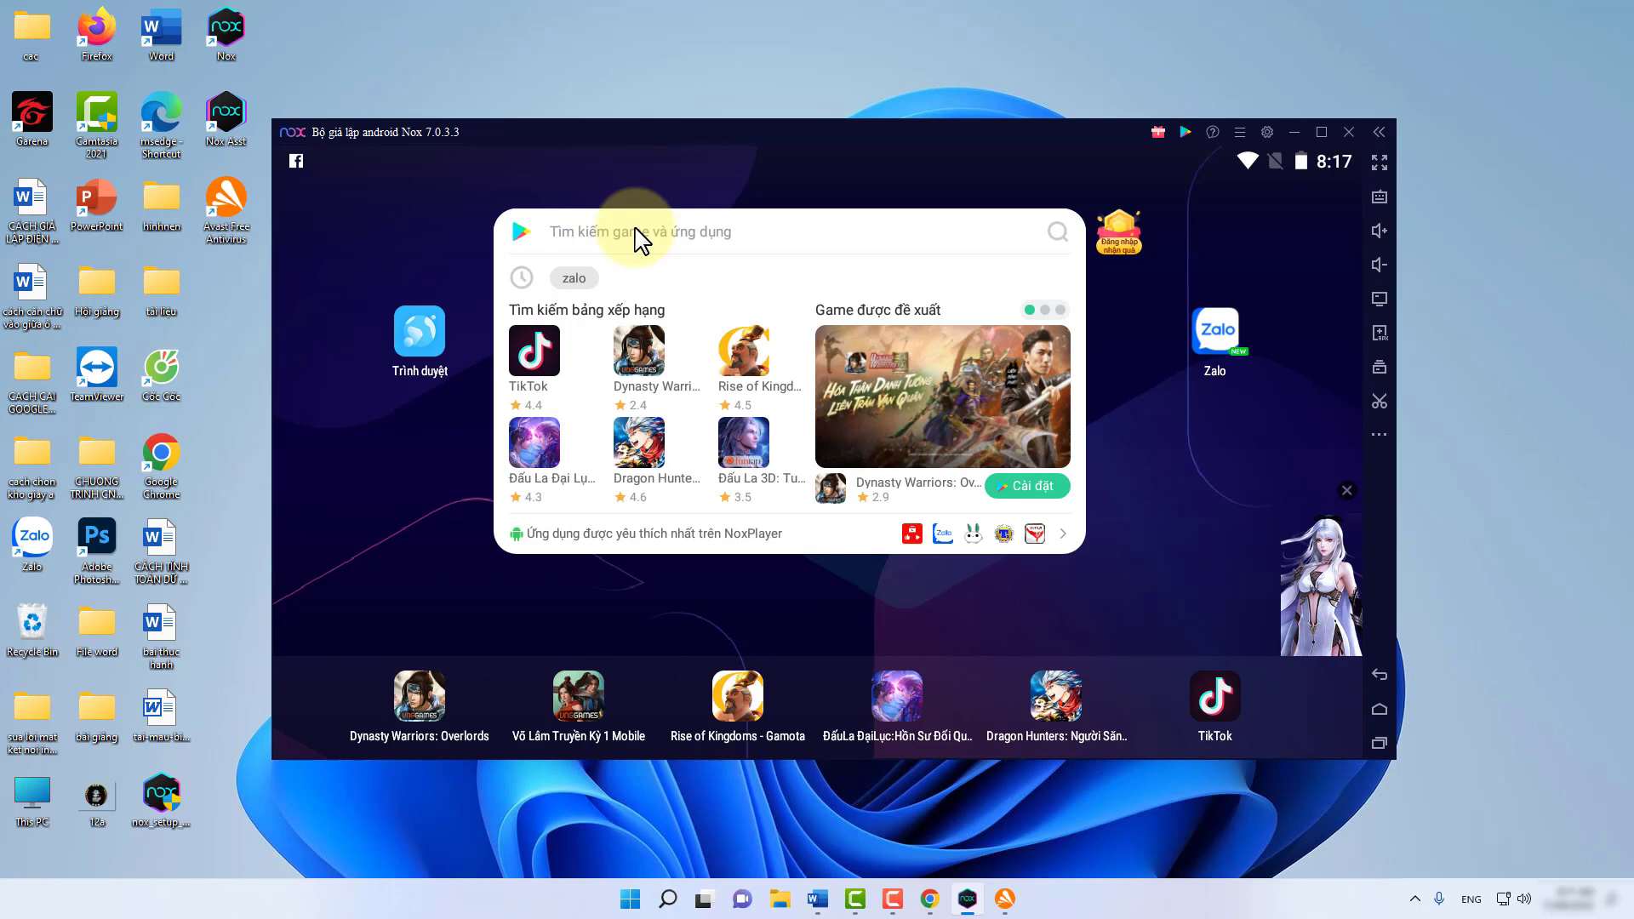
pyautogui.write('vo')
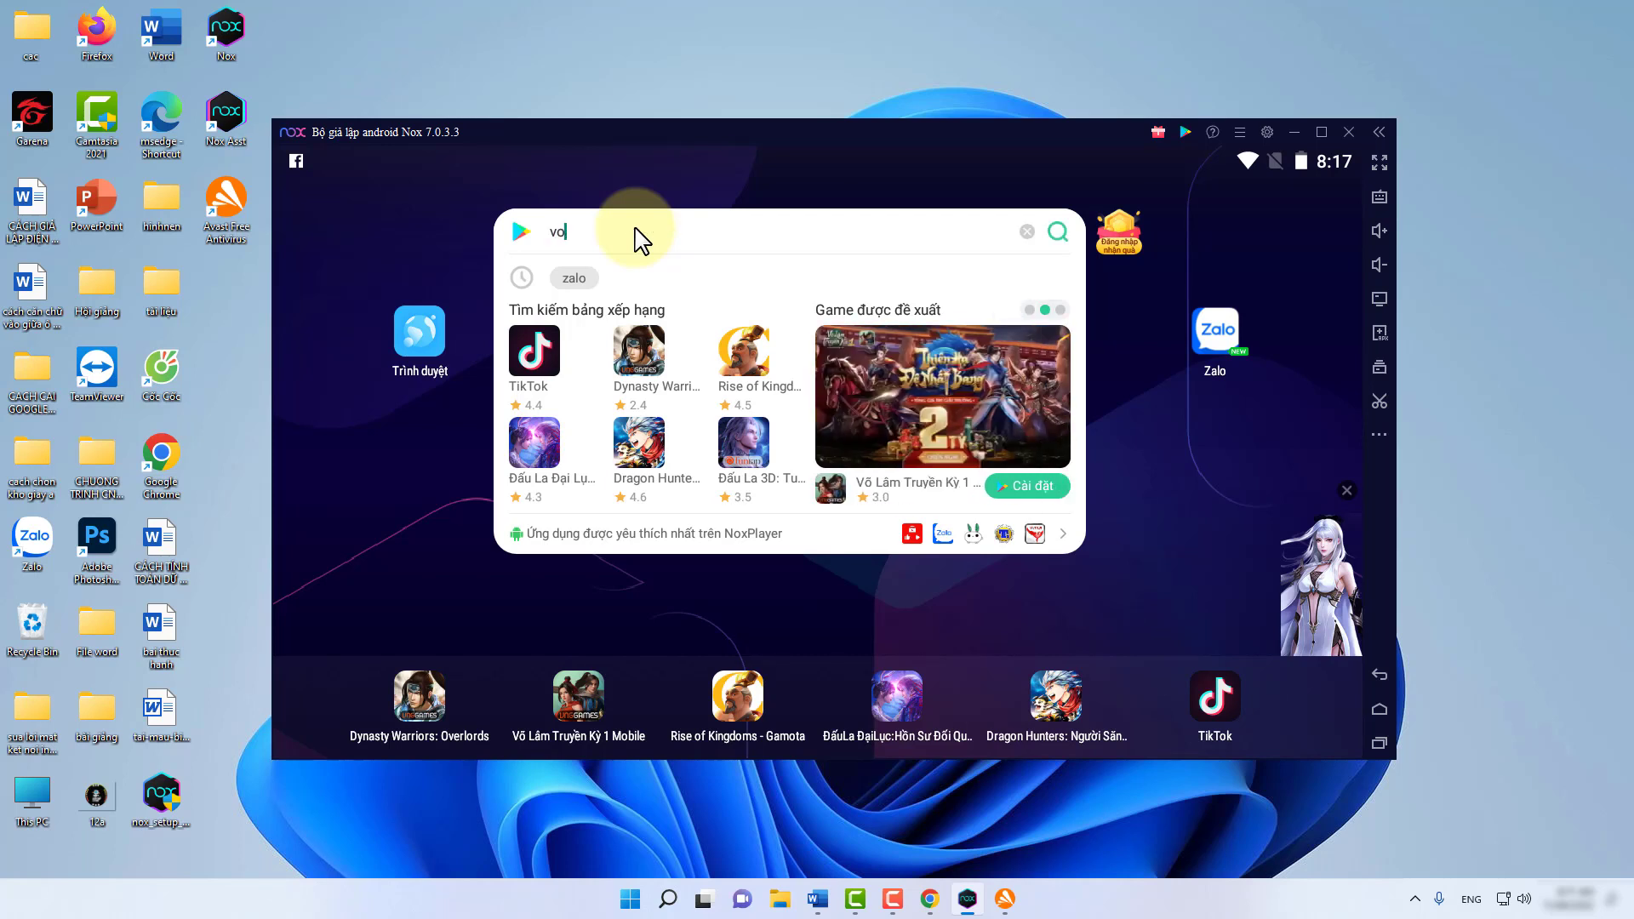
pyautogui.write(' lâm')
pyautogui.write(' truyt')
pyautogui.write('enf')
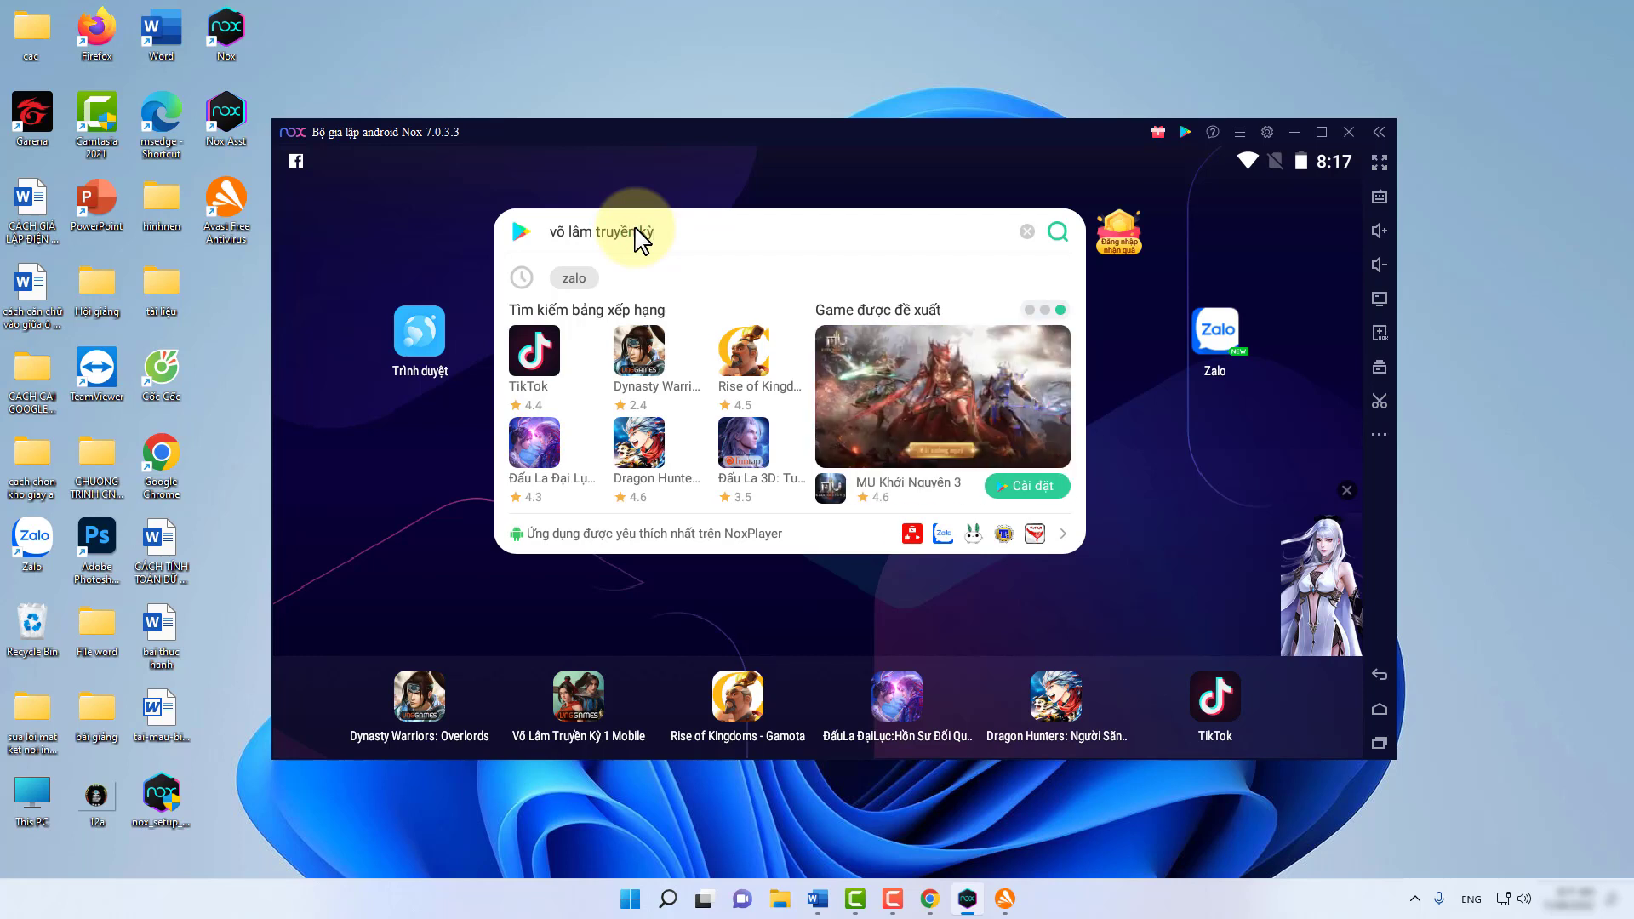
pyautogui.click(1057, 231)
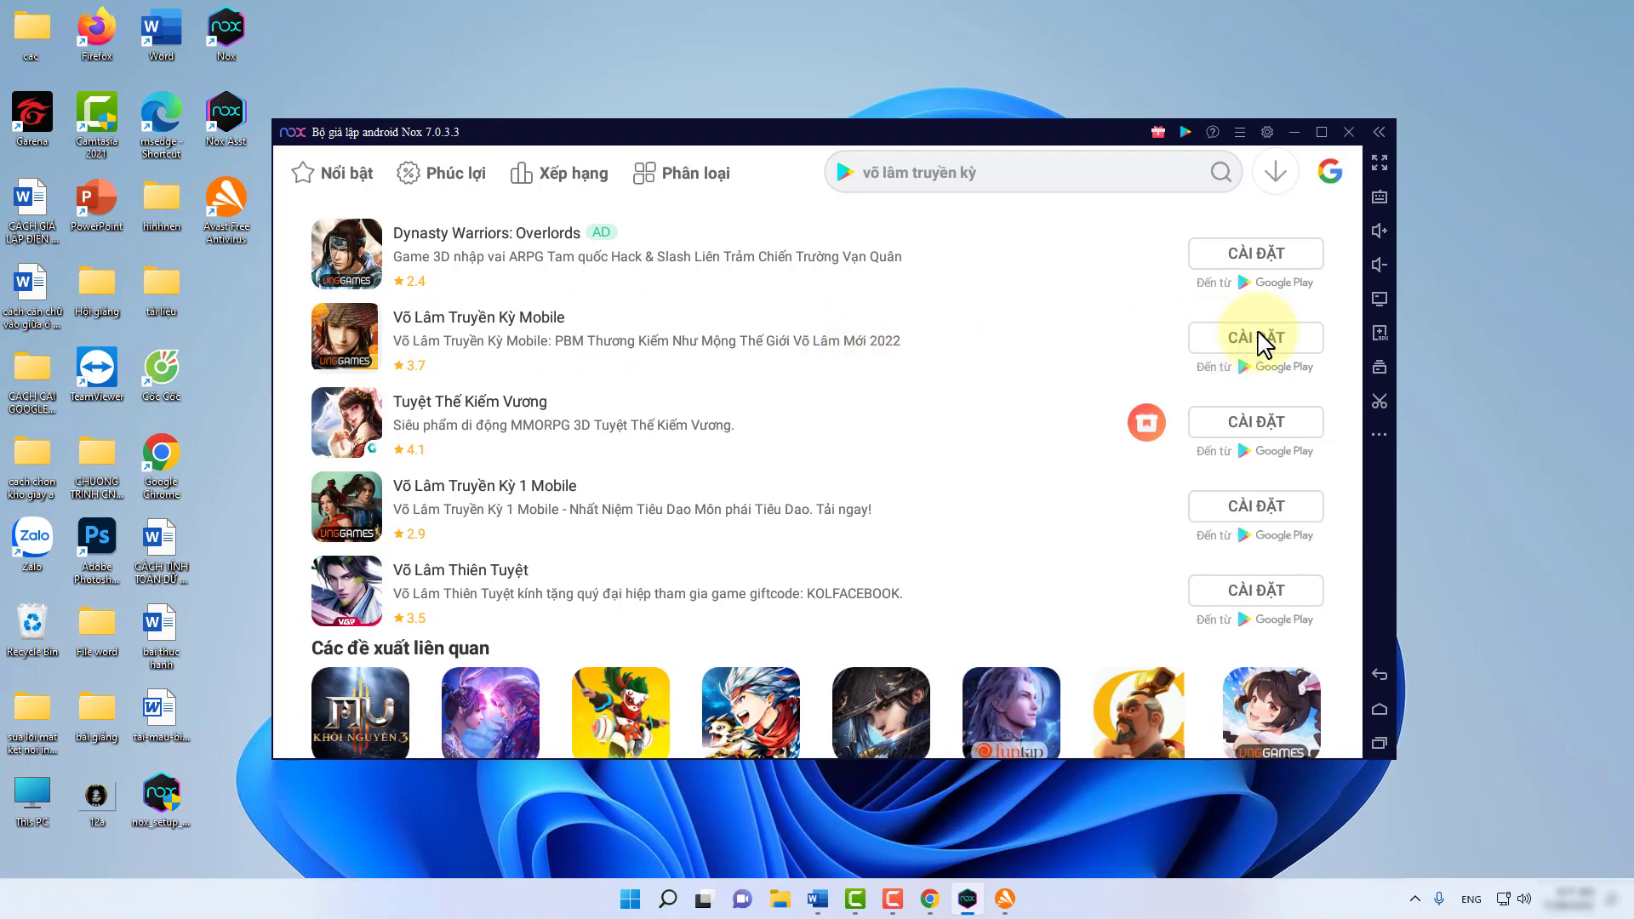
# Shut down the NoxPlayer emulator and close the Avast installation-complete window.
pyautogui.click(1350, 132)
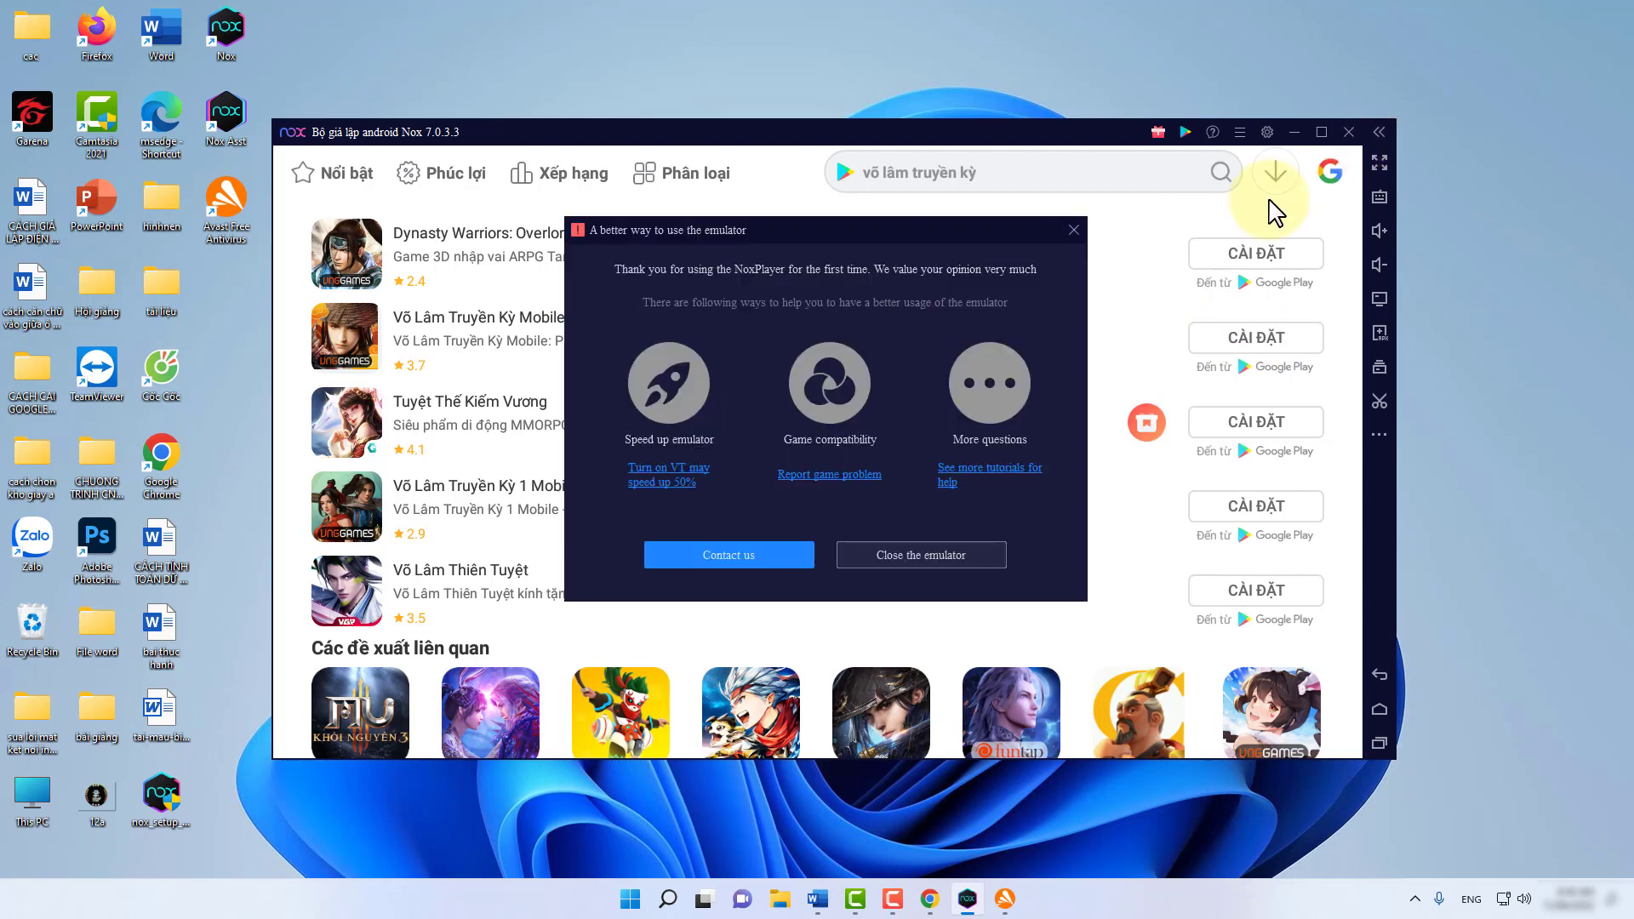
pyautogui.click(922, 557)
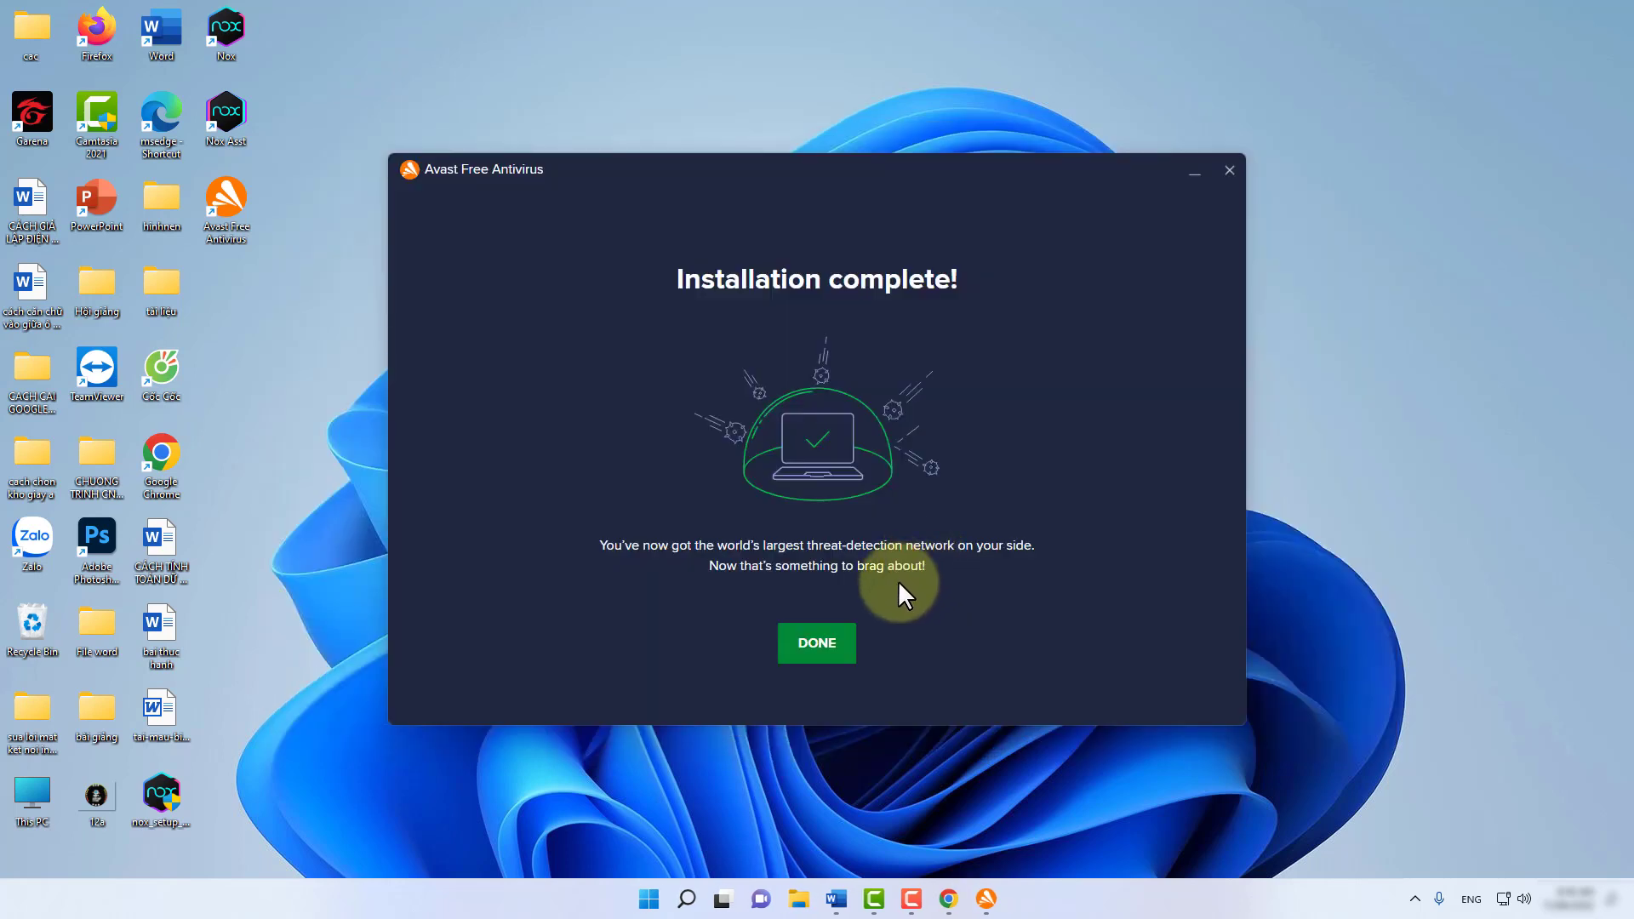
pyautogui.click(1228, 170)
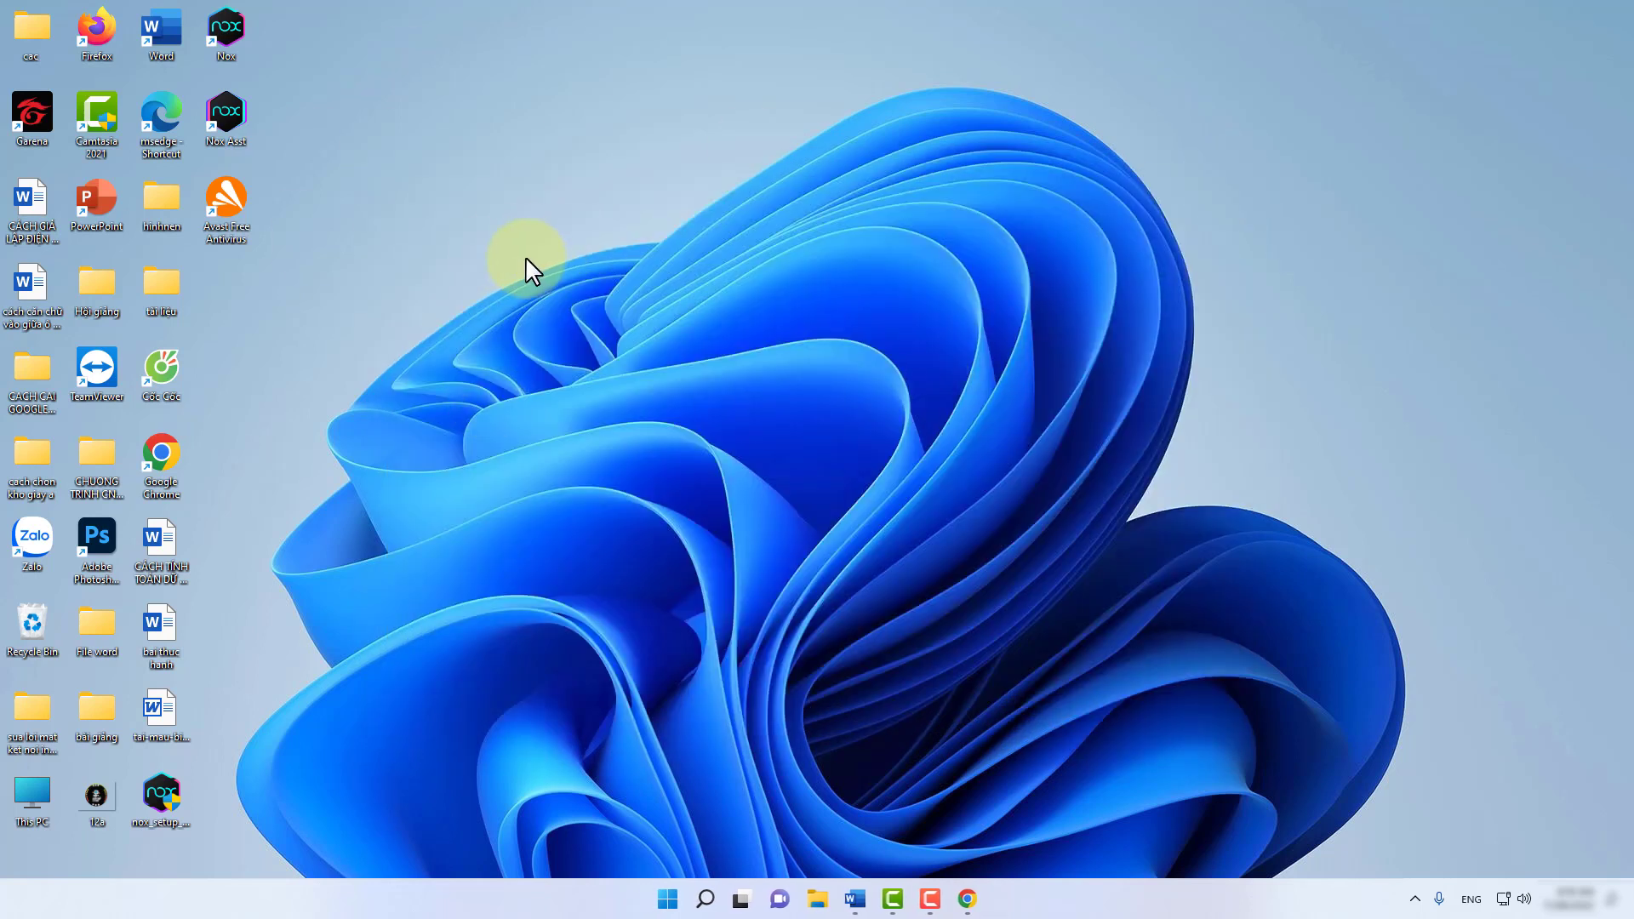
# Relaunch NoxPlayer from the Nox desktop shortcut and let it boot to the home screen.
pyautogui.doubleClick(224, 32)
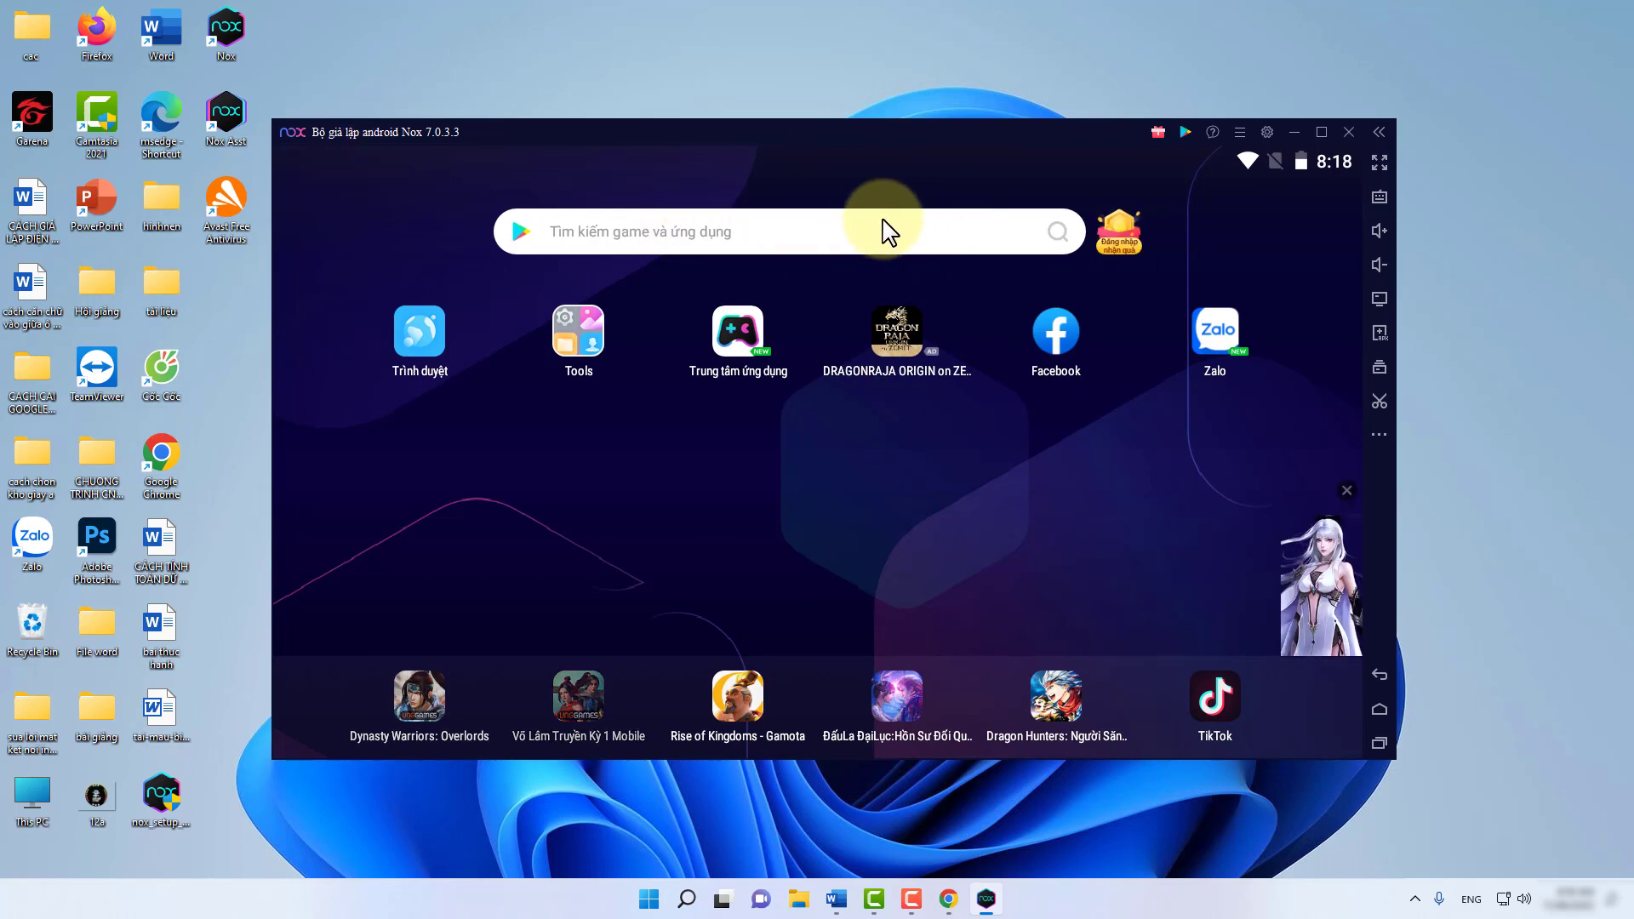
# In system settings, keep the Cao performance level and leave the resolution preset unchanged.
pyautogui.click(1266, 132)
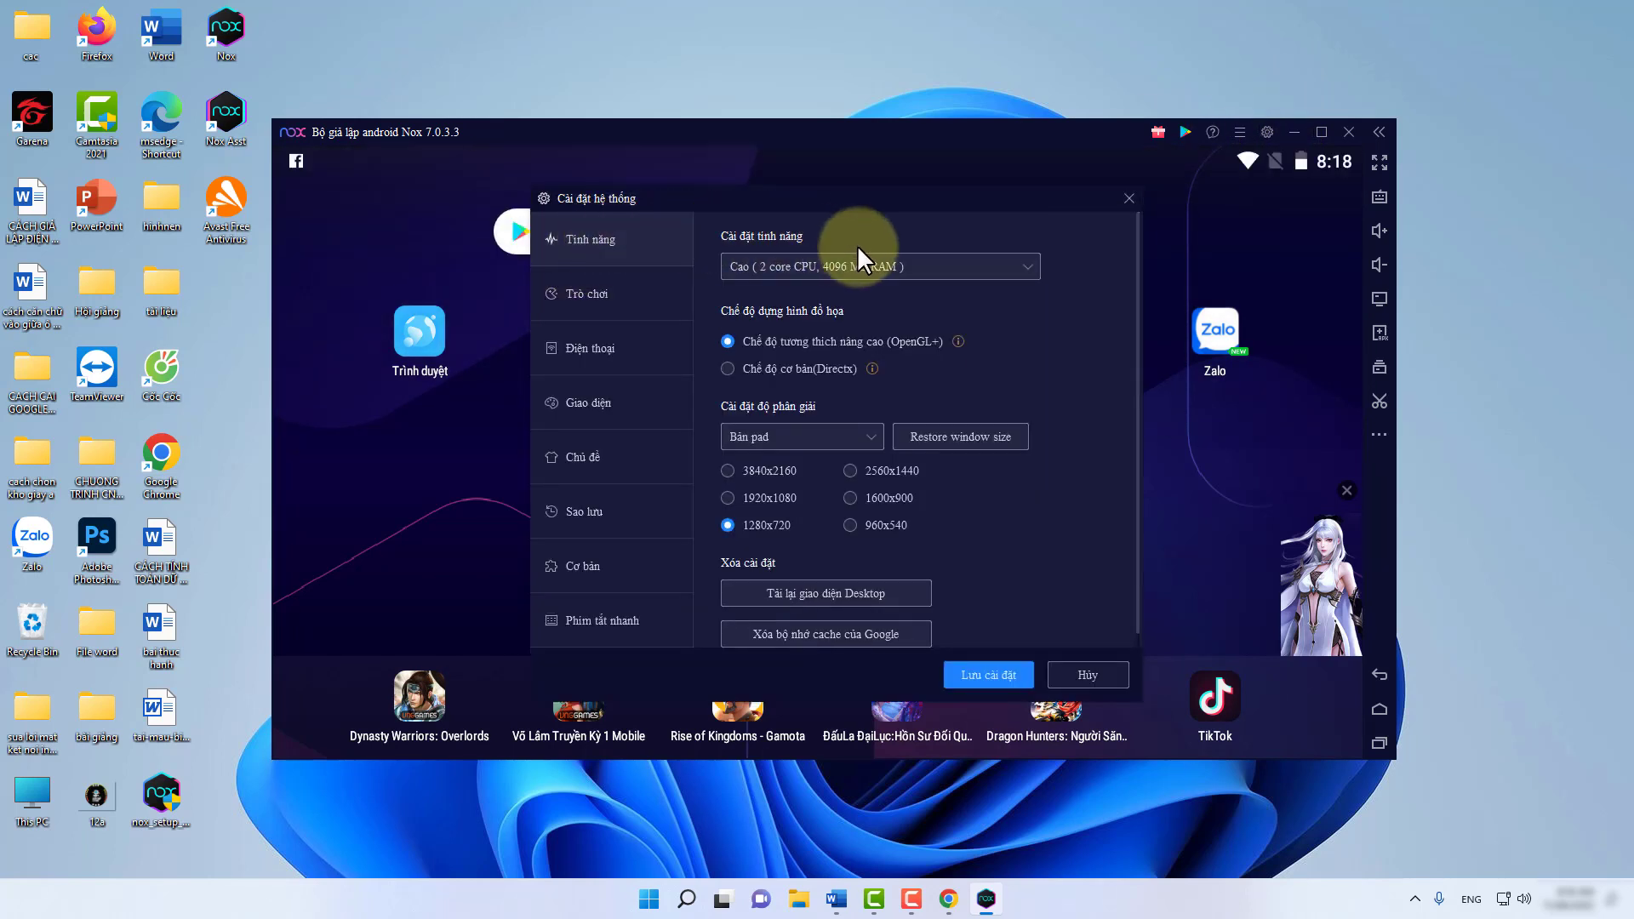
pyautogui.click(829, 266)
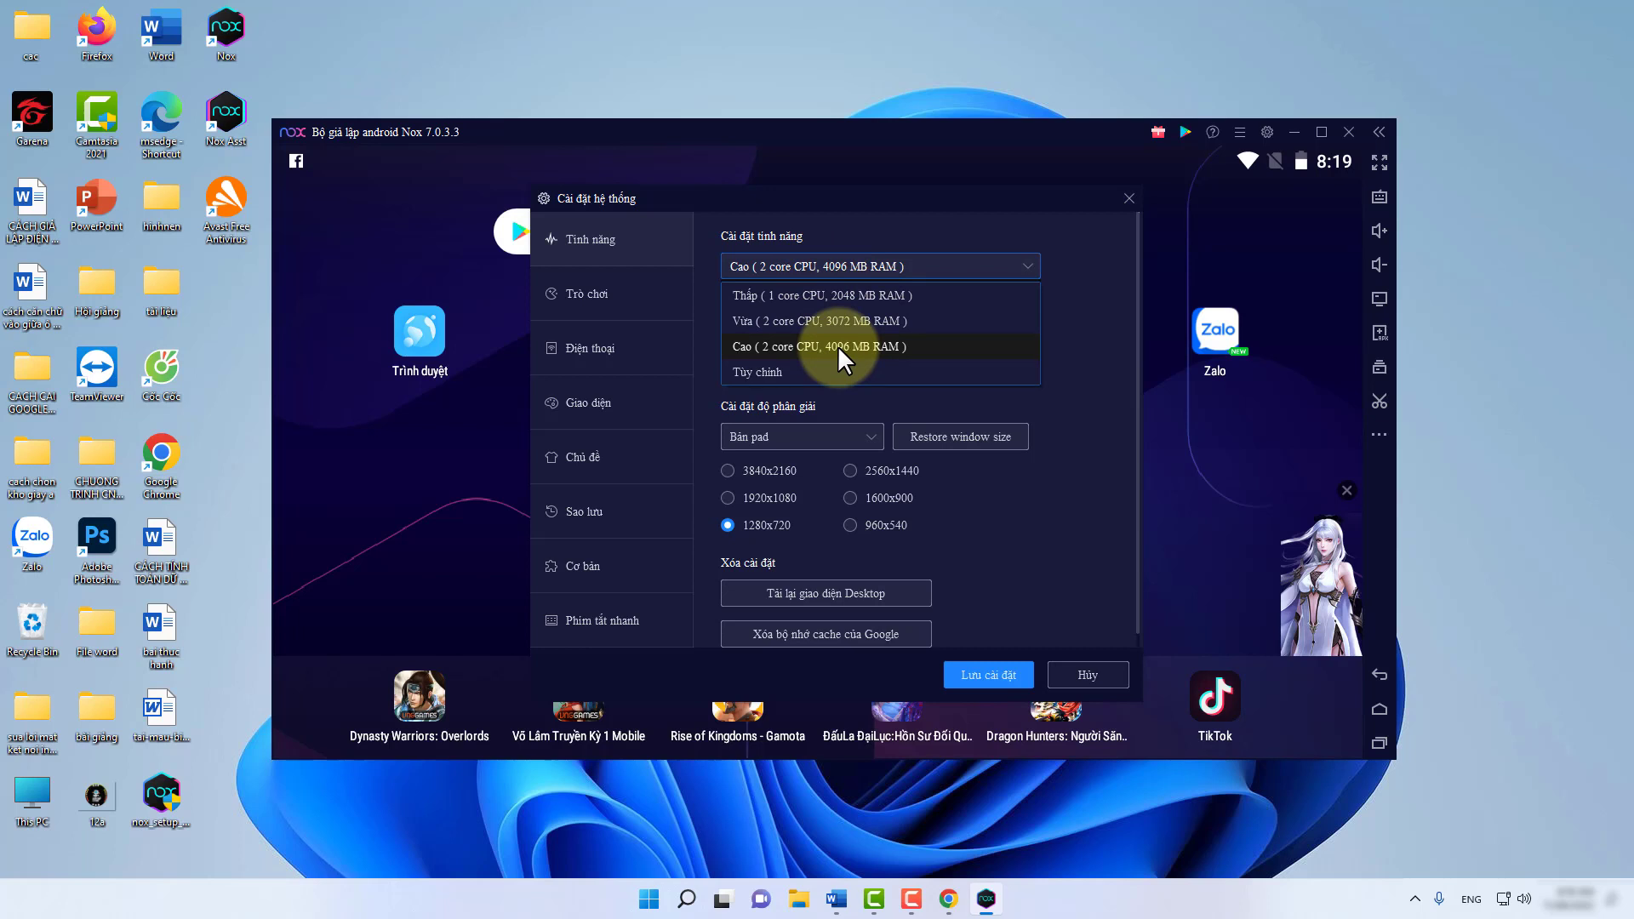
pyautogui.click(845, 199)
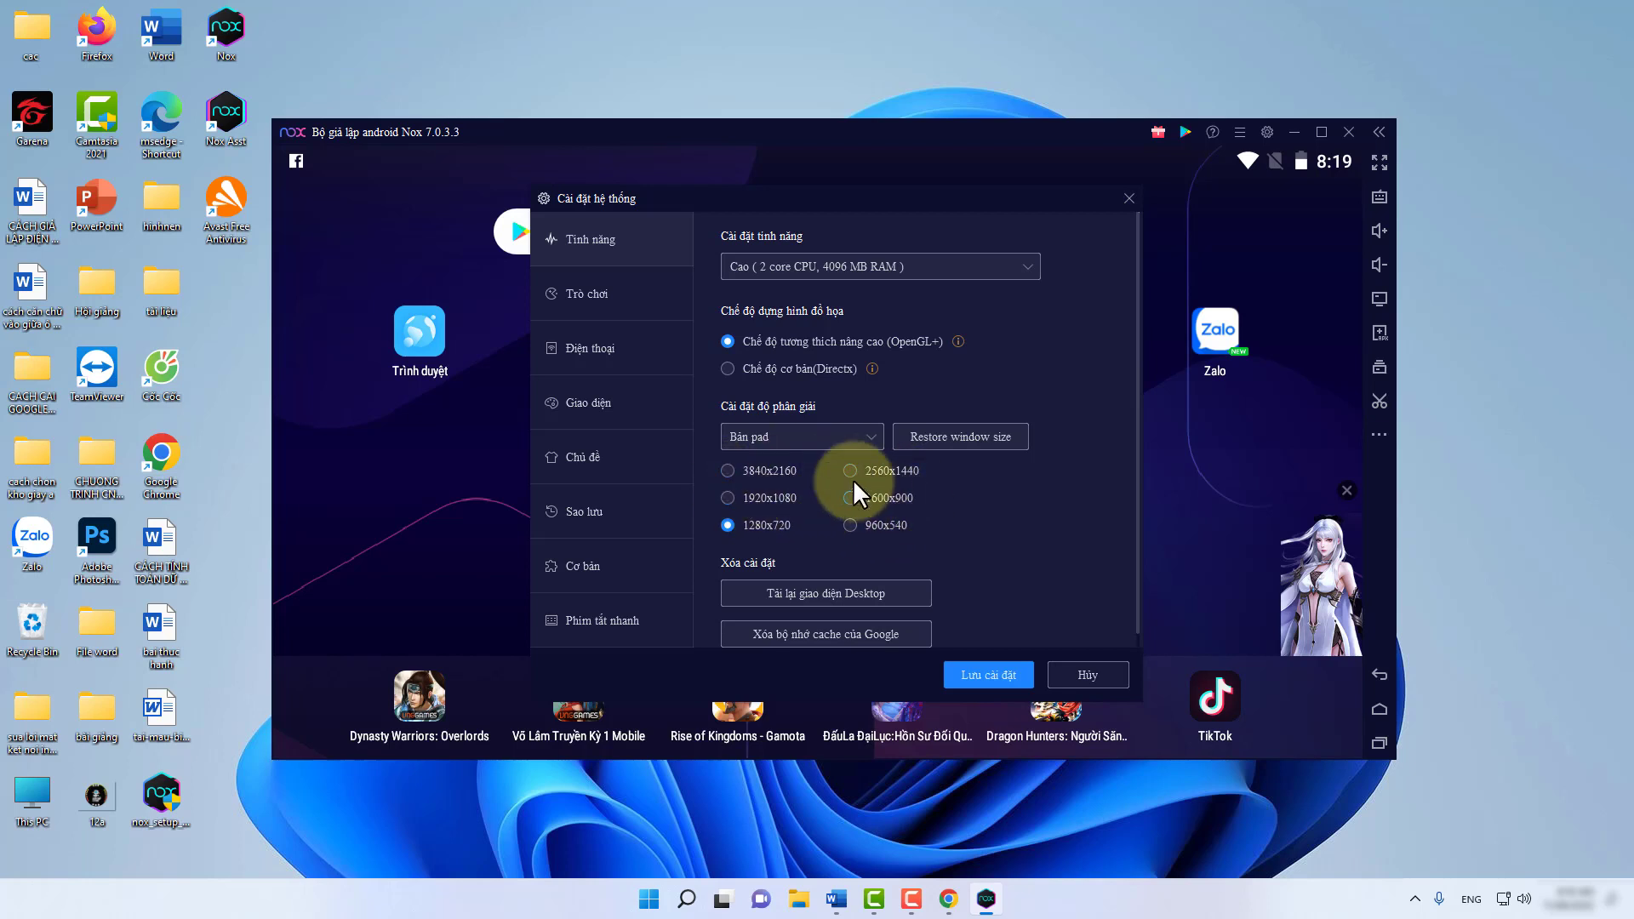
pyautogui.click(780, 435)
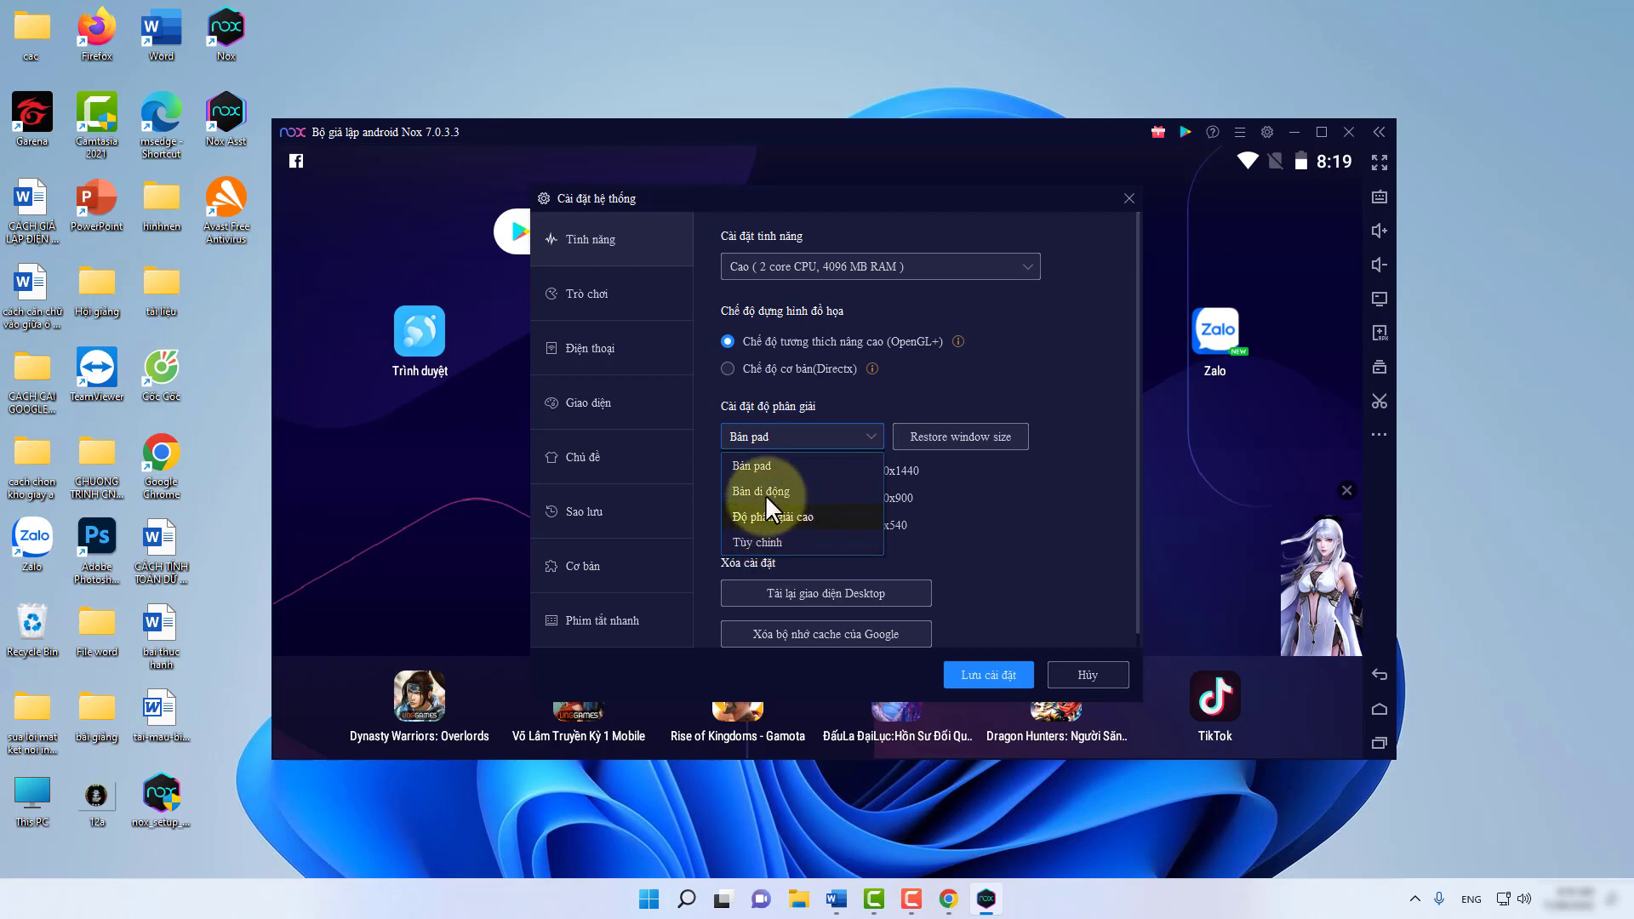
pyautogui.click(1018, 521)
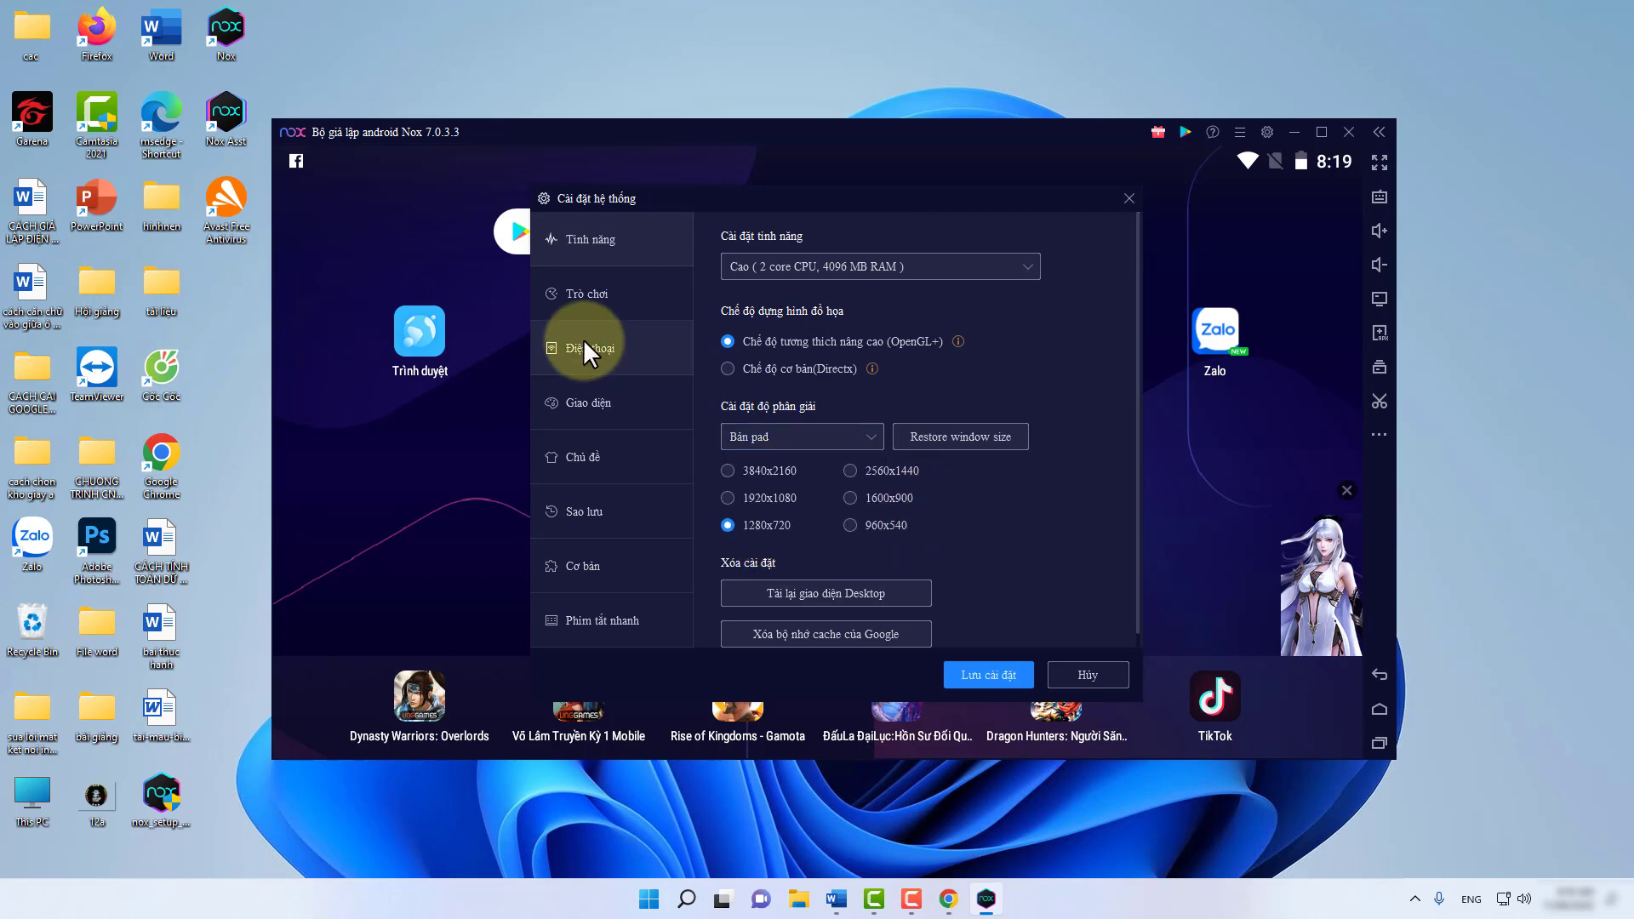
# Browse the game, phone, interface, theme, backup and basic settings, keeping Samsung Galaxy S8+.
pyautogui.click(569, 289)
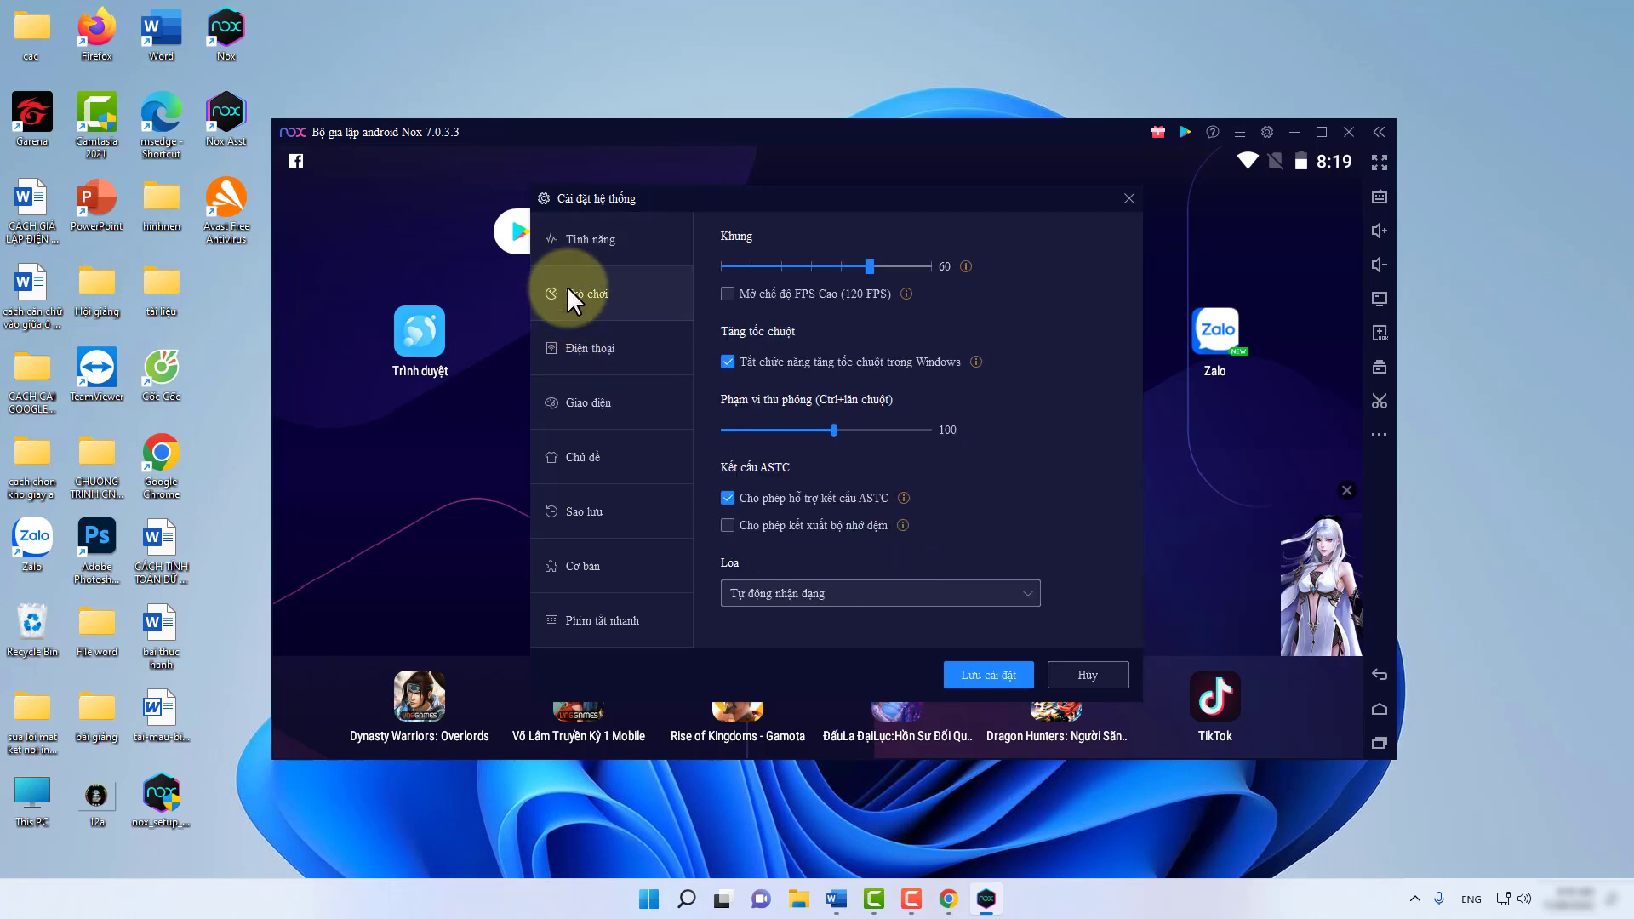
pyautogui.click(596, 342)
pyautogui.click(833, 305)
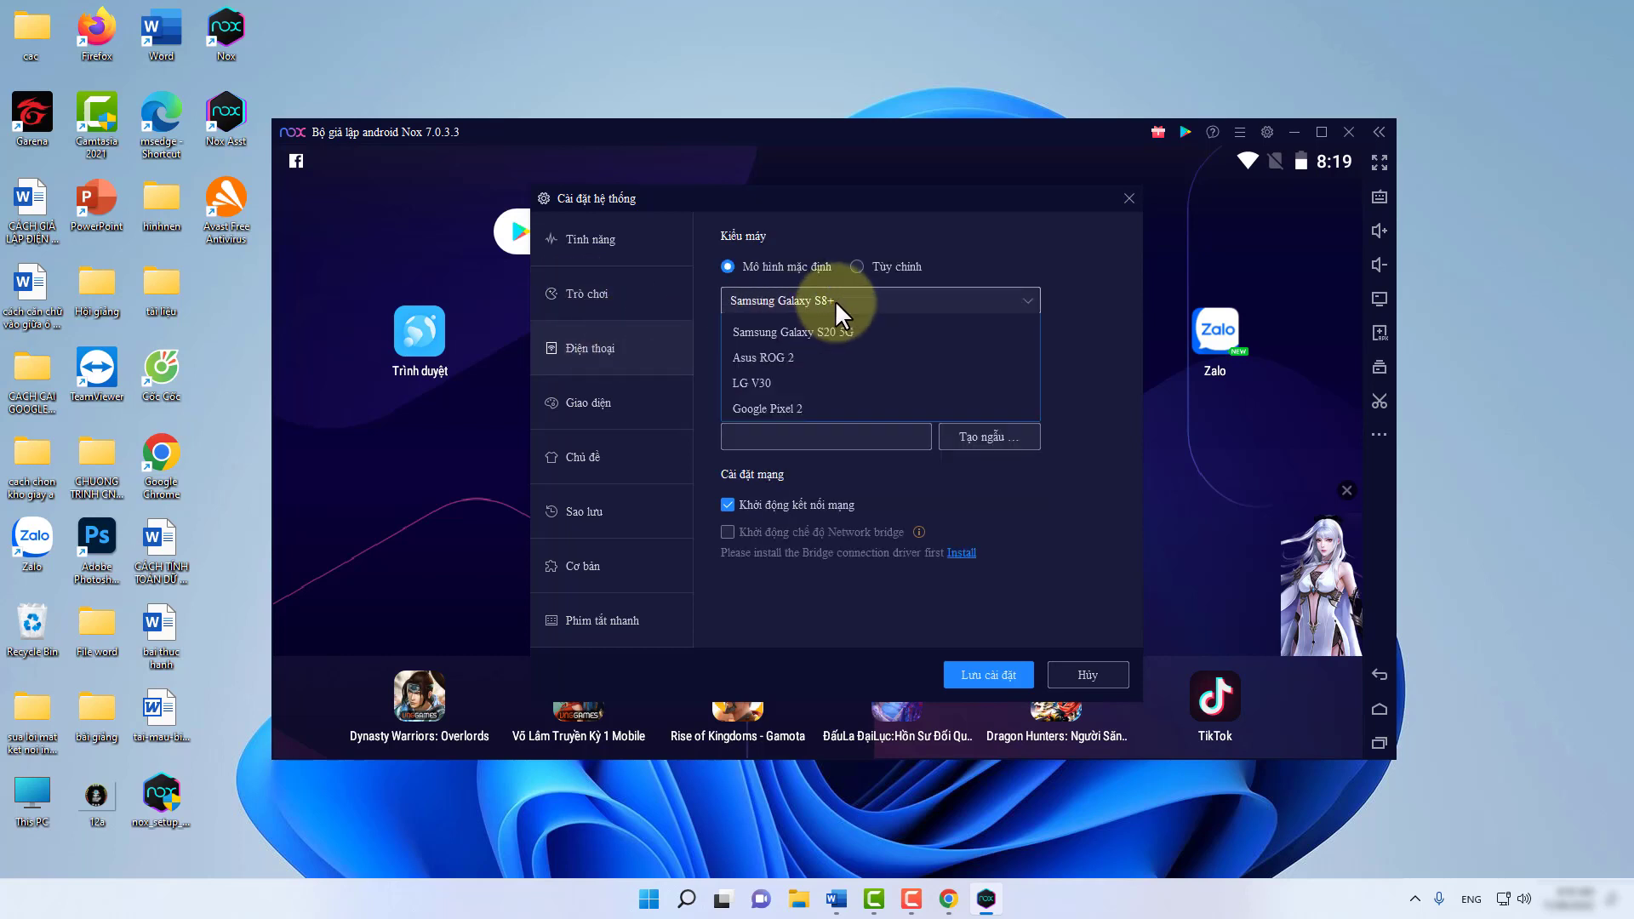
pyautogui.click(834, 302)
pyautogui.click(587, 403)
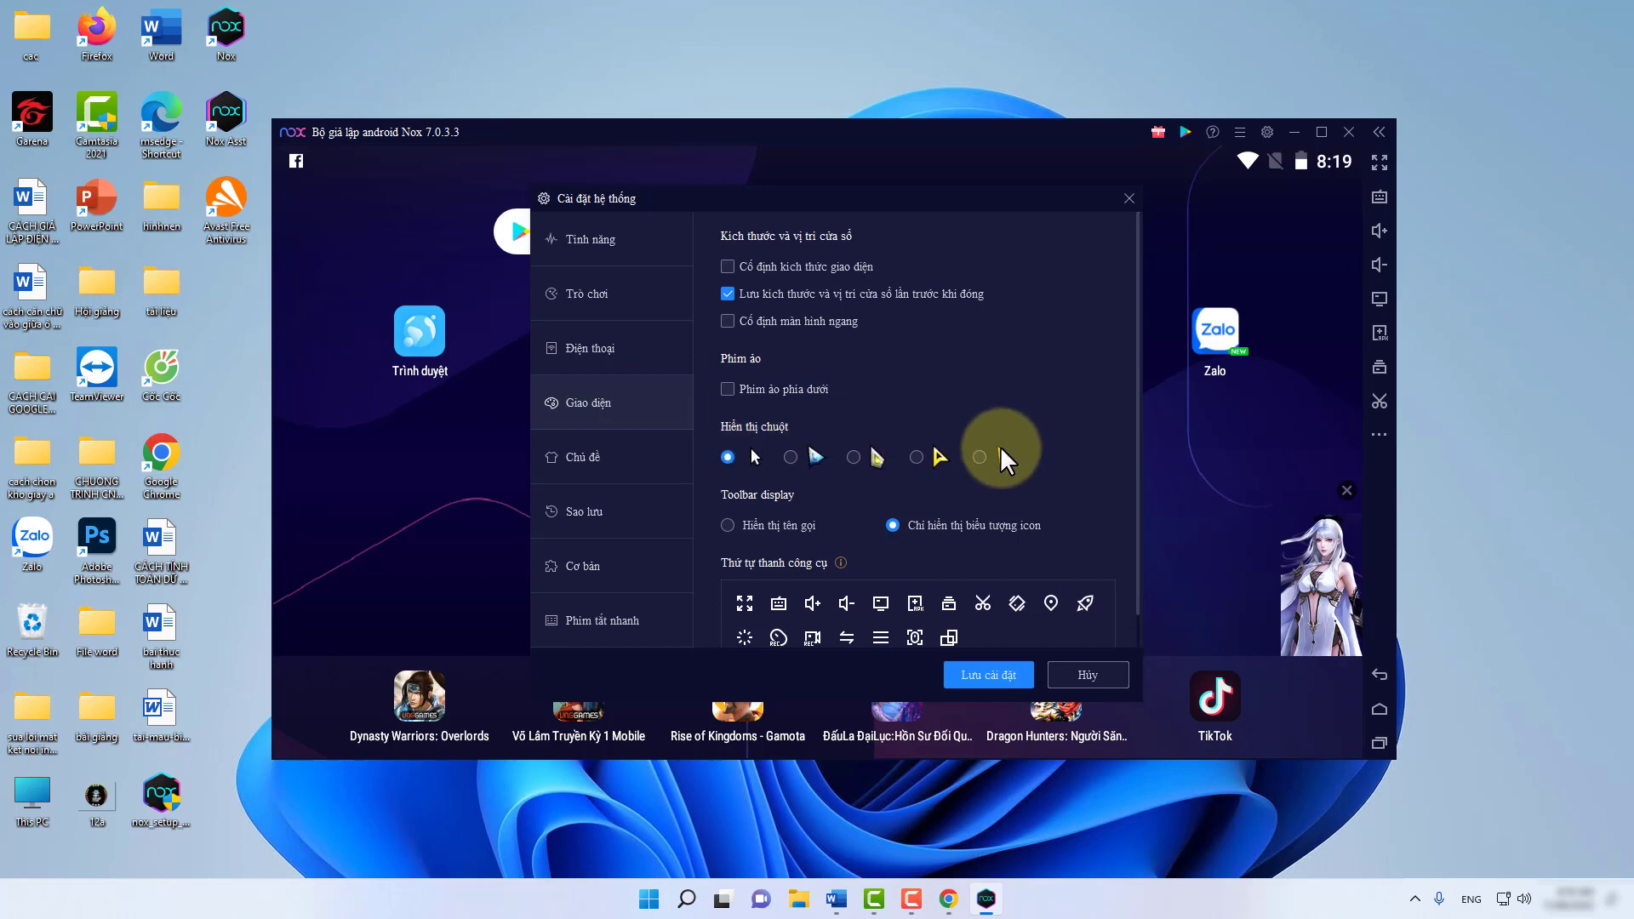
pyautogui.scroll(-1, 871, 438)
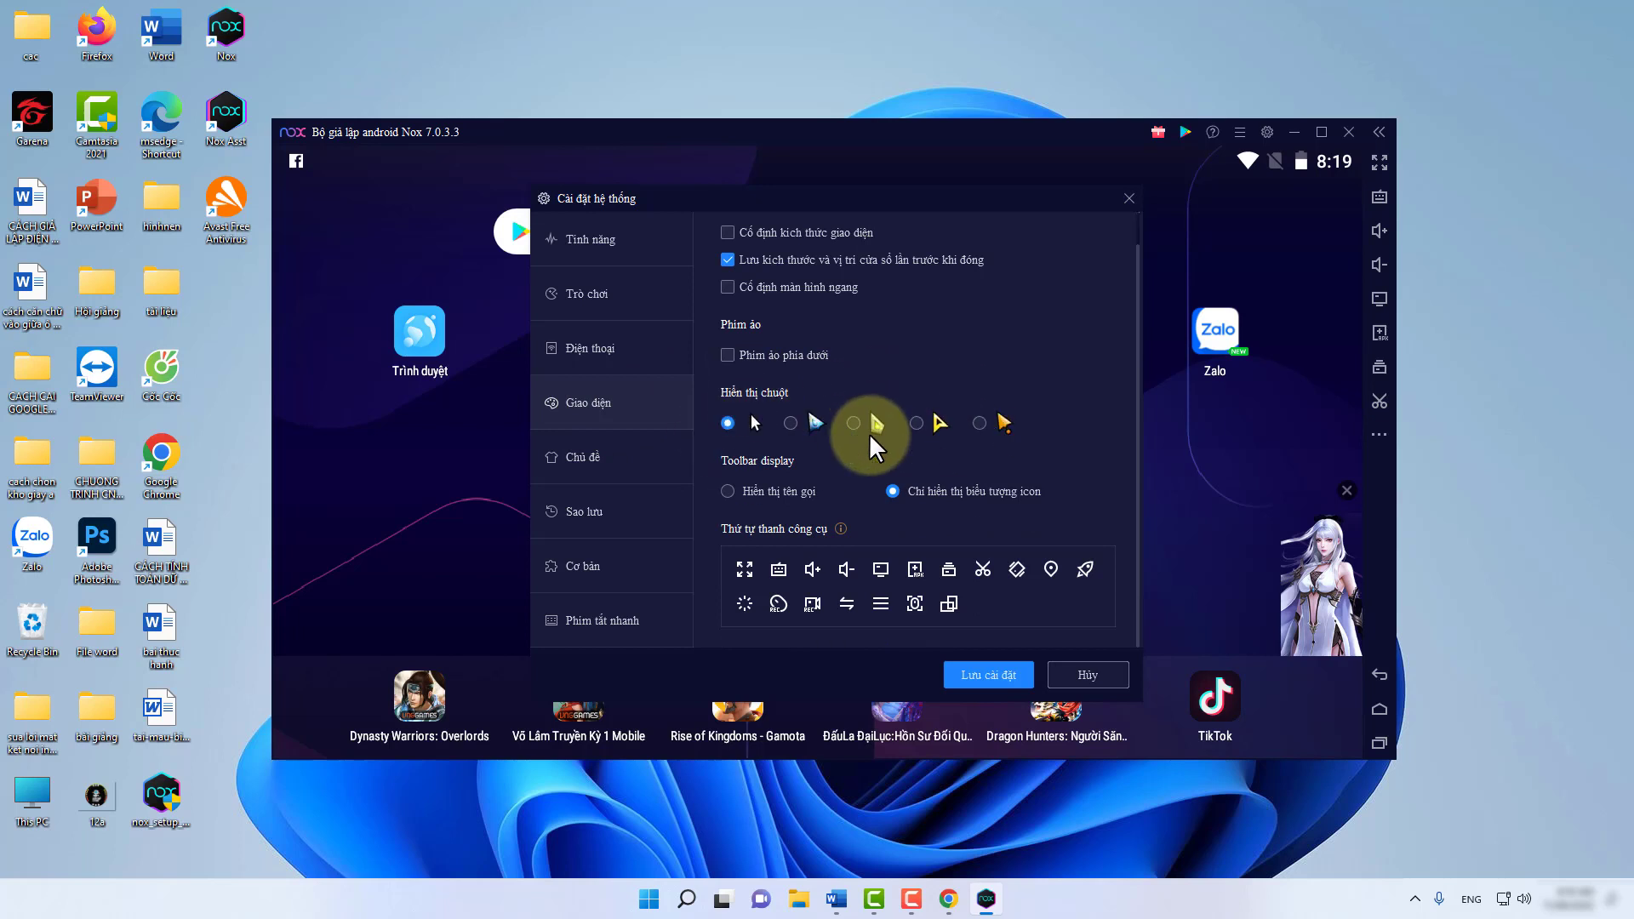
pyautogui.click(607, 458)
pyautogui.click(600, 508)
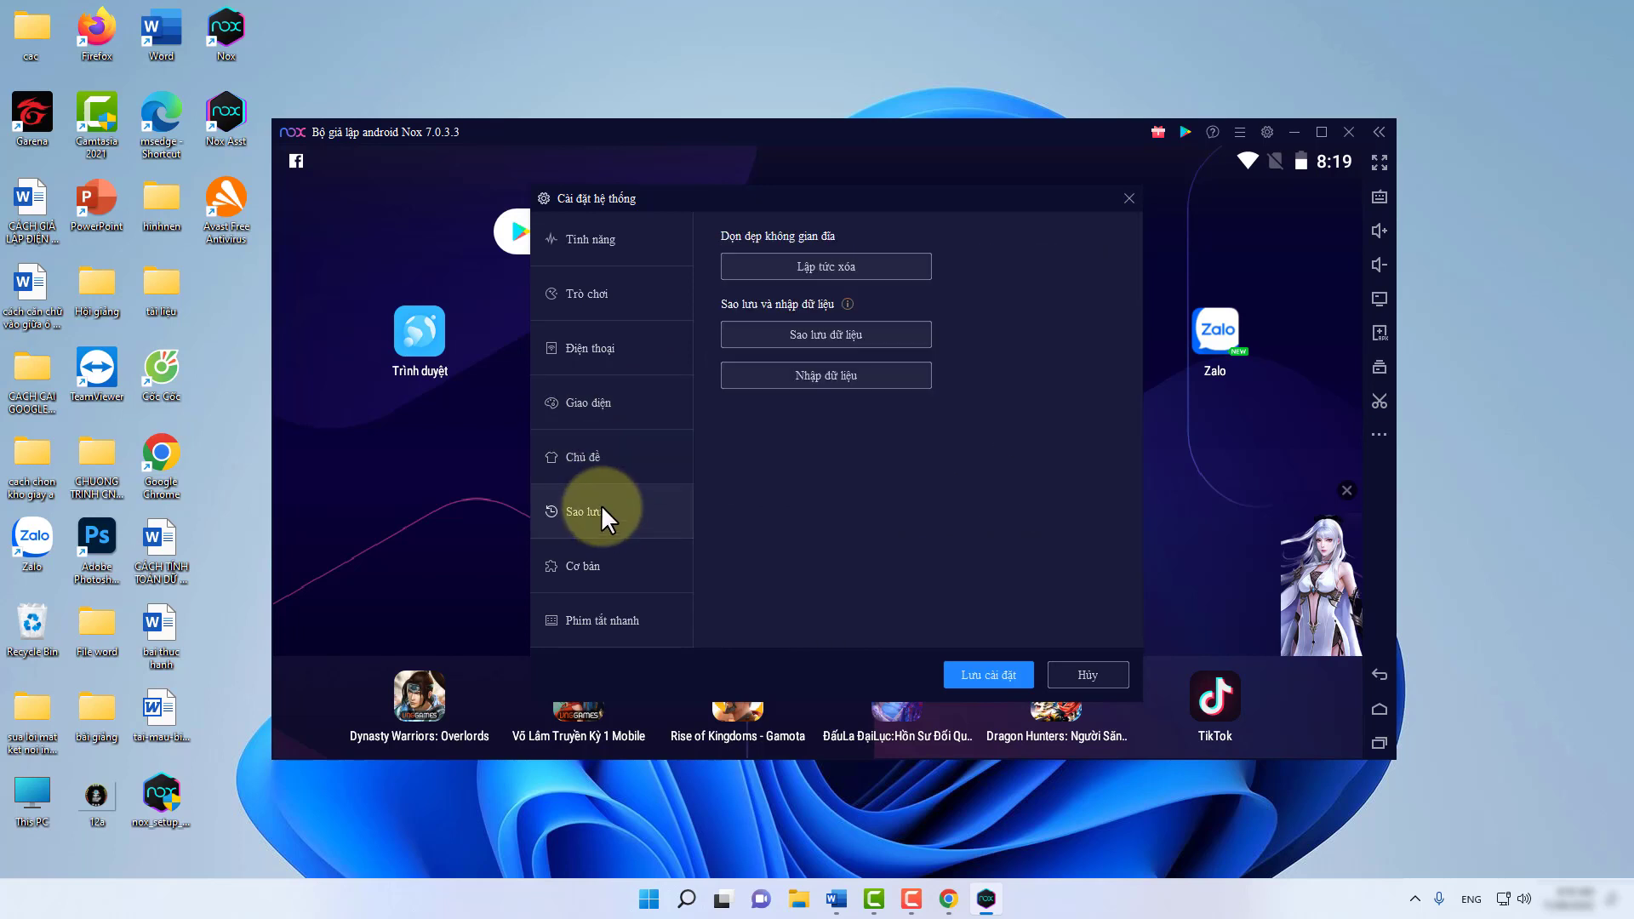
pyautogui.click(594, 557)
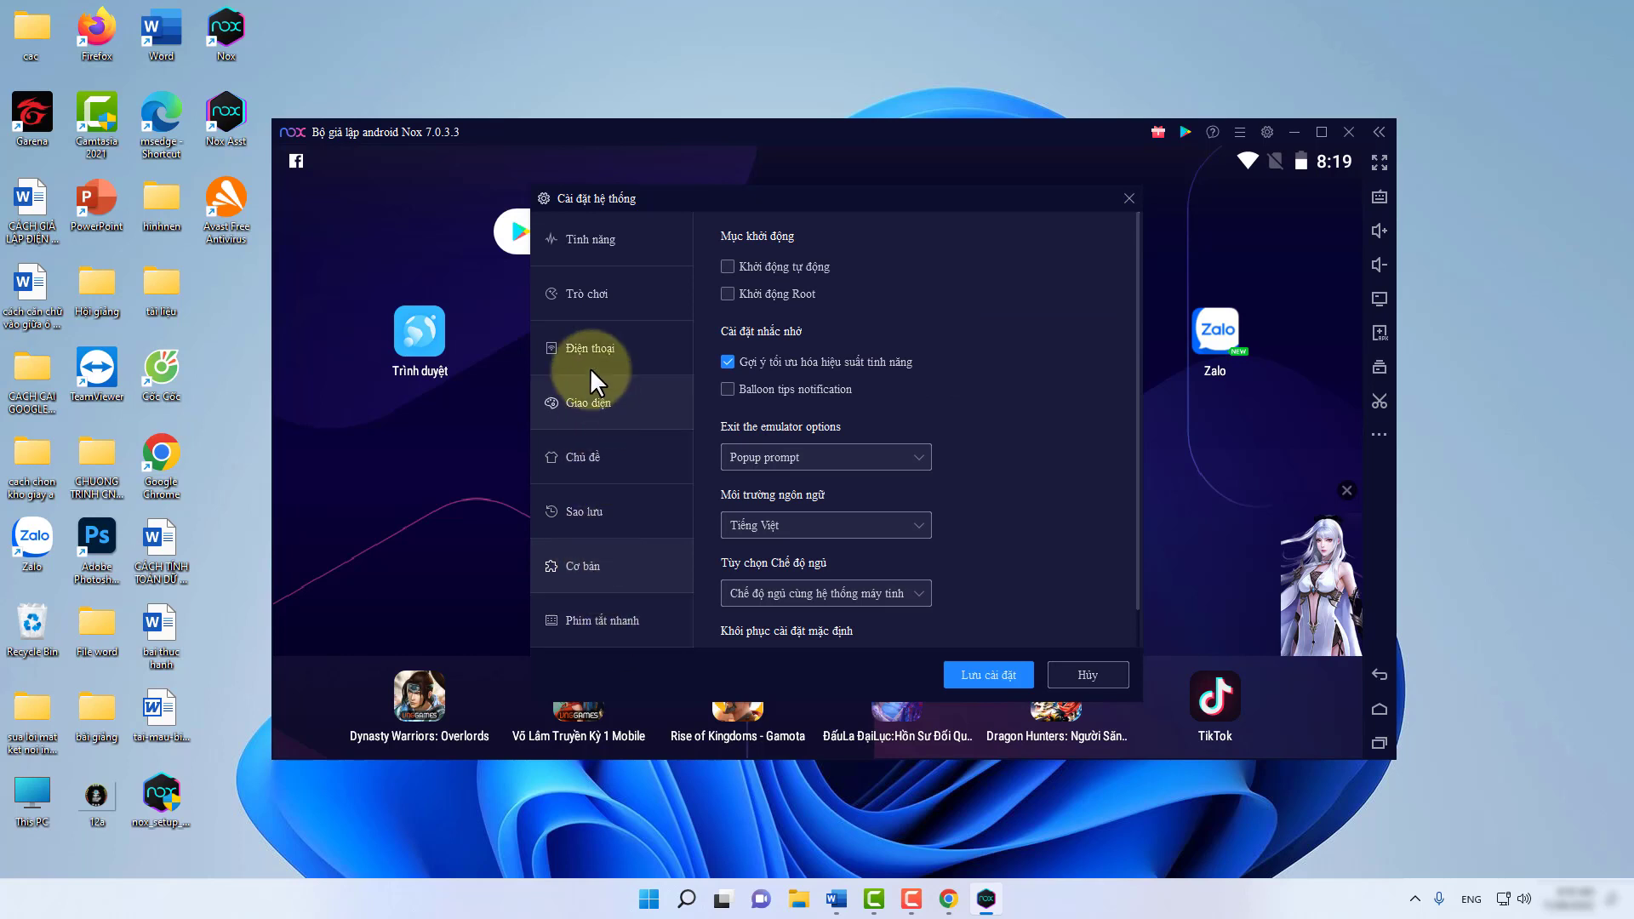
# Return to the Tính năng tab, close system settings, and close the emulator window.
pyautogui.click(584, 234)
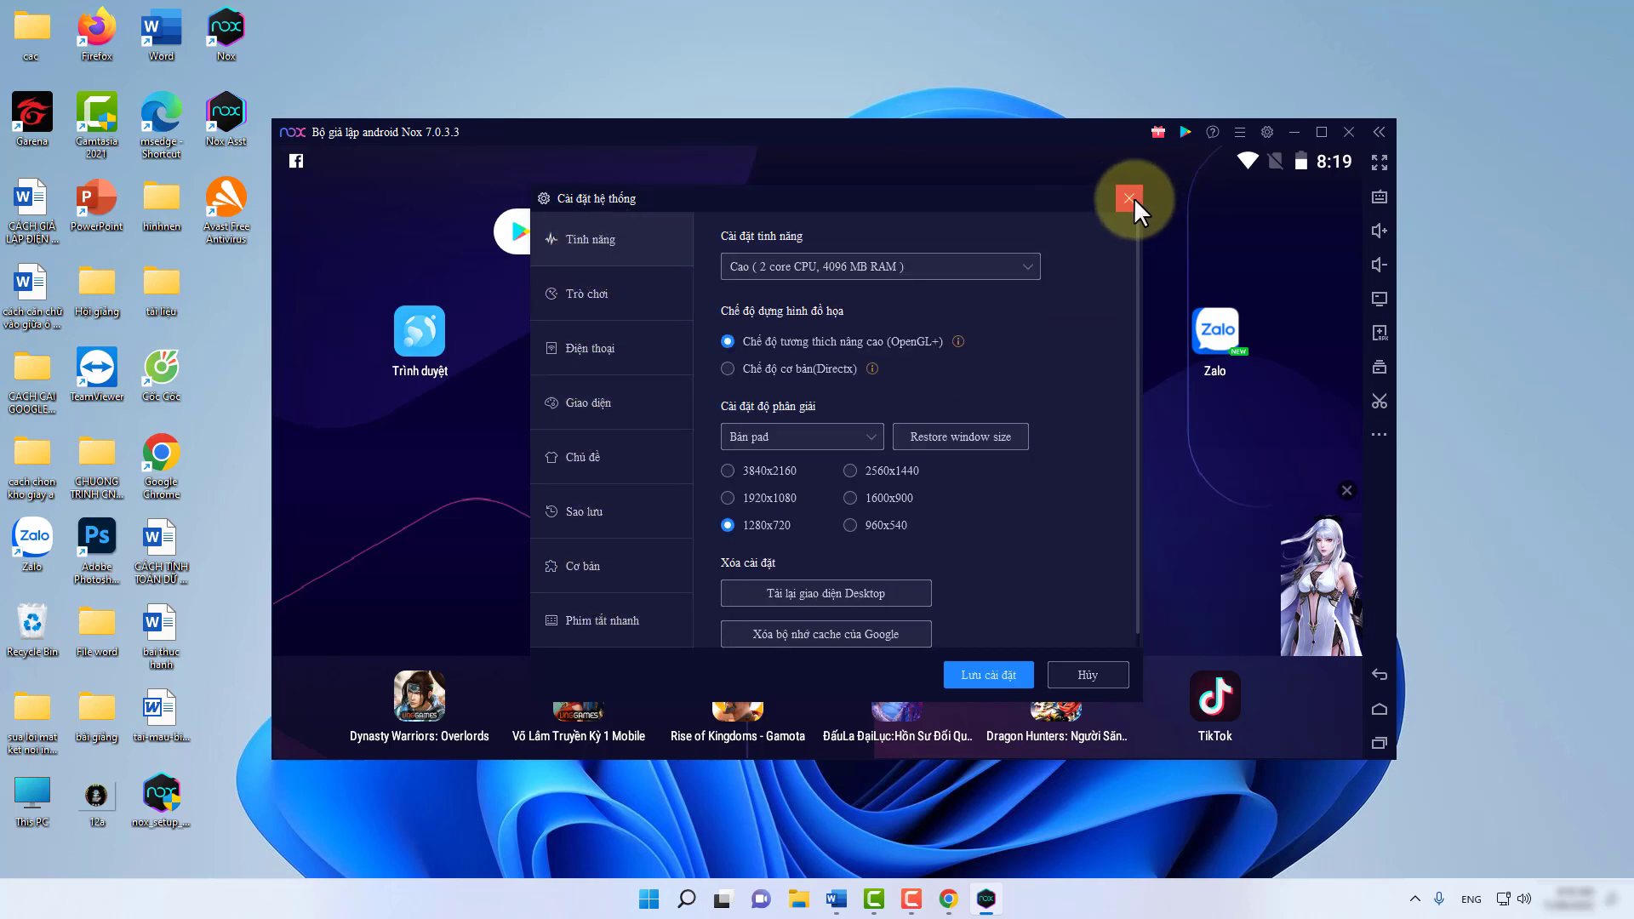
pyautogui.click(1129, 199)
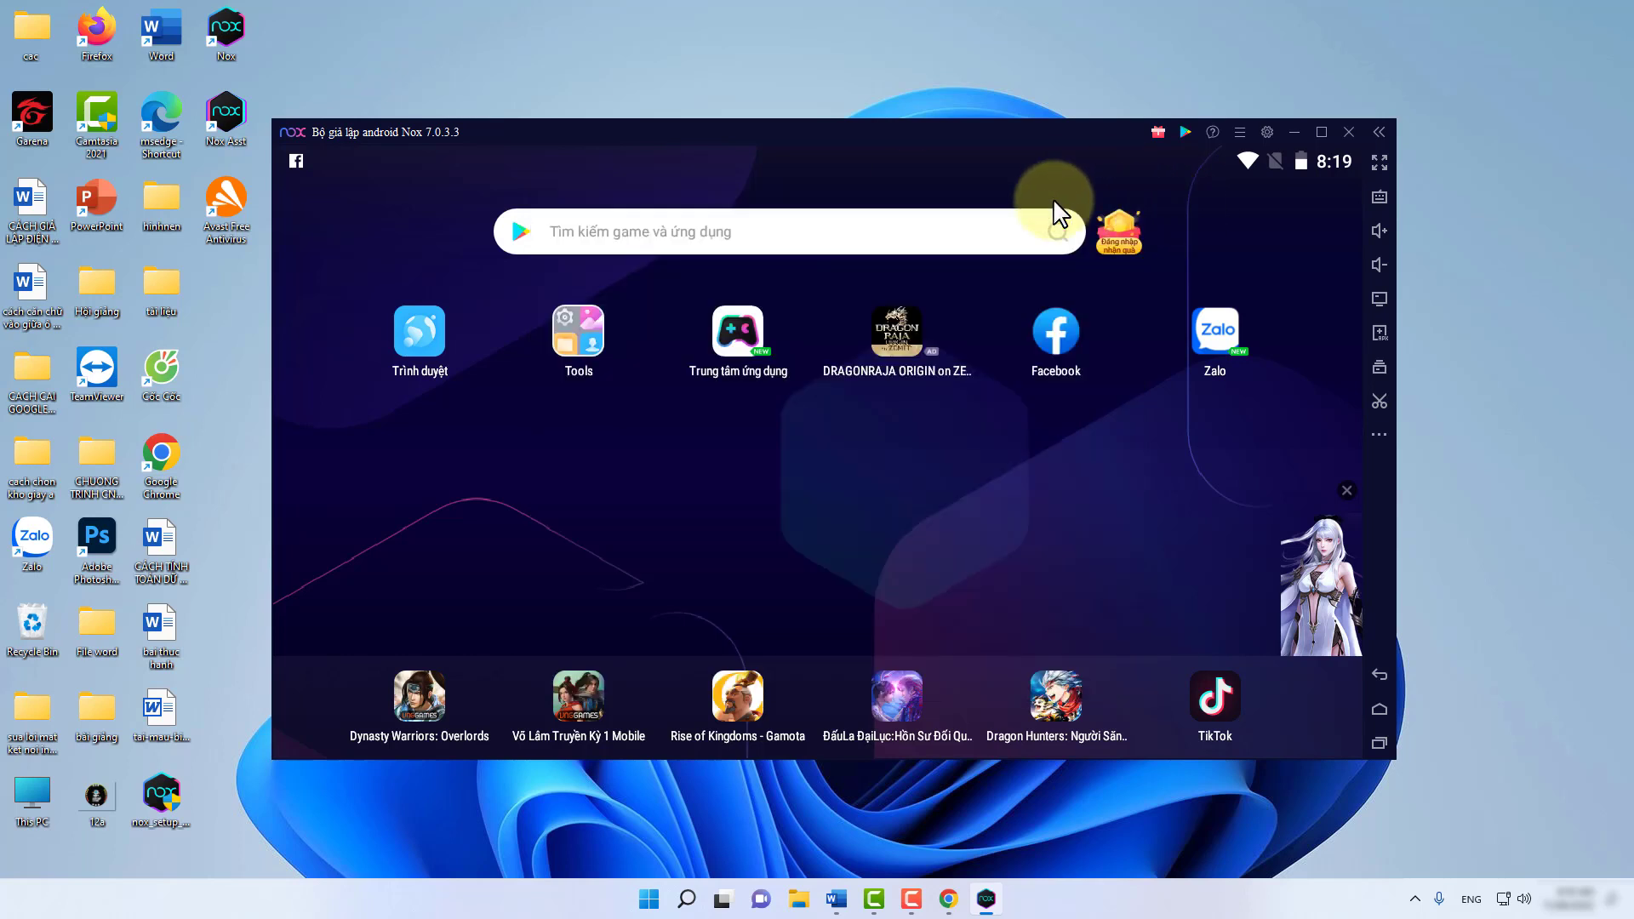
pyautogui.click(1349, 133)
# Confirm the Nhắc nhở prompt, launch Avast, minimize Nox's loading window, and open Windows search.
pyautogui.click(998, 477)
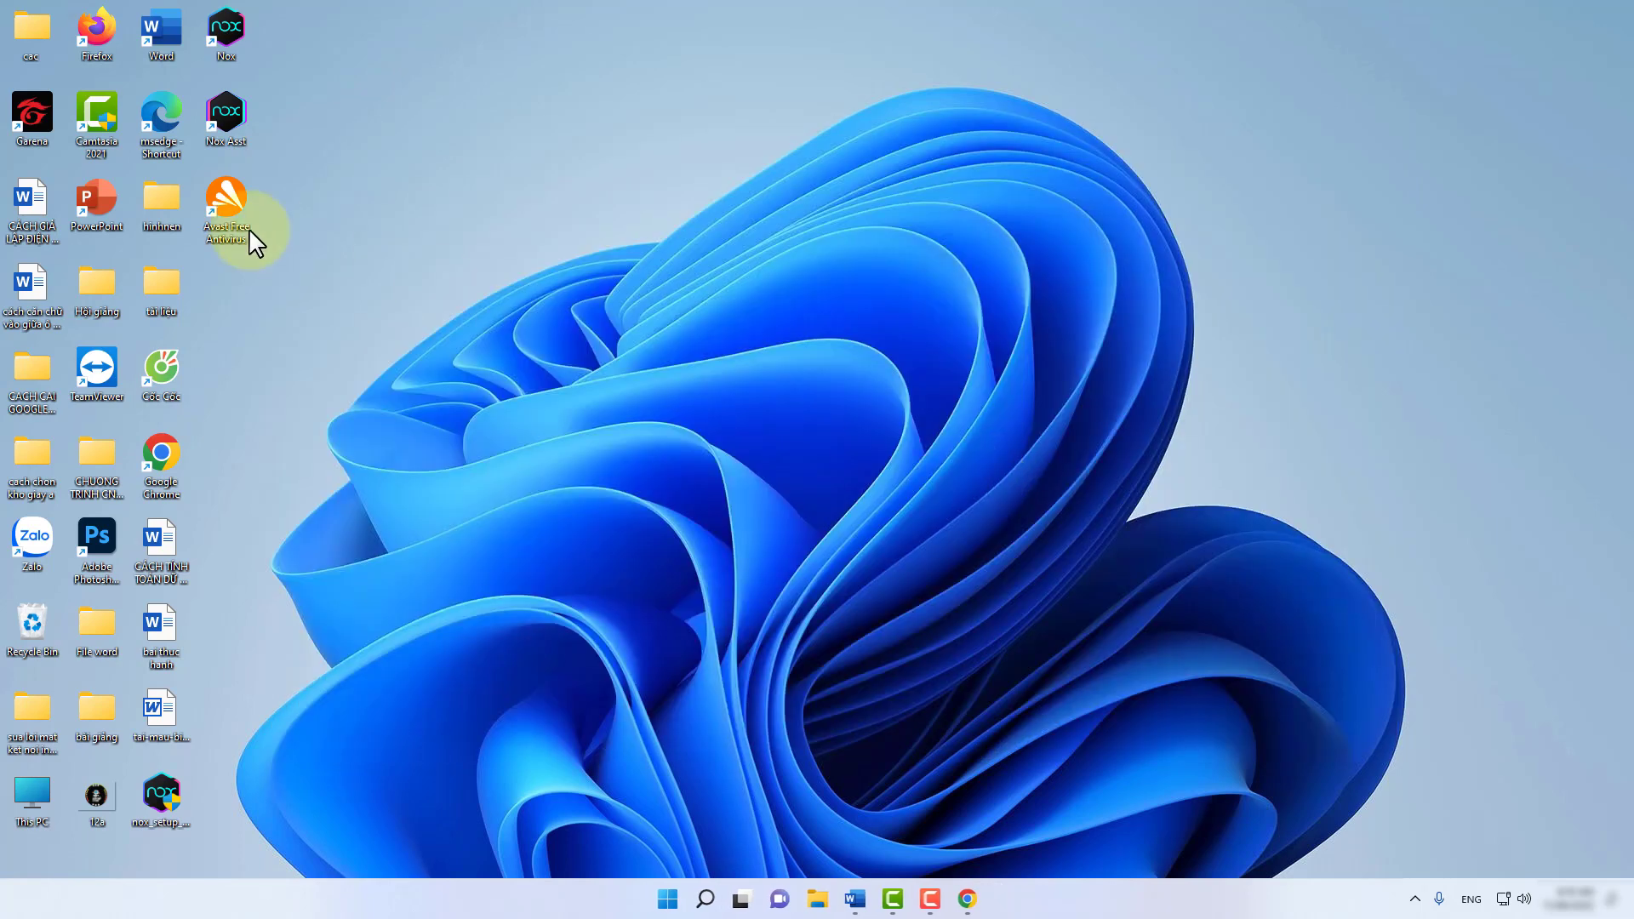
pyautogui.doubleClick(219, 200)
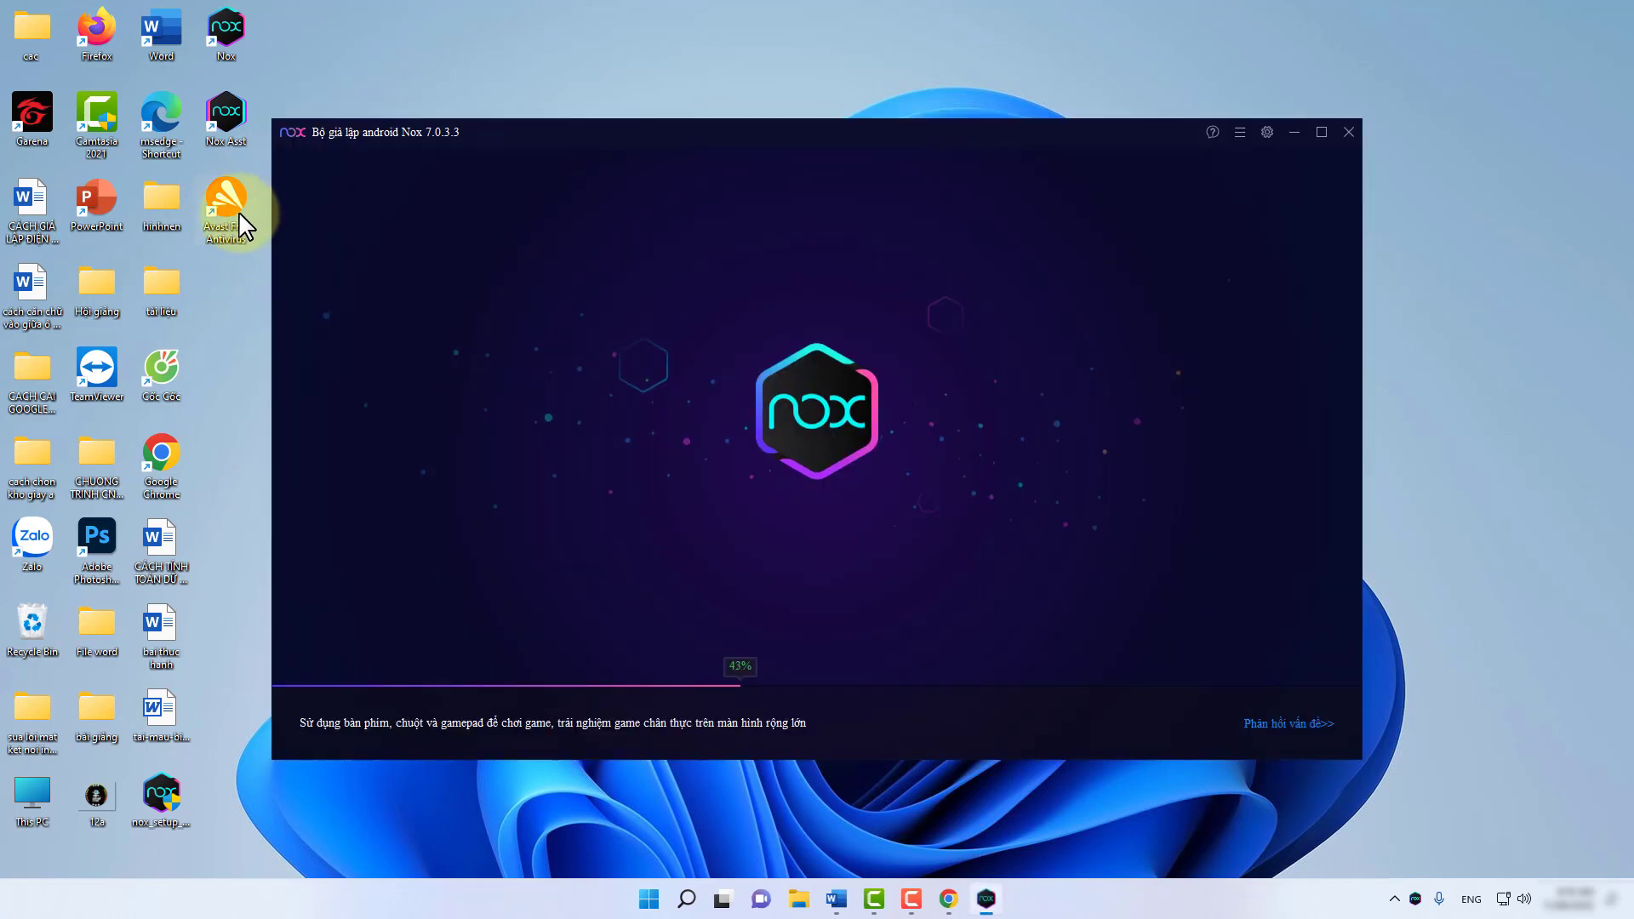
pyautogui.click(1292, 132)
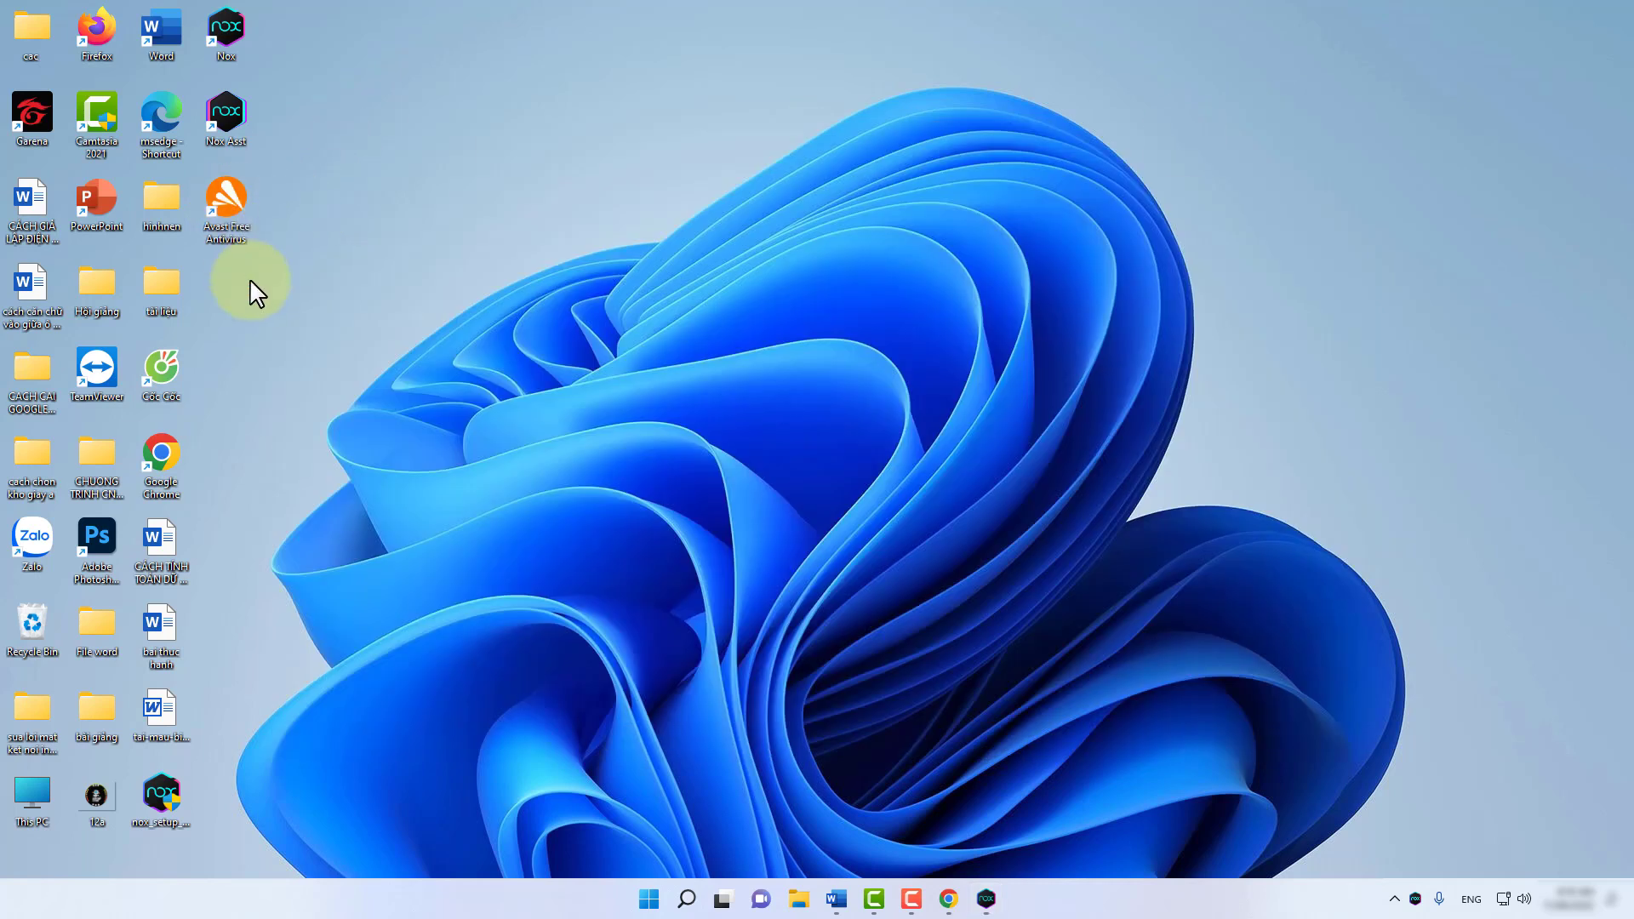
pyautogui.click(688, 898)
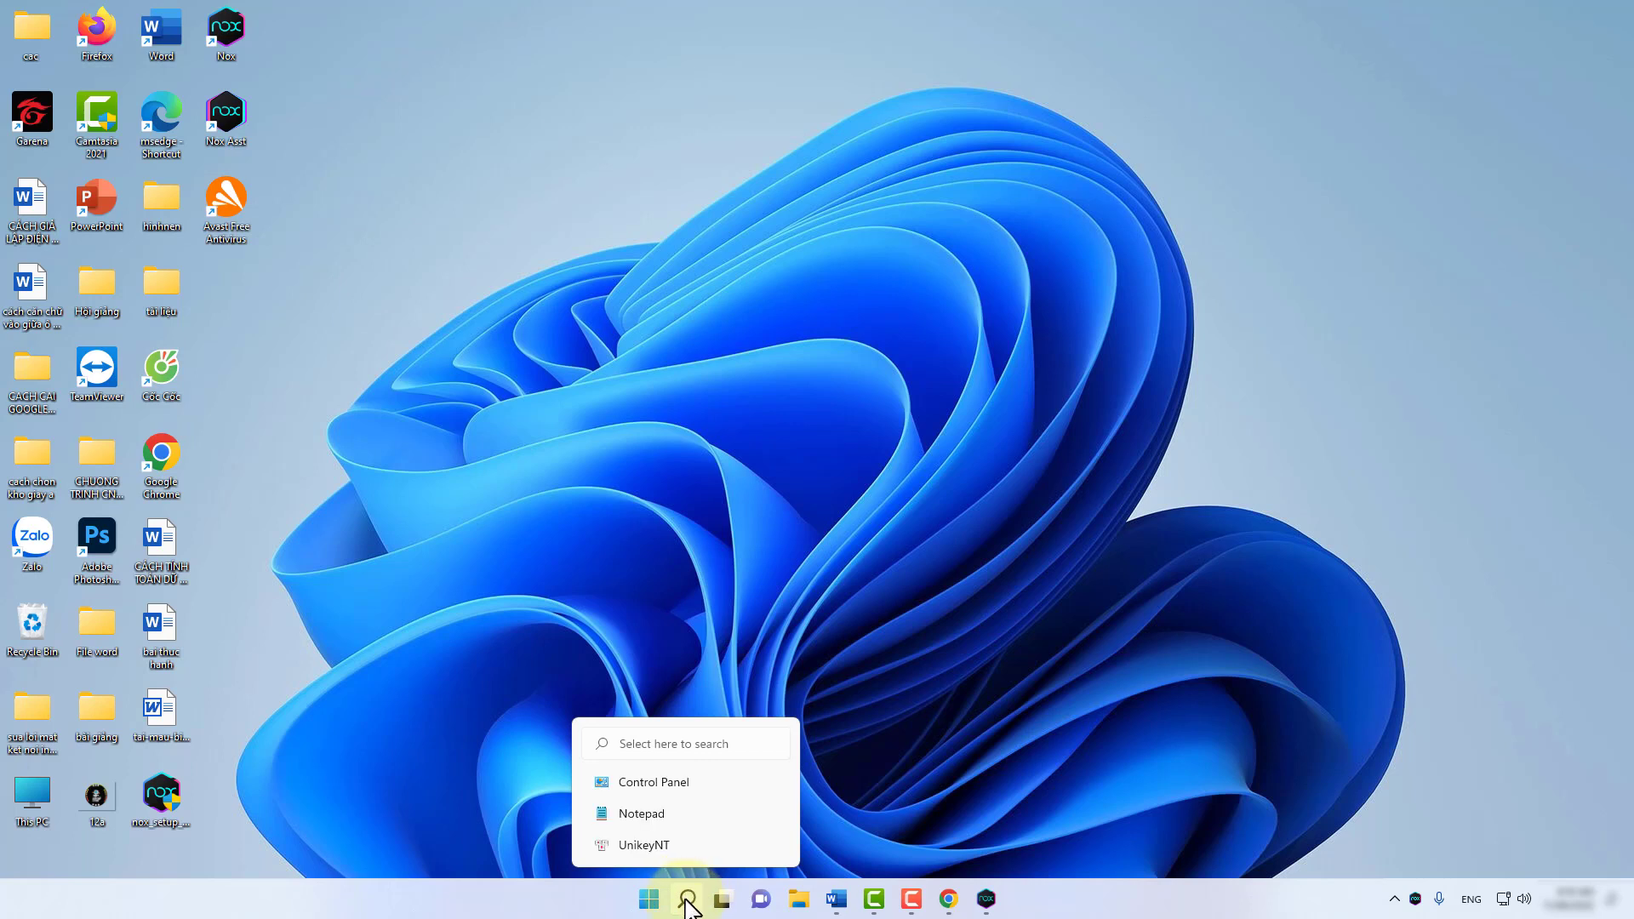
# Search Windows for 'control' and launch Control Panel from the best match.
pyautogui.click(516, 898)
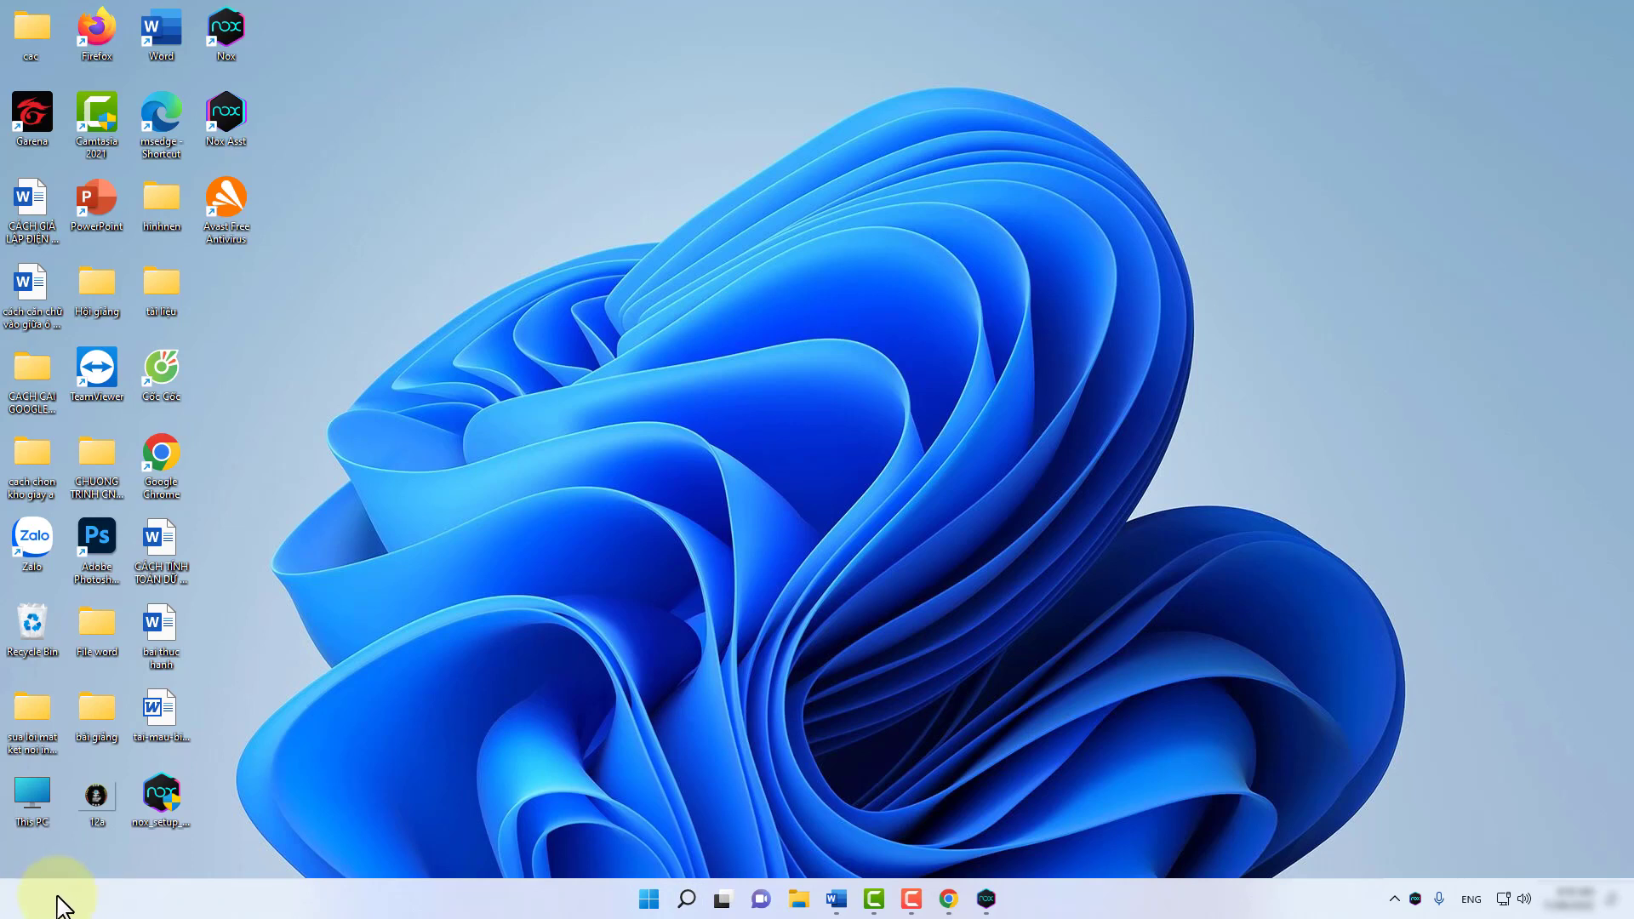
pyautogui.click(687, 899)
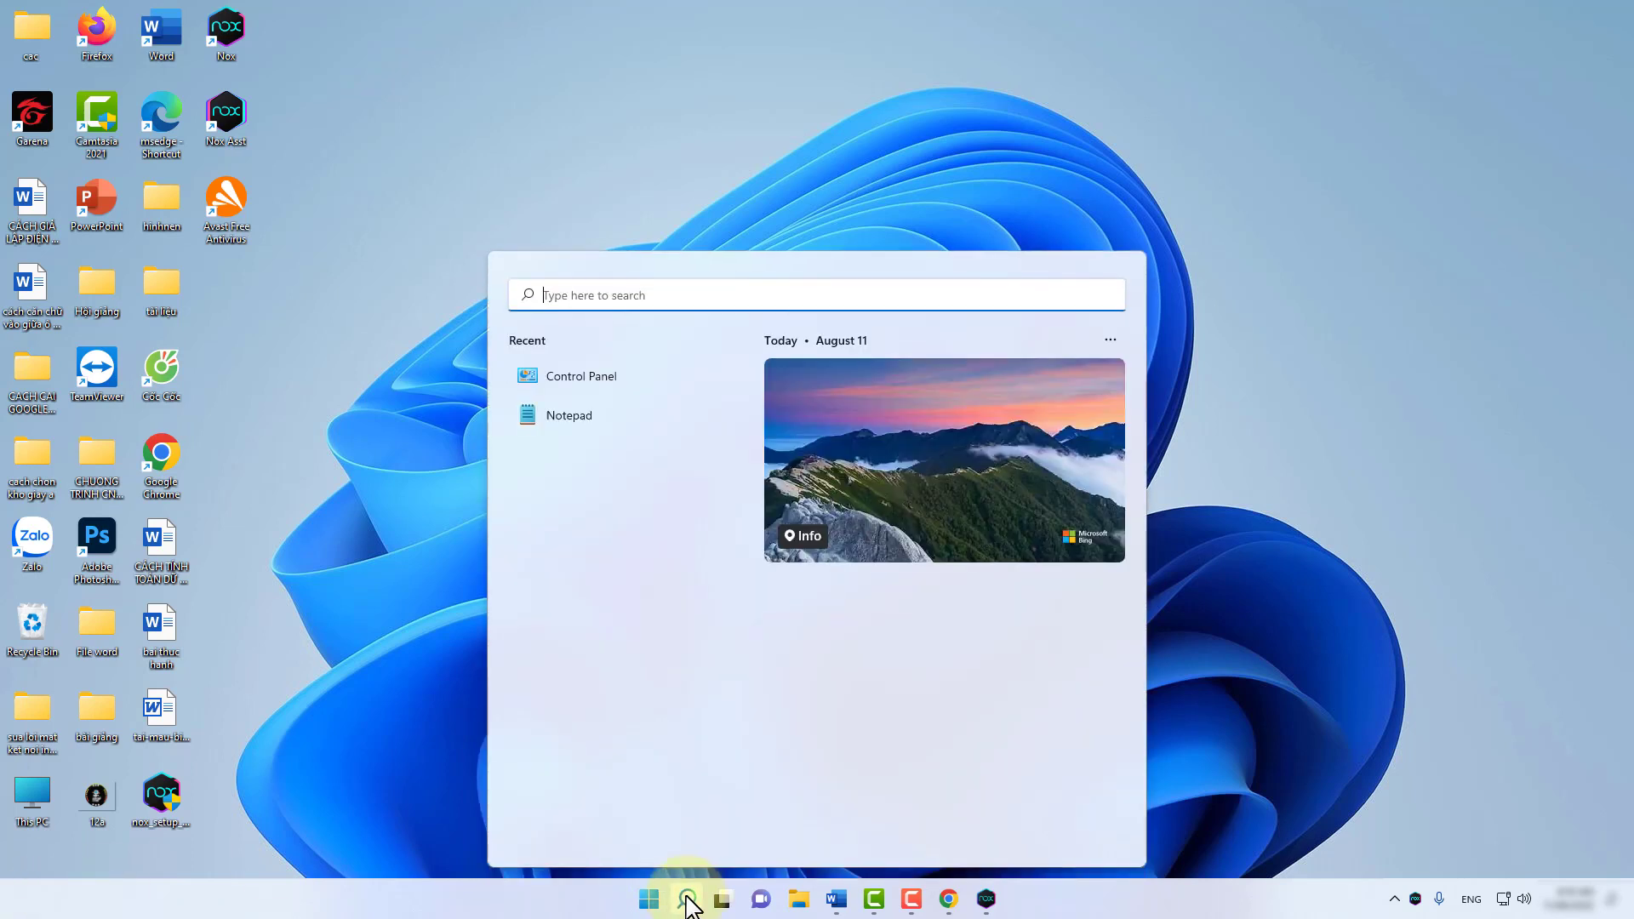
pyautogui.write('control')
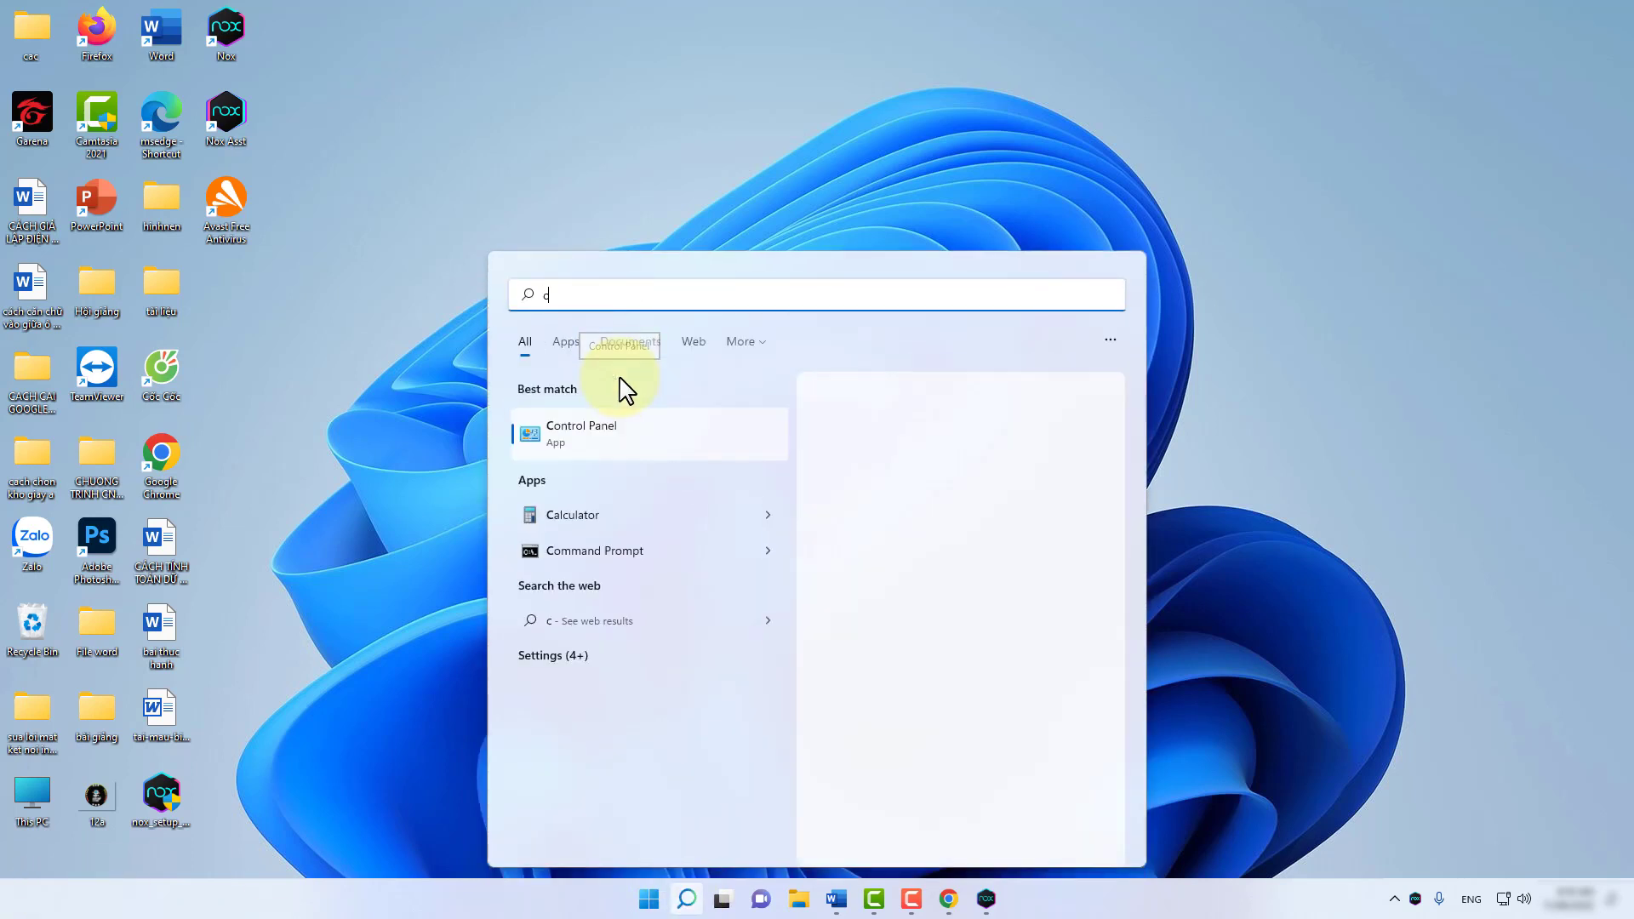
pyautogui.click(620, 426)
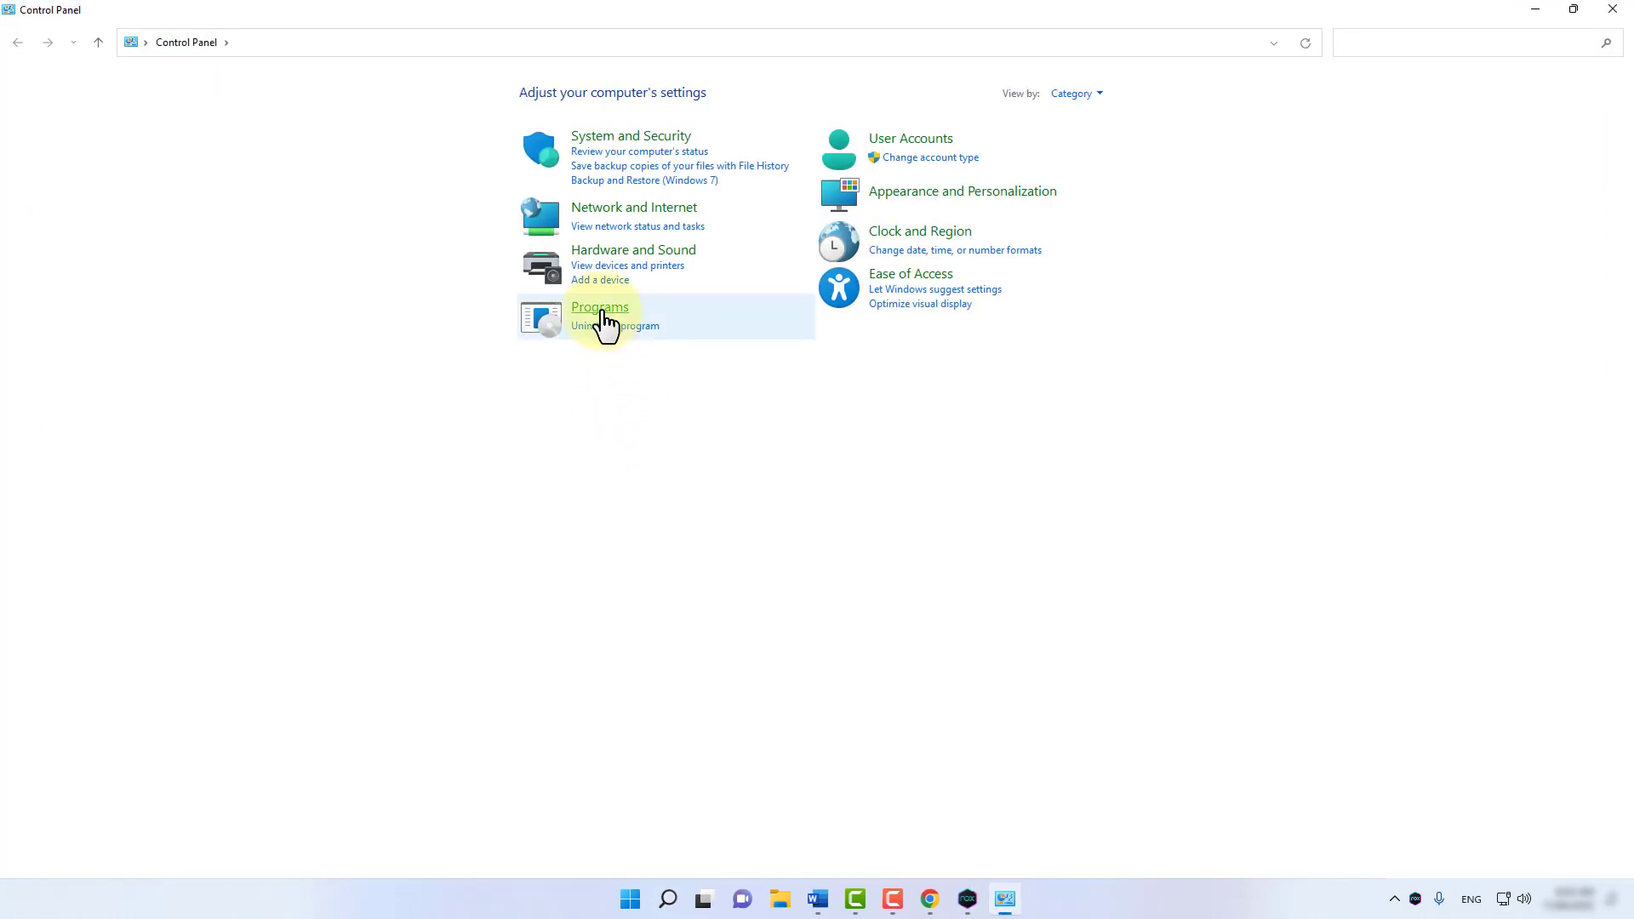
# Reach Programs and Features through Programs in Control Panel's Category view.
pyautogui.click(603, 315)
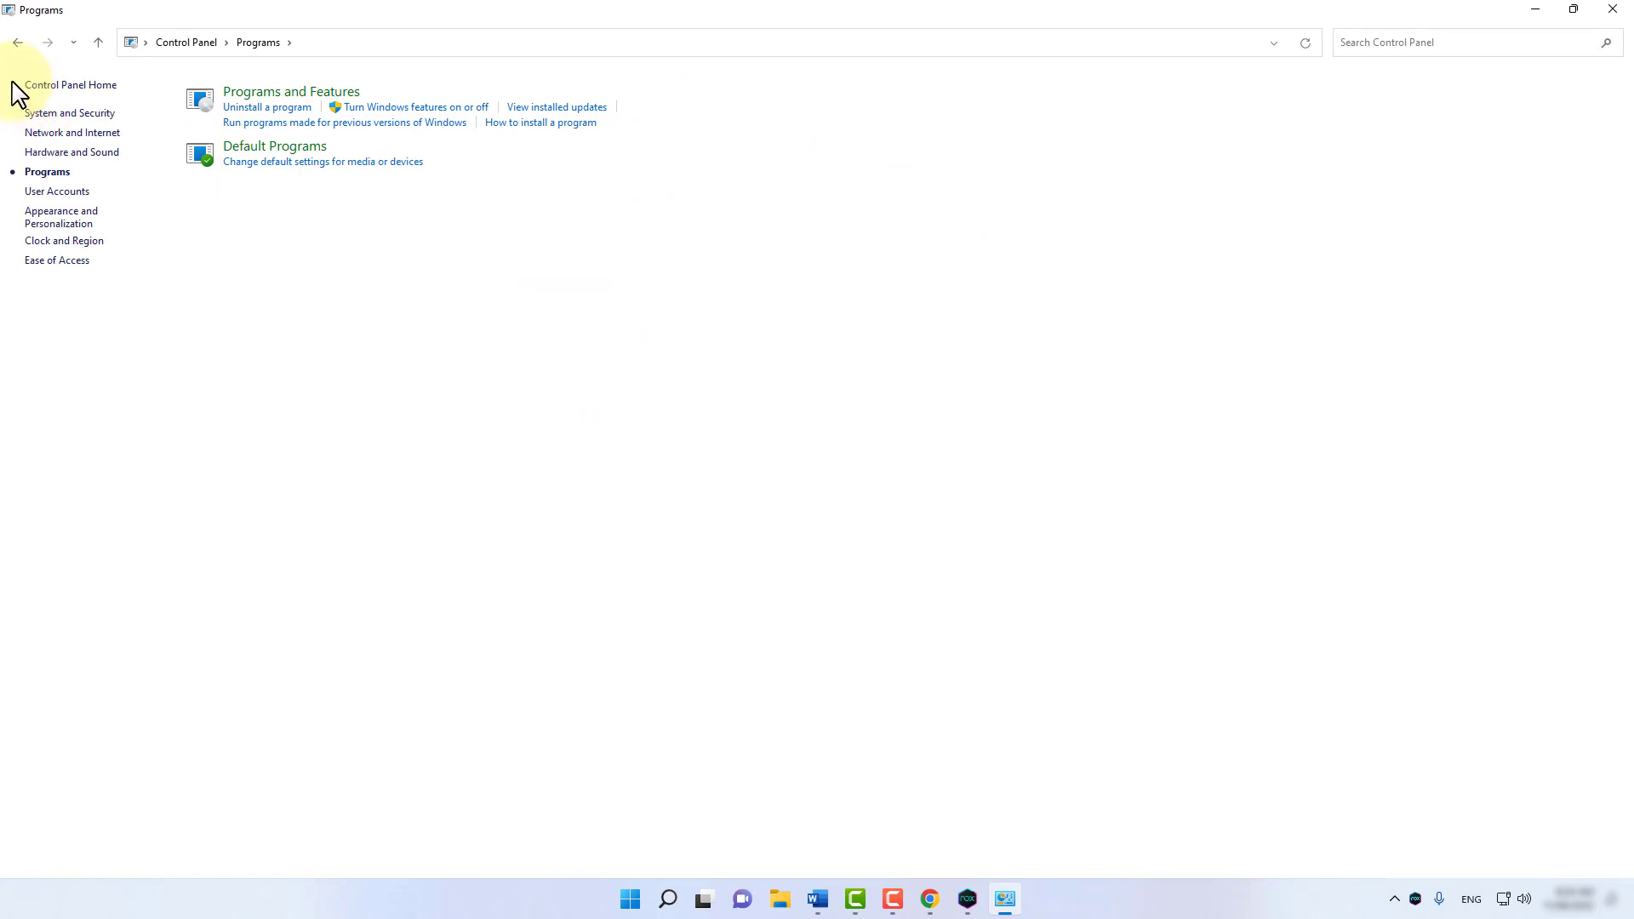
pyautogui.click(17, 42)
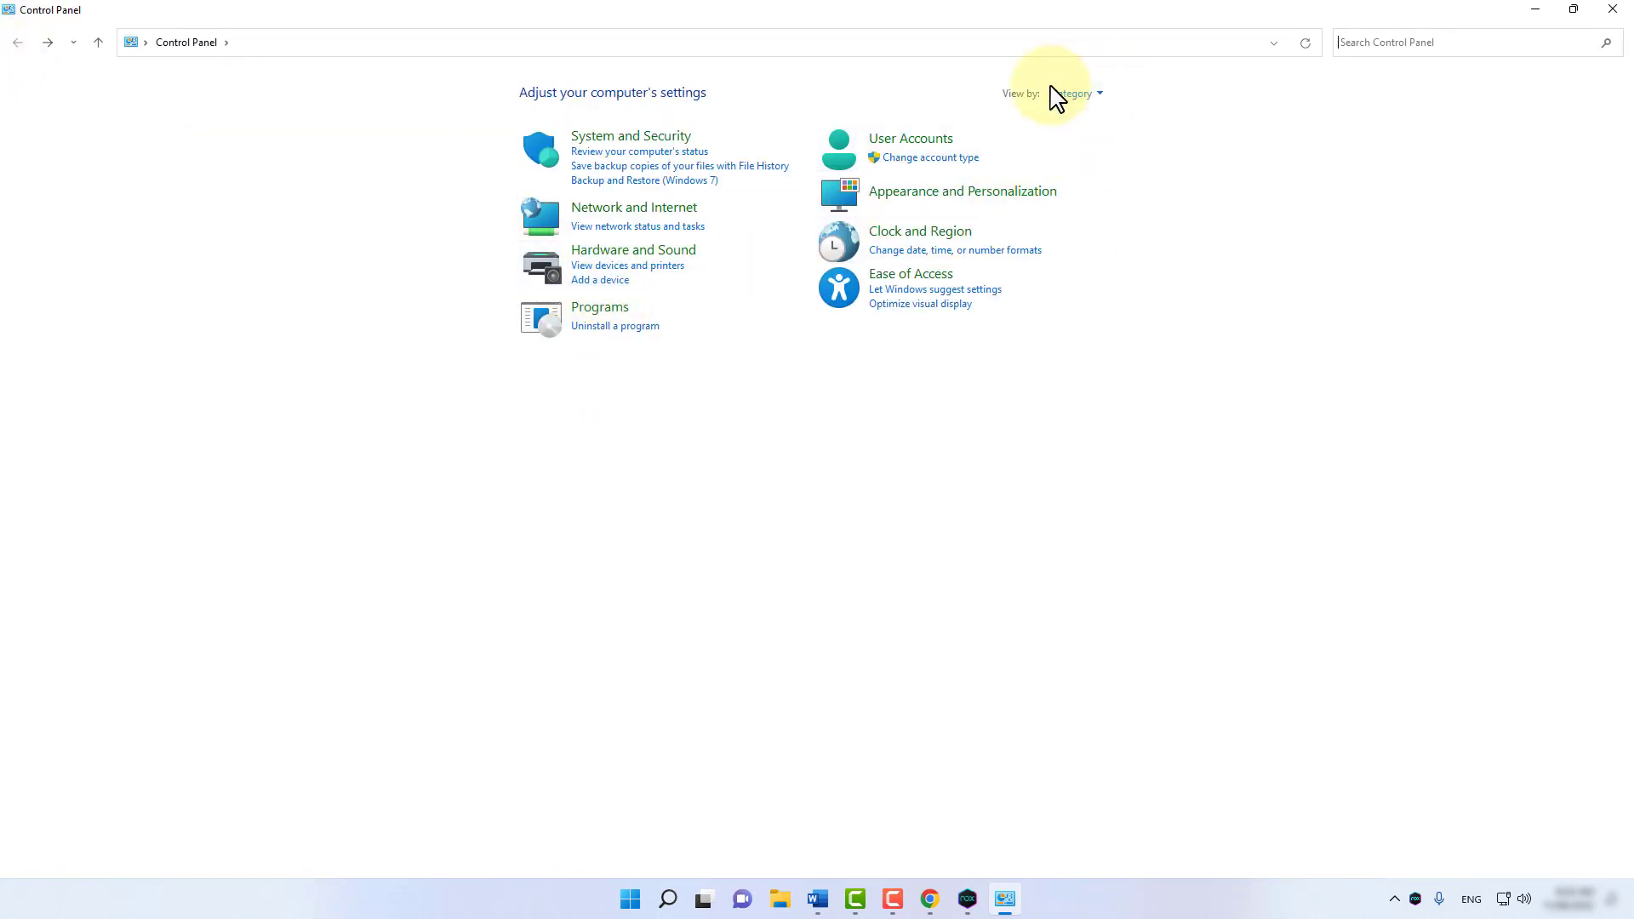
pyautogui.click(1098, 96)
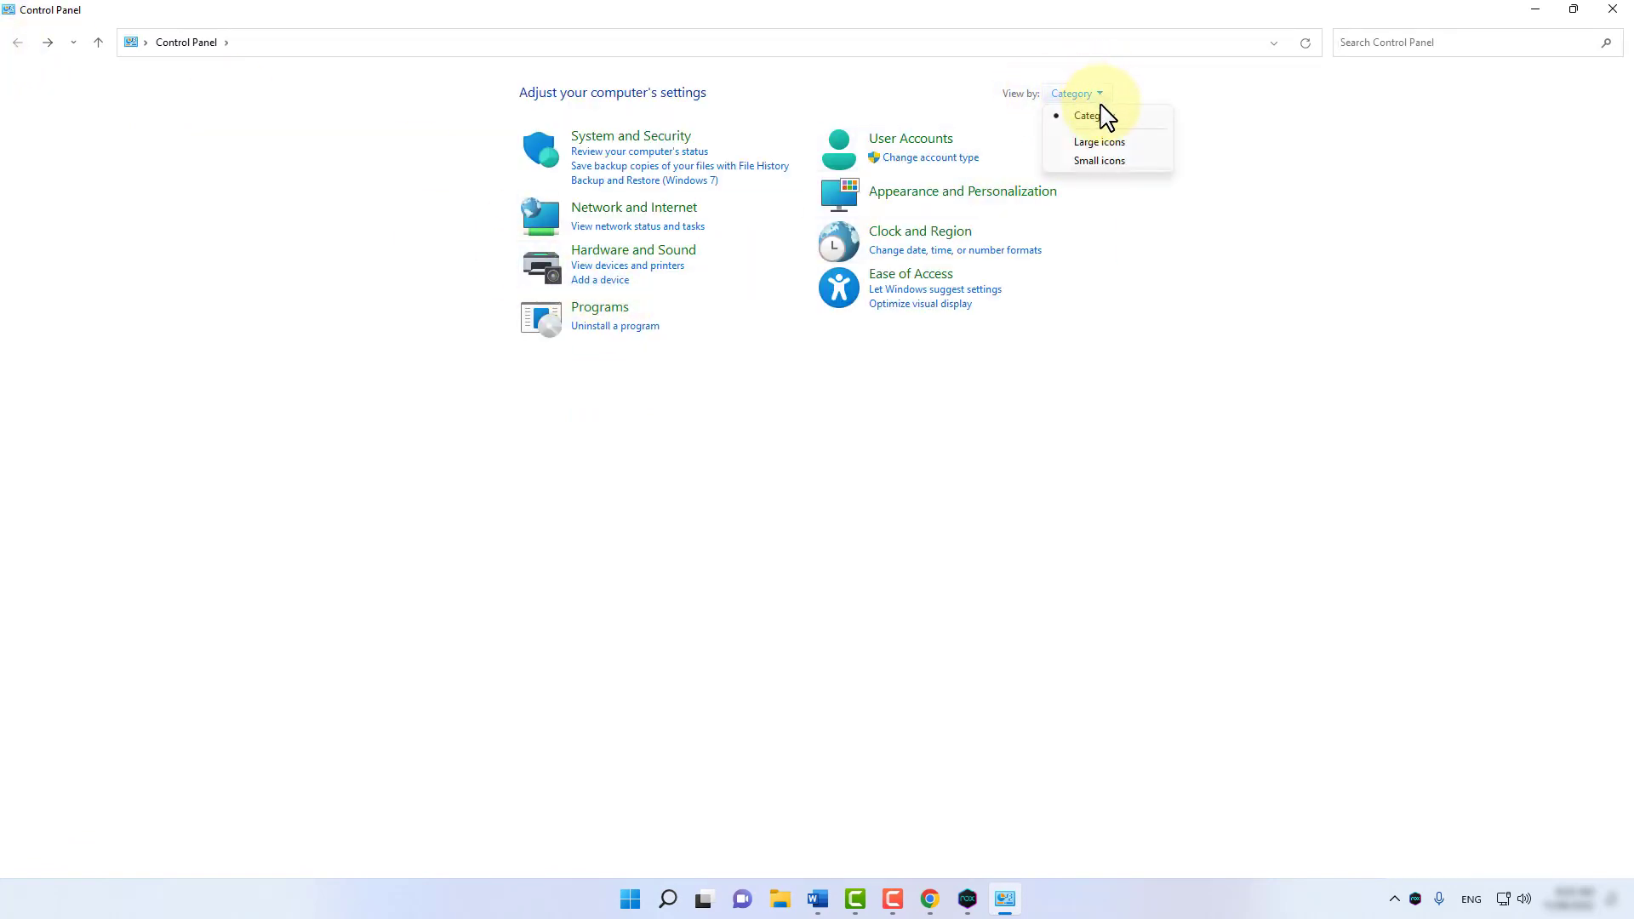
pyautogui.click(1073, 117)
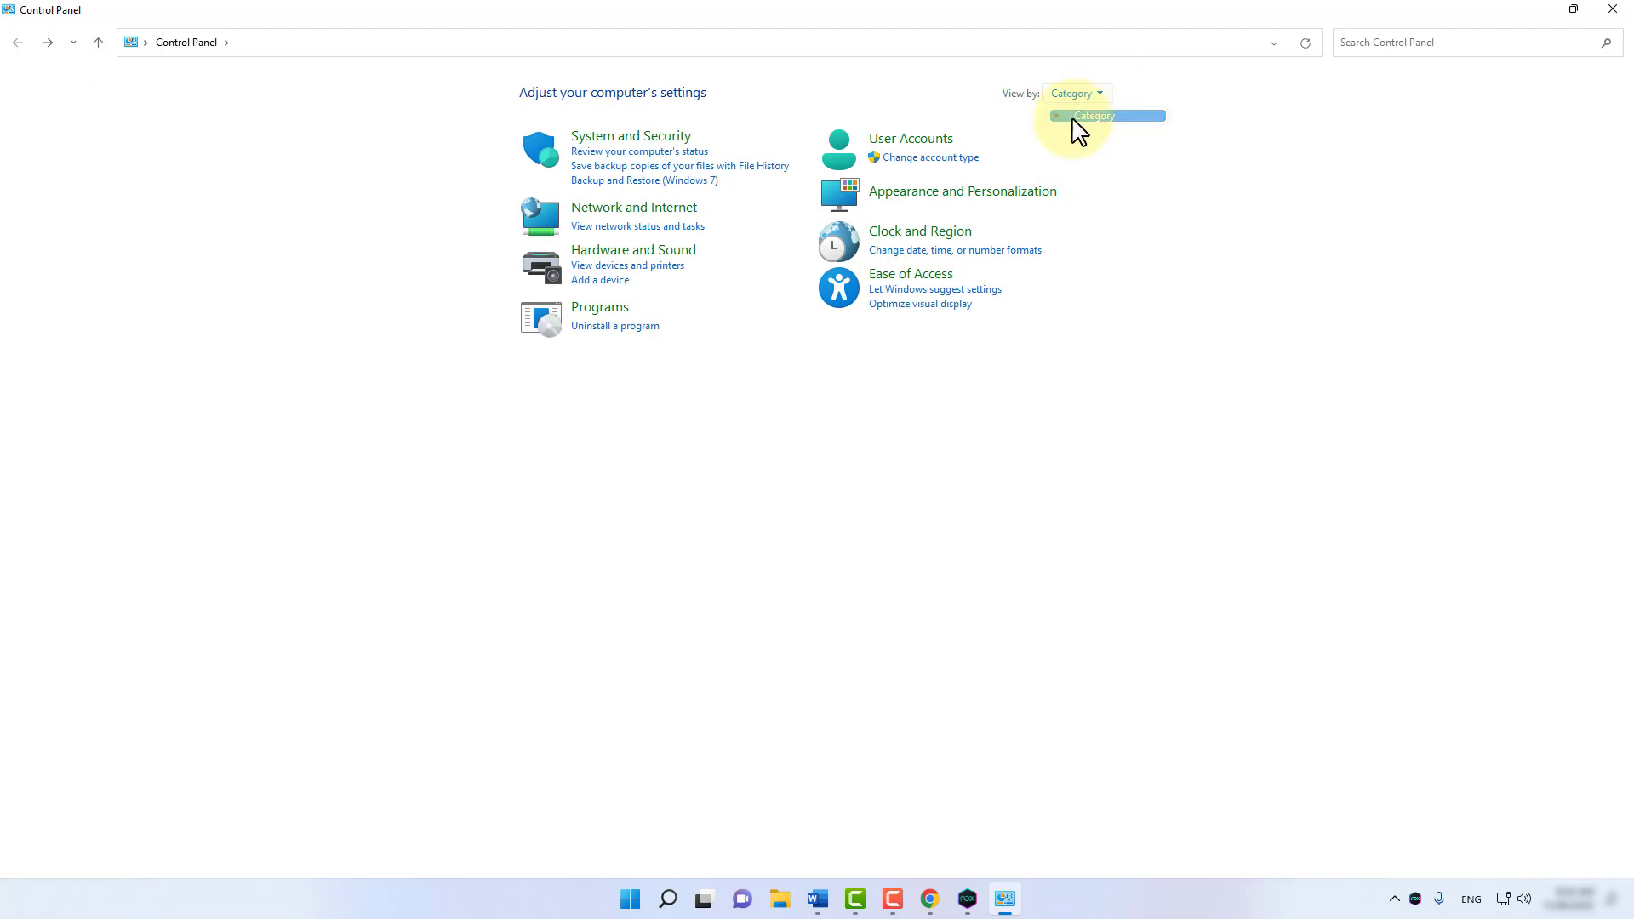
pyautogui.click(592, 315)
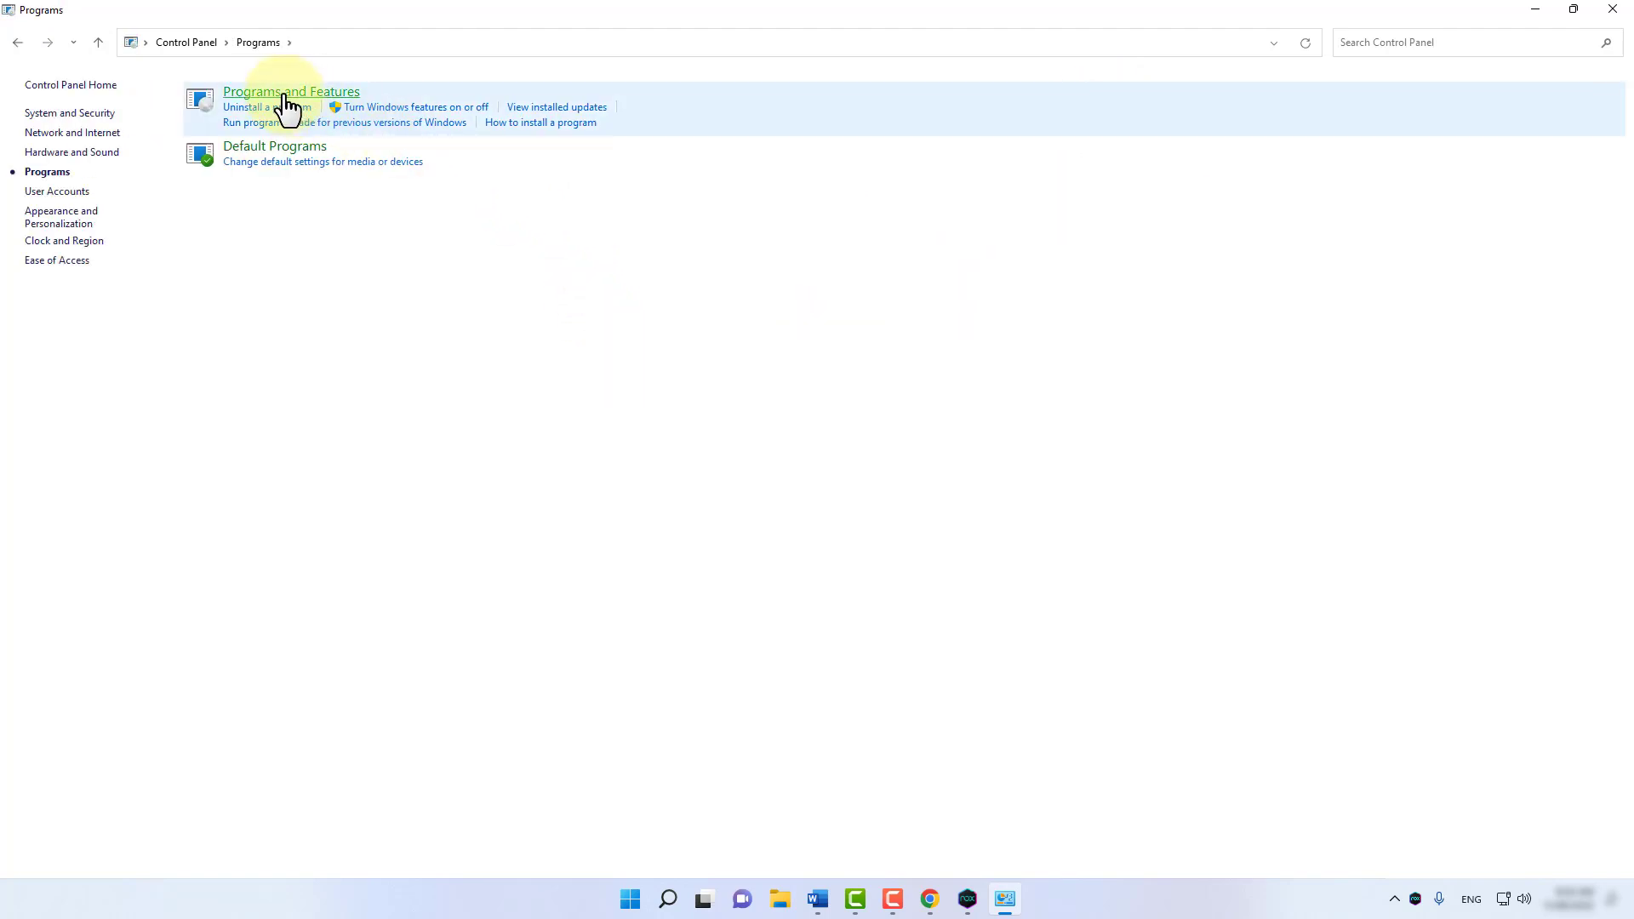
pyautogui.click(287, 96)
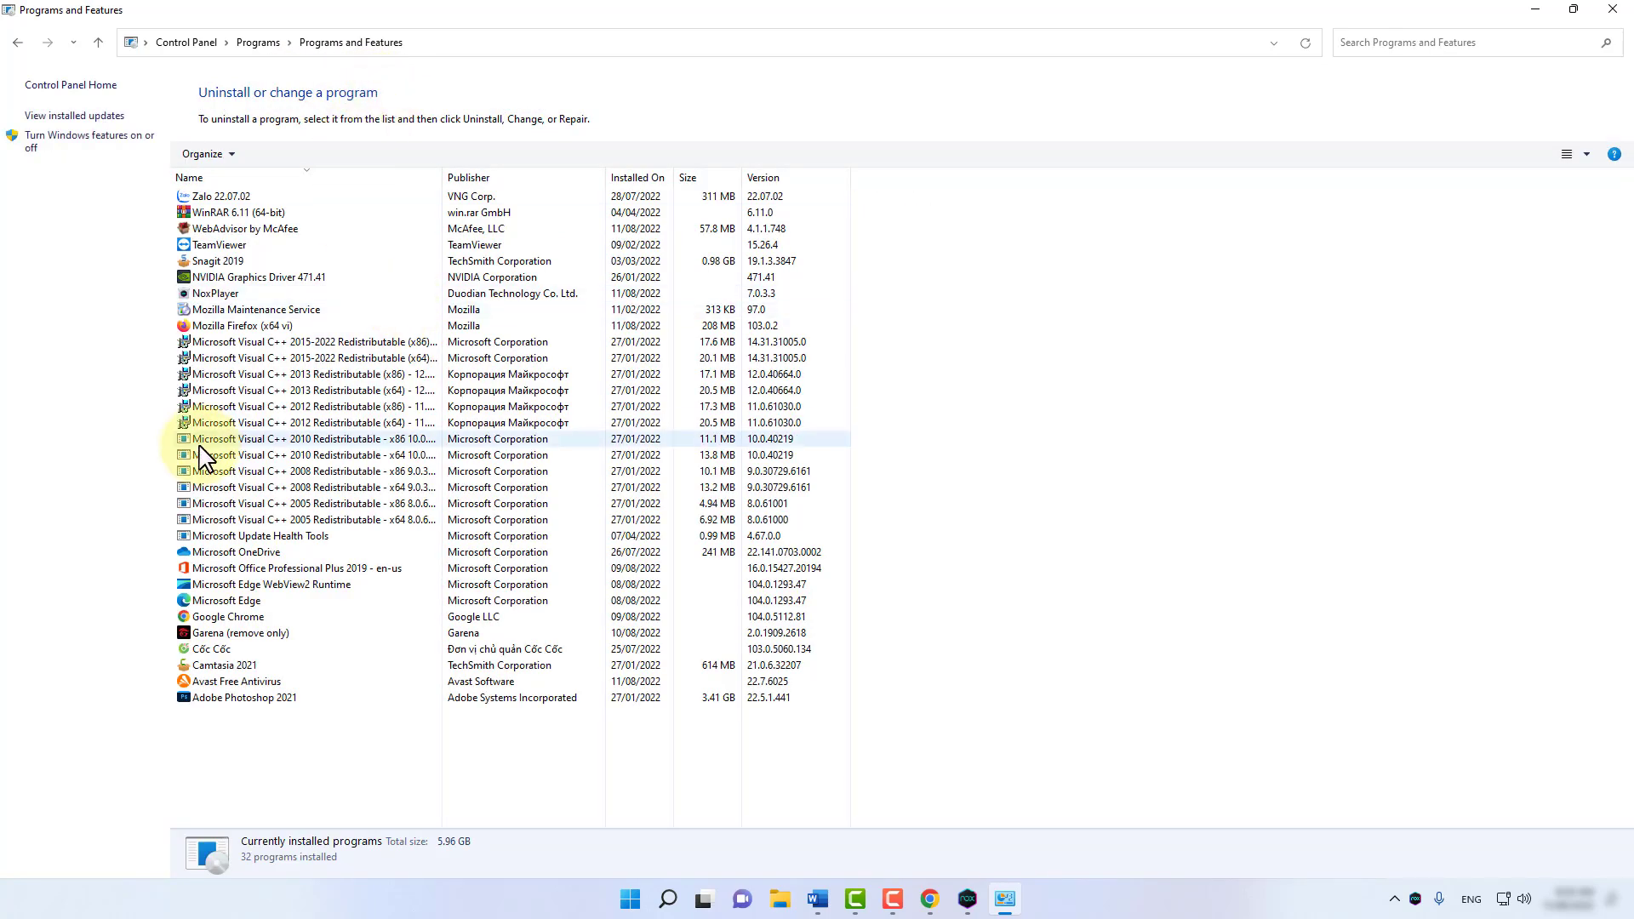
# Uninstall Avast Free Antivirus, skipping the survey and choosing Restart later.
pyautogui.rightClick(230, 687)
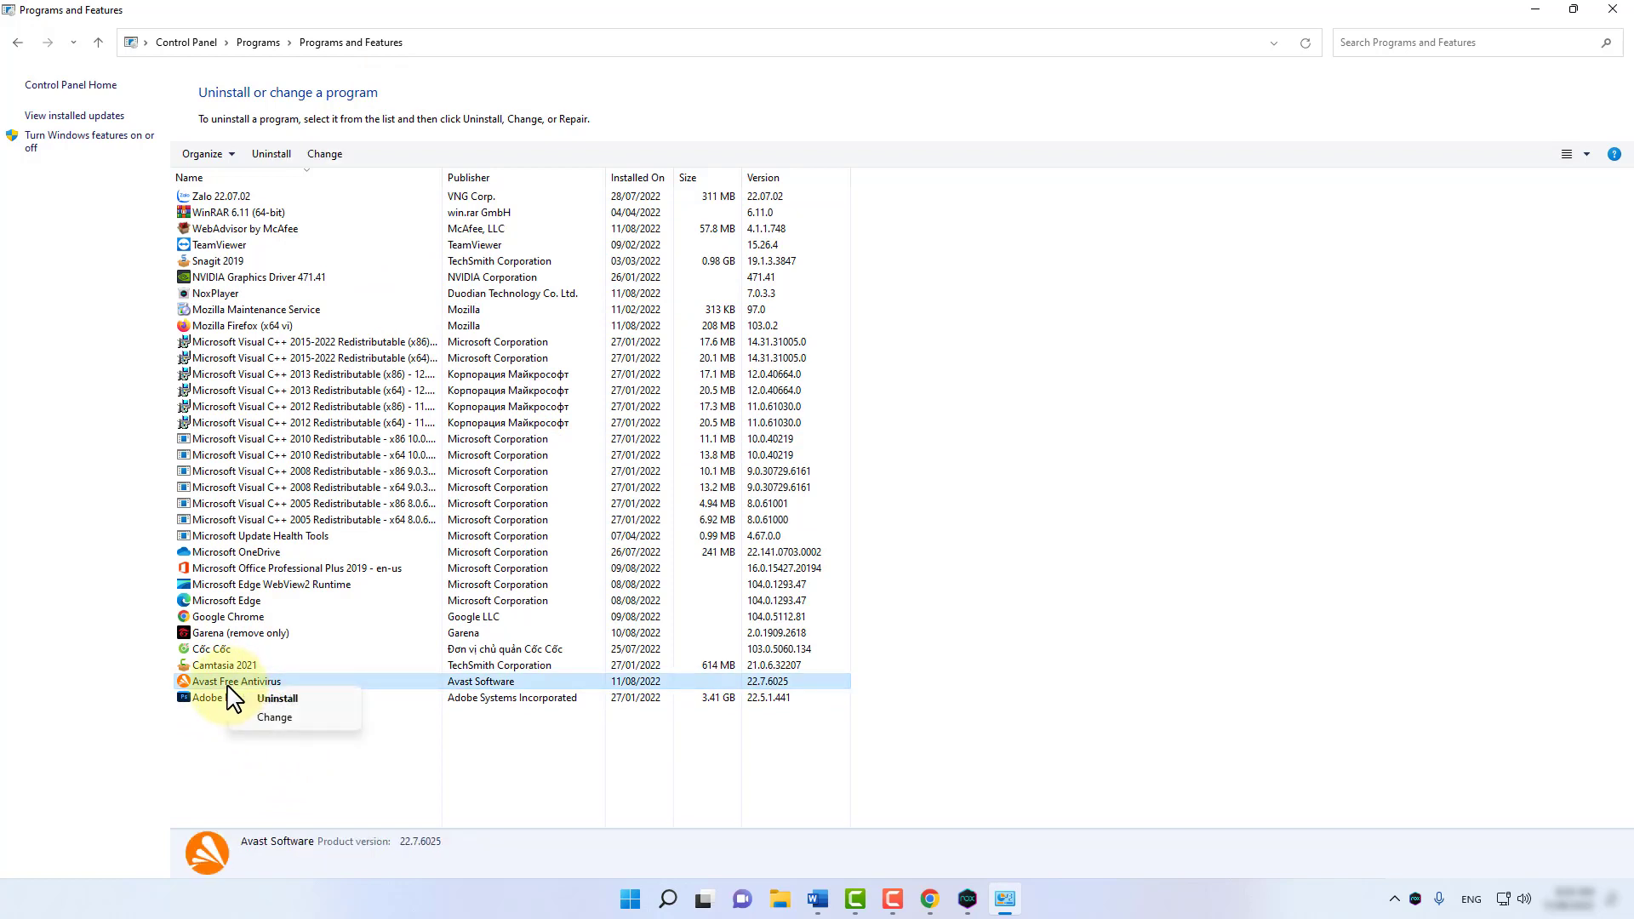
pyautogui.click(271, 699)
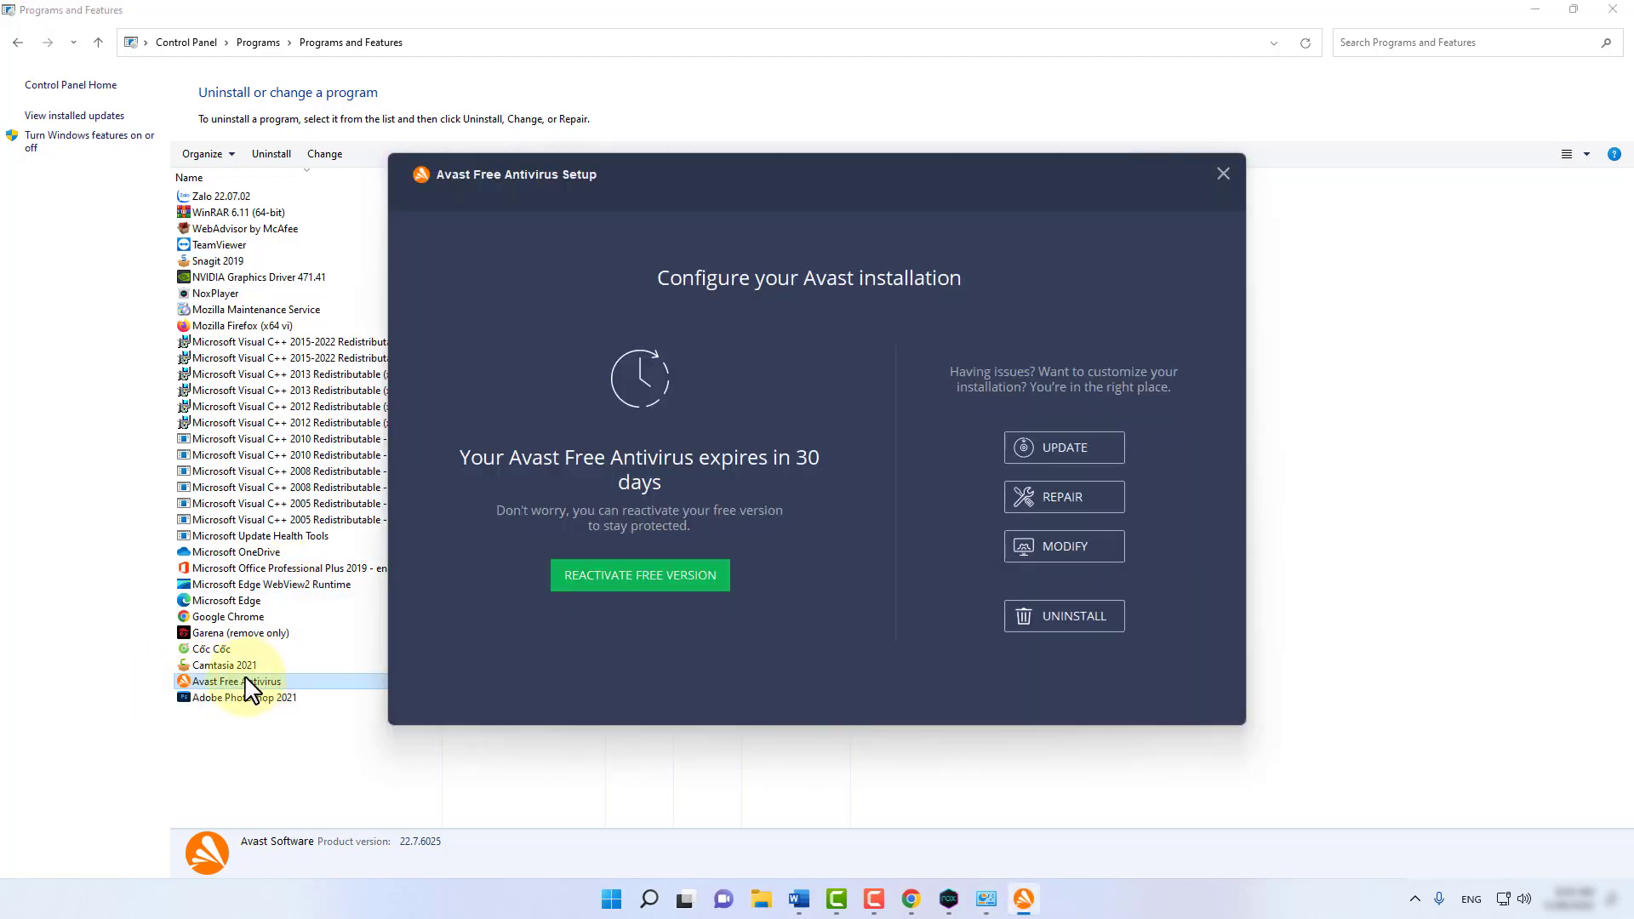
pyautogui.click(1061, 634)
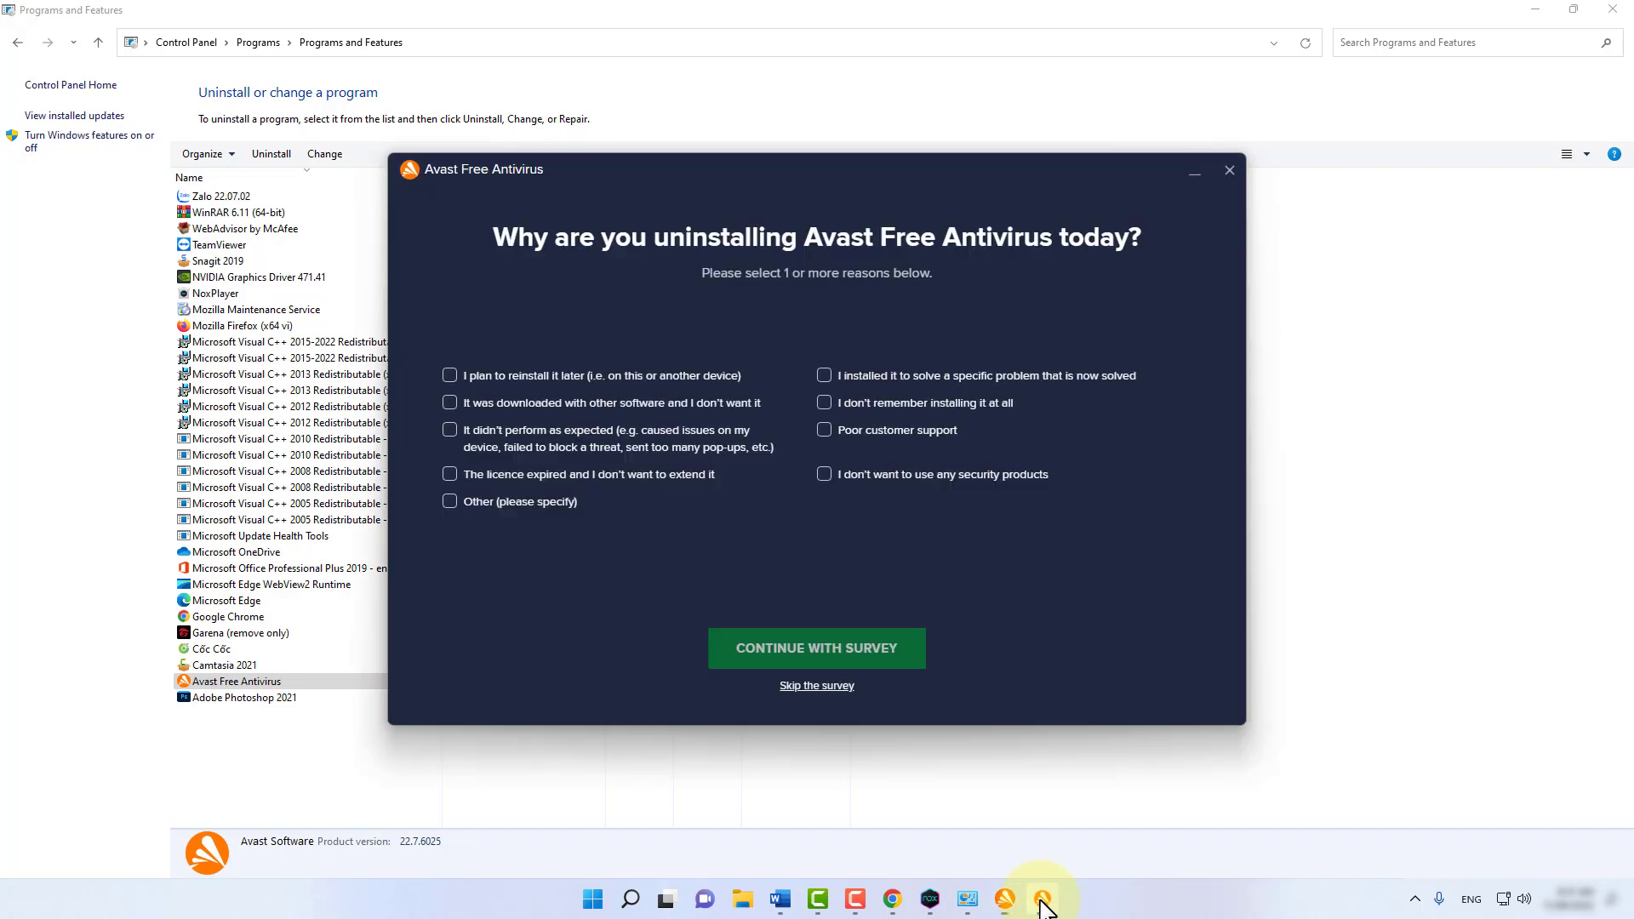
pyautogui.click(1042, 899)
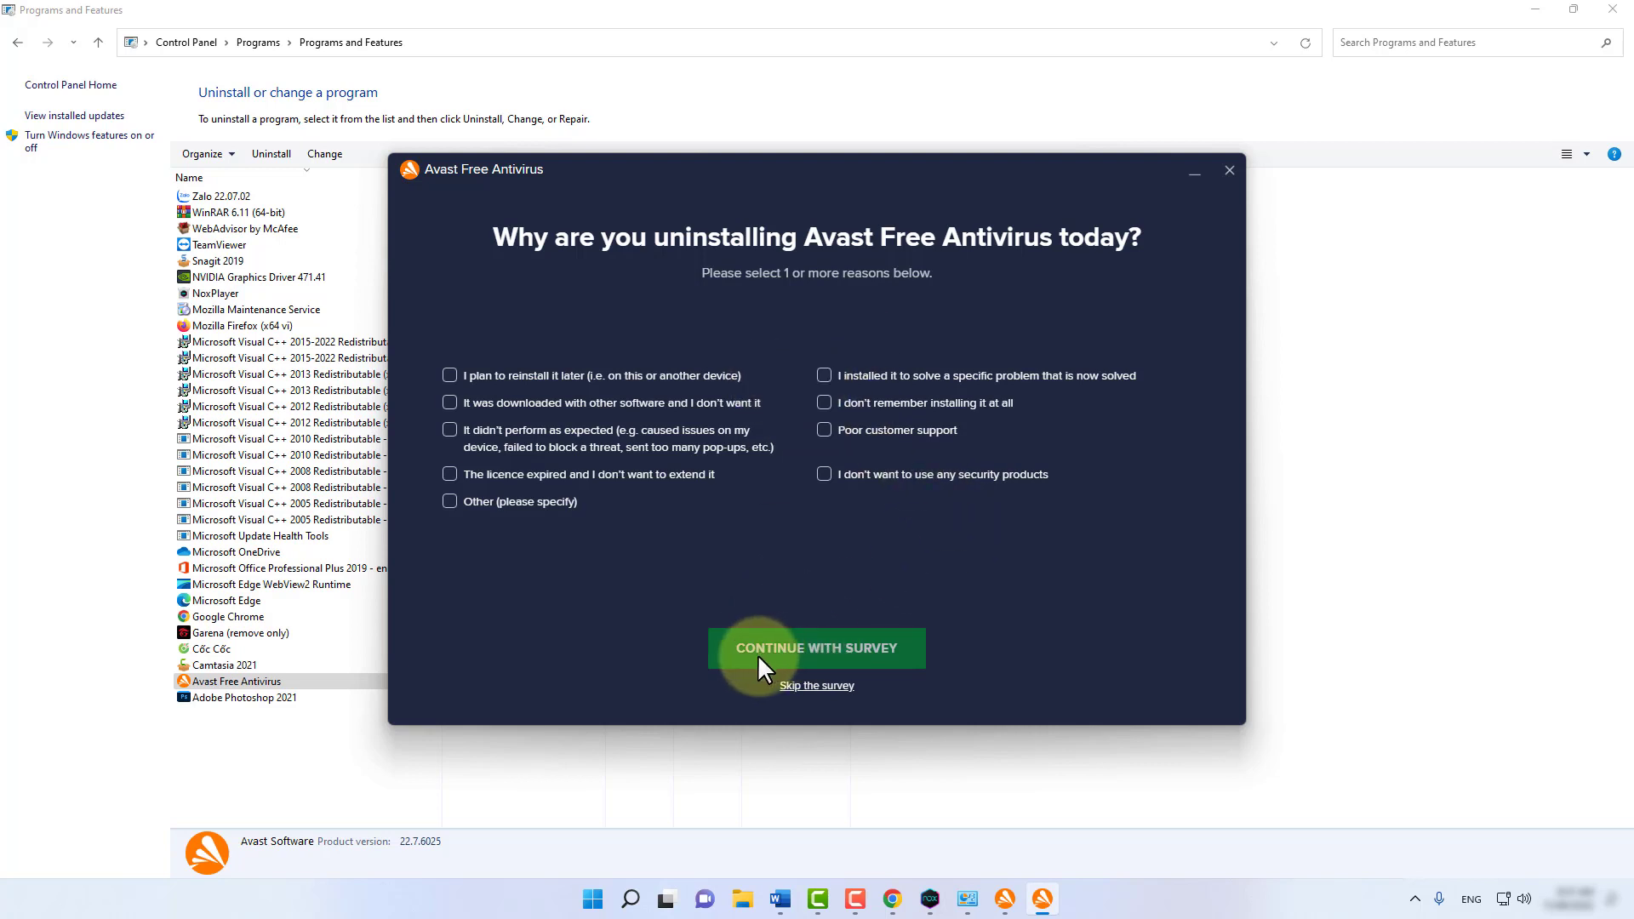
pyautogui.click(799, 685)
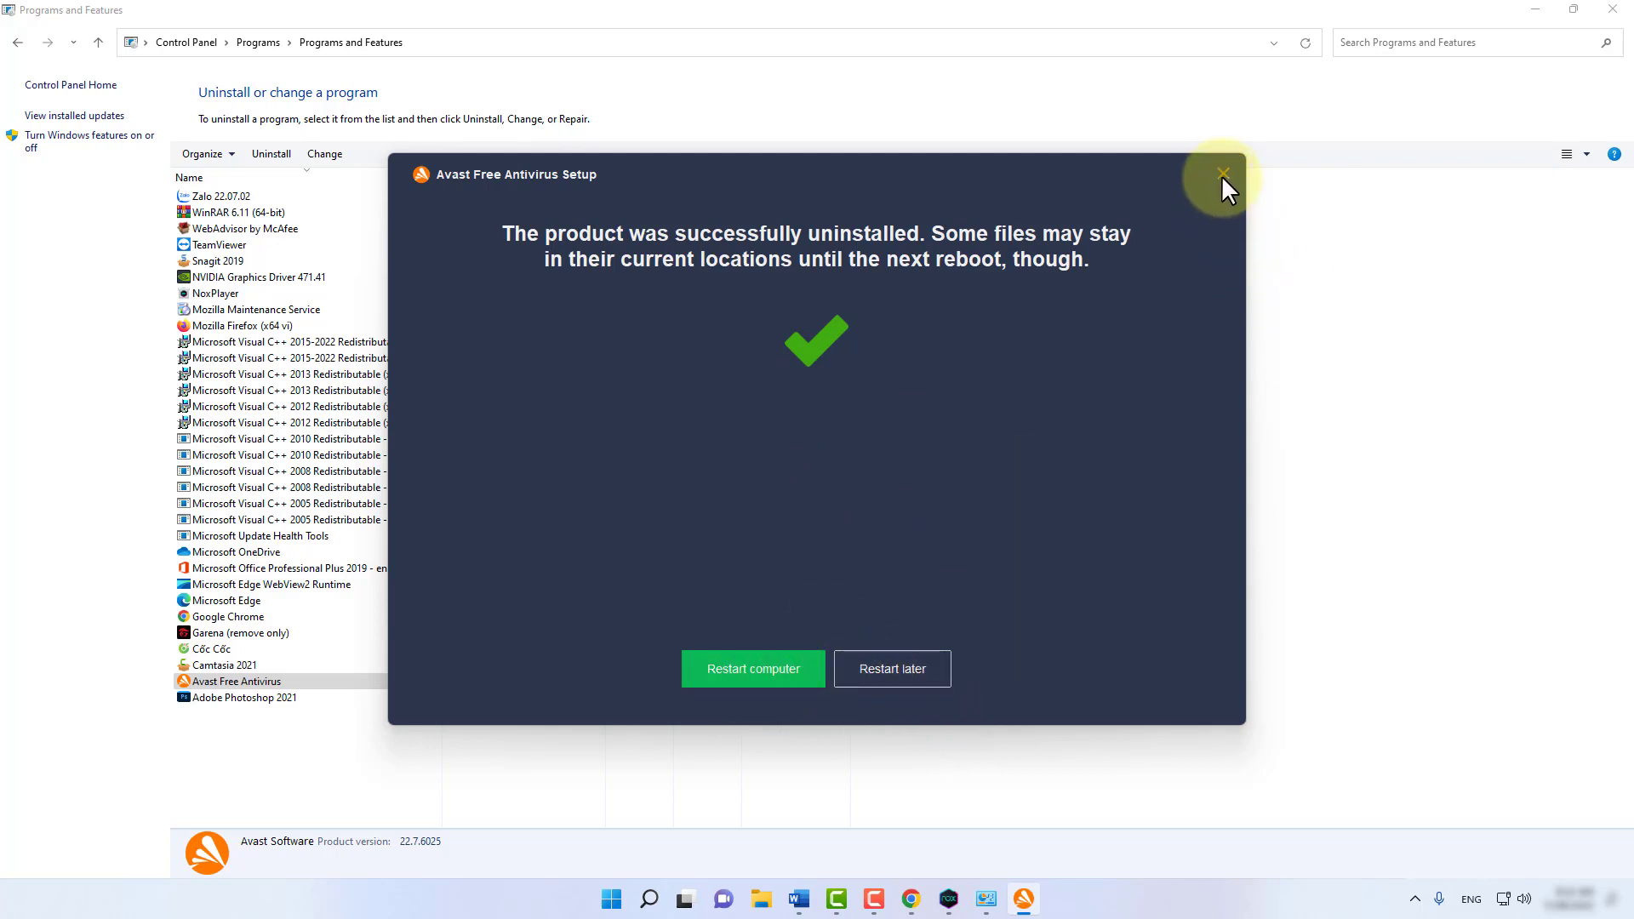
pyautogui.click(897, 681)
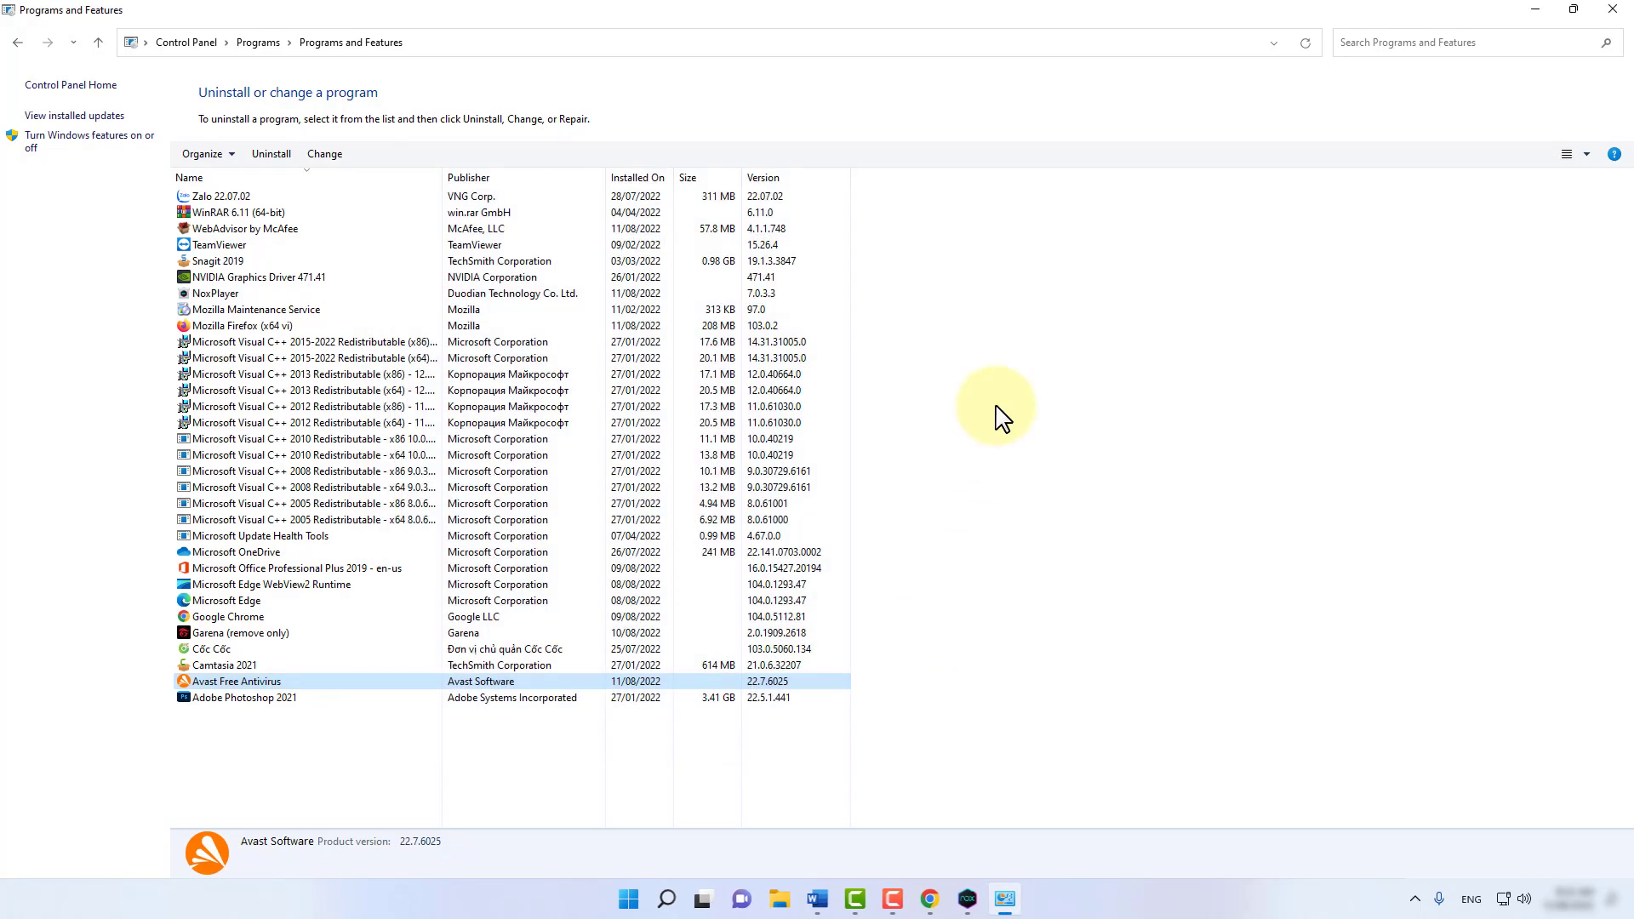
# Close Programs and Features, check NoxPlayer, then bring up the Word tutorial document.
pyautogui.click(1612, 9)
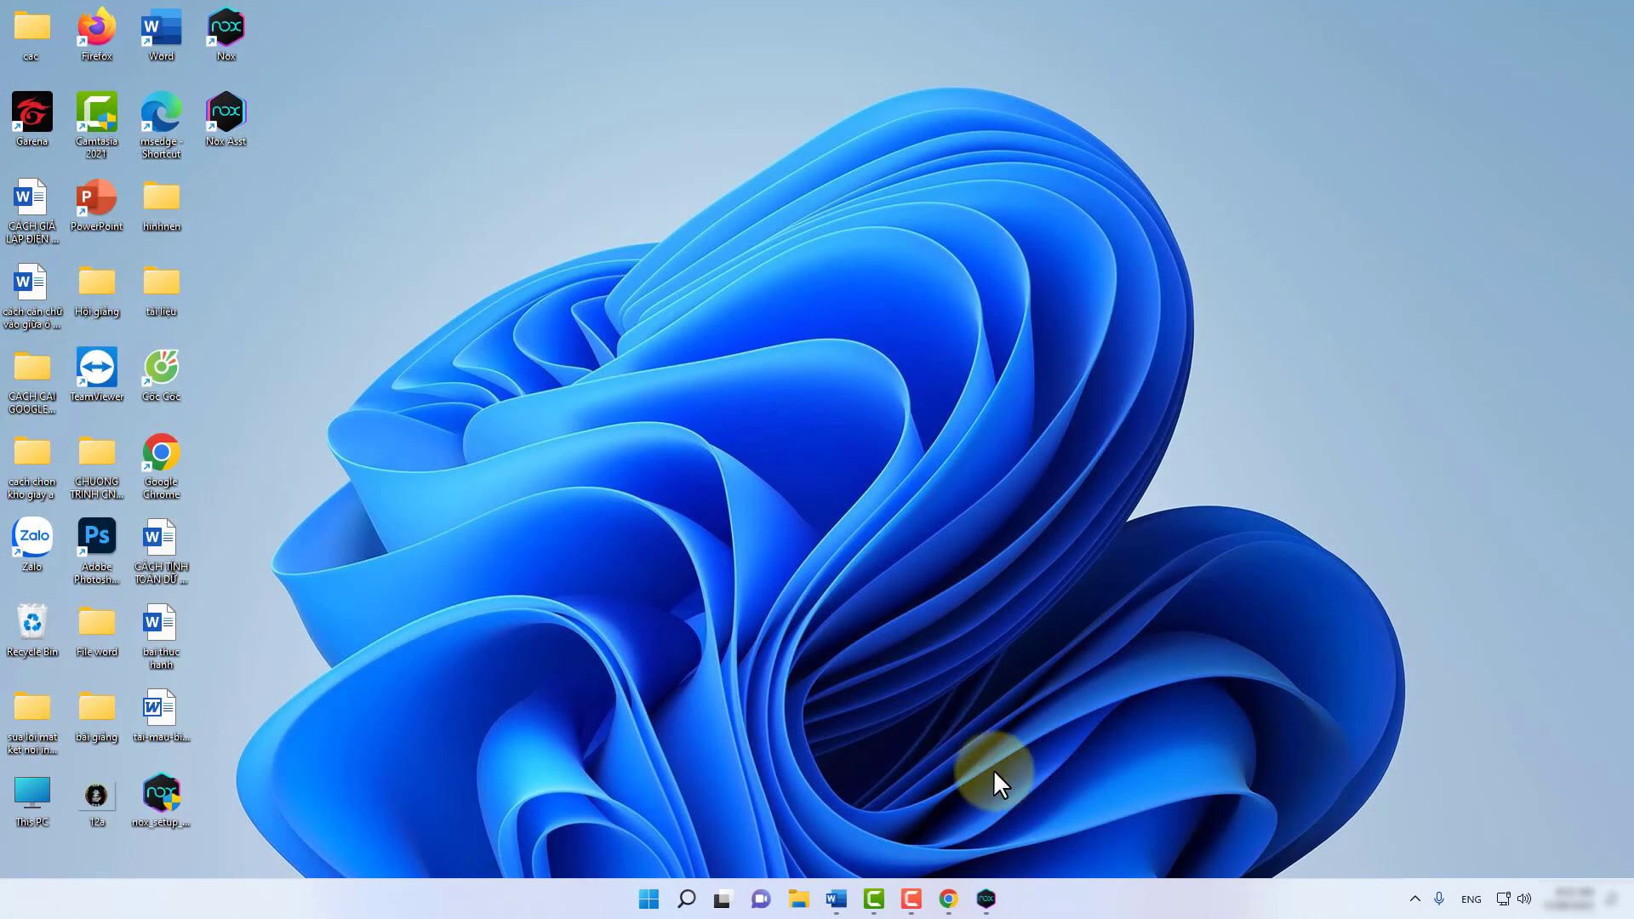
pyautogui.click(984, 901)
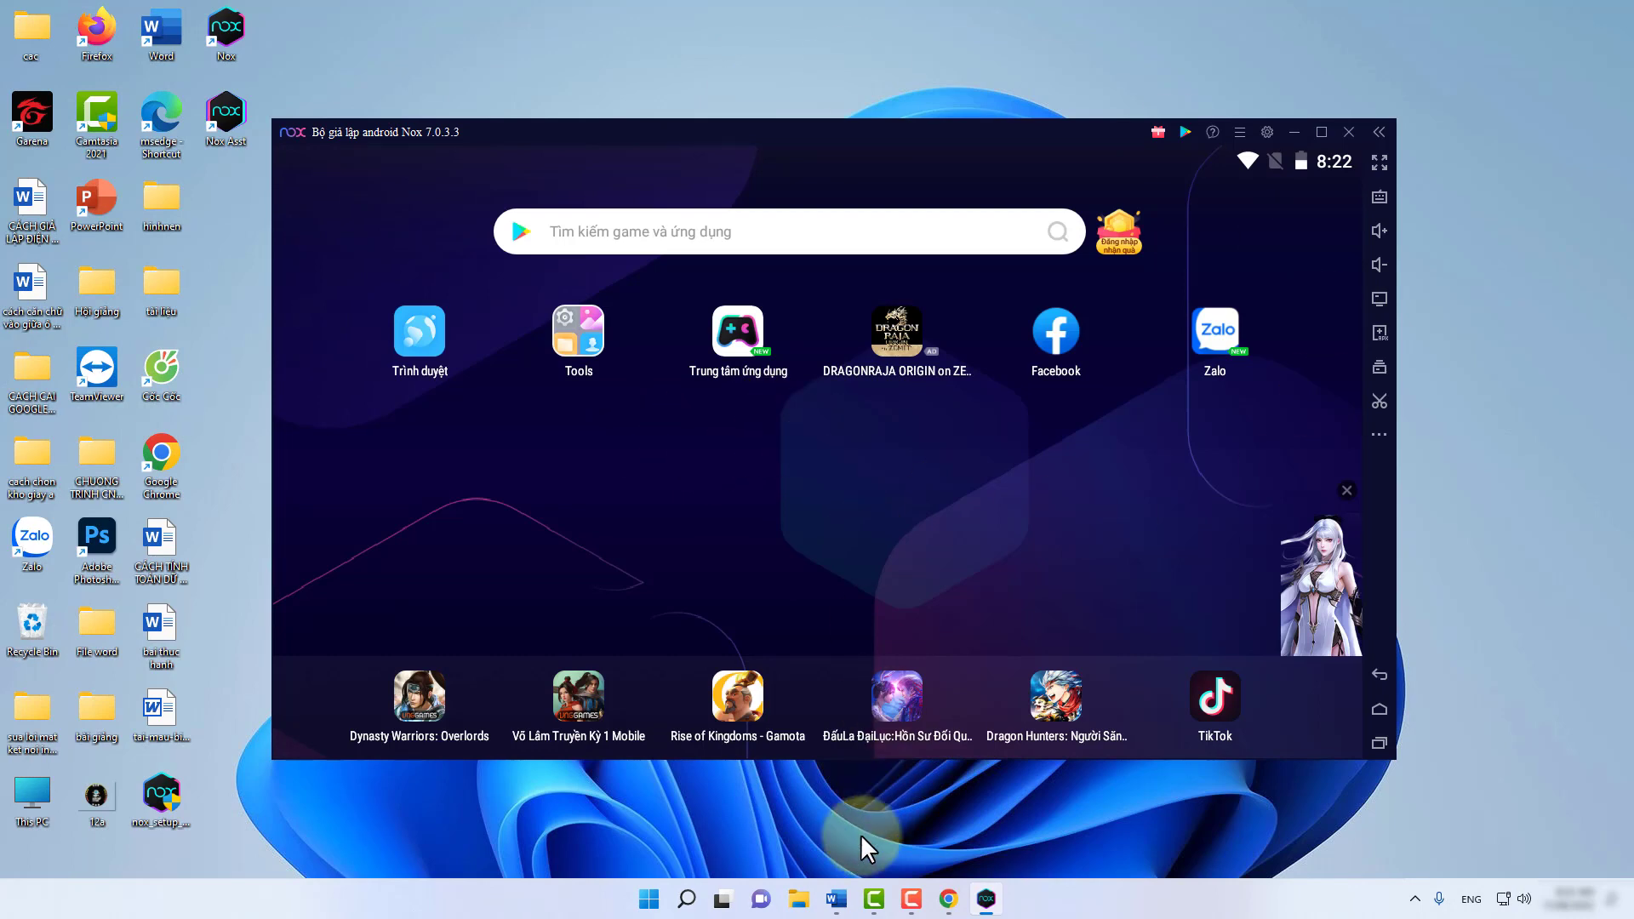
pyautogui.click(836, 899)
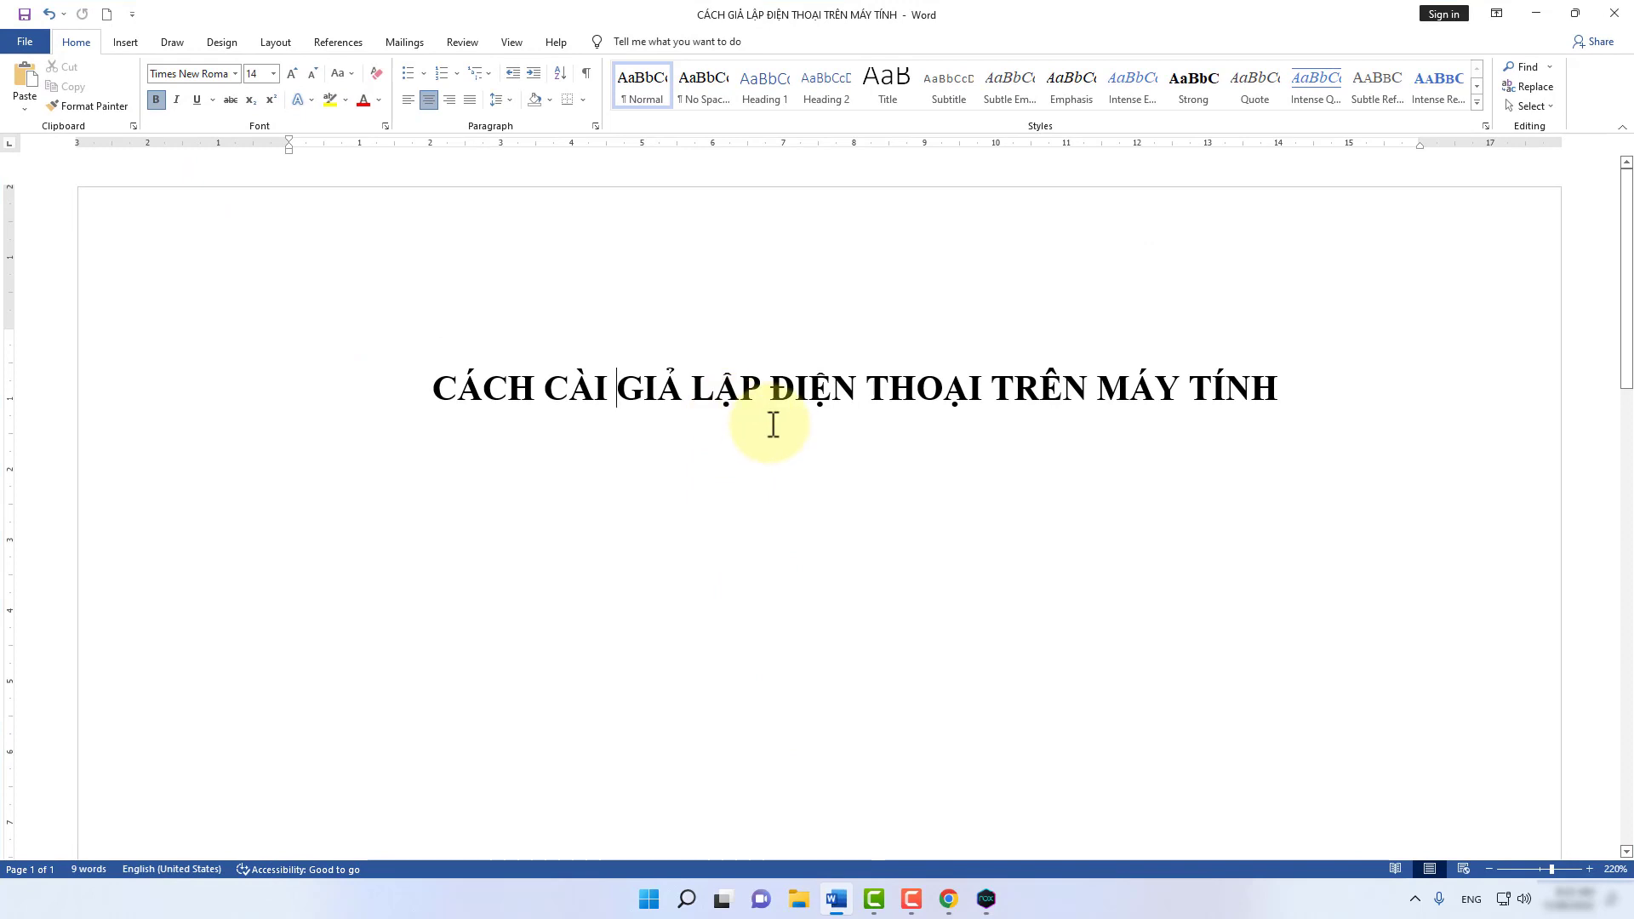